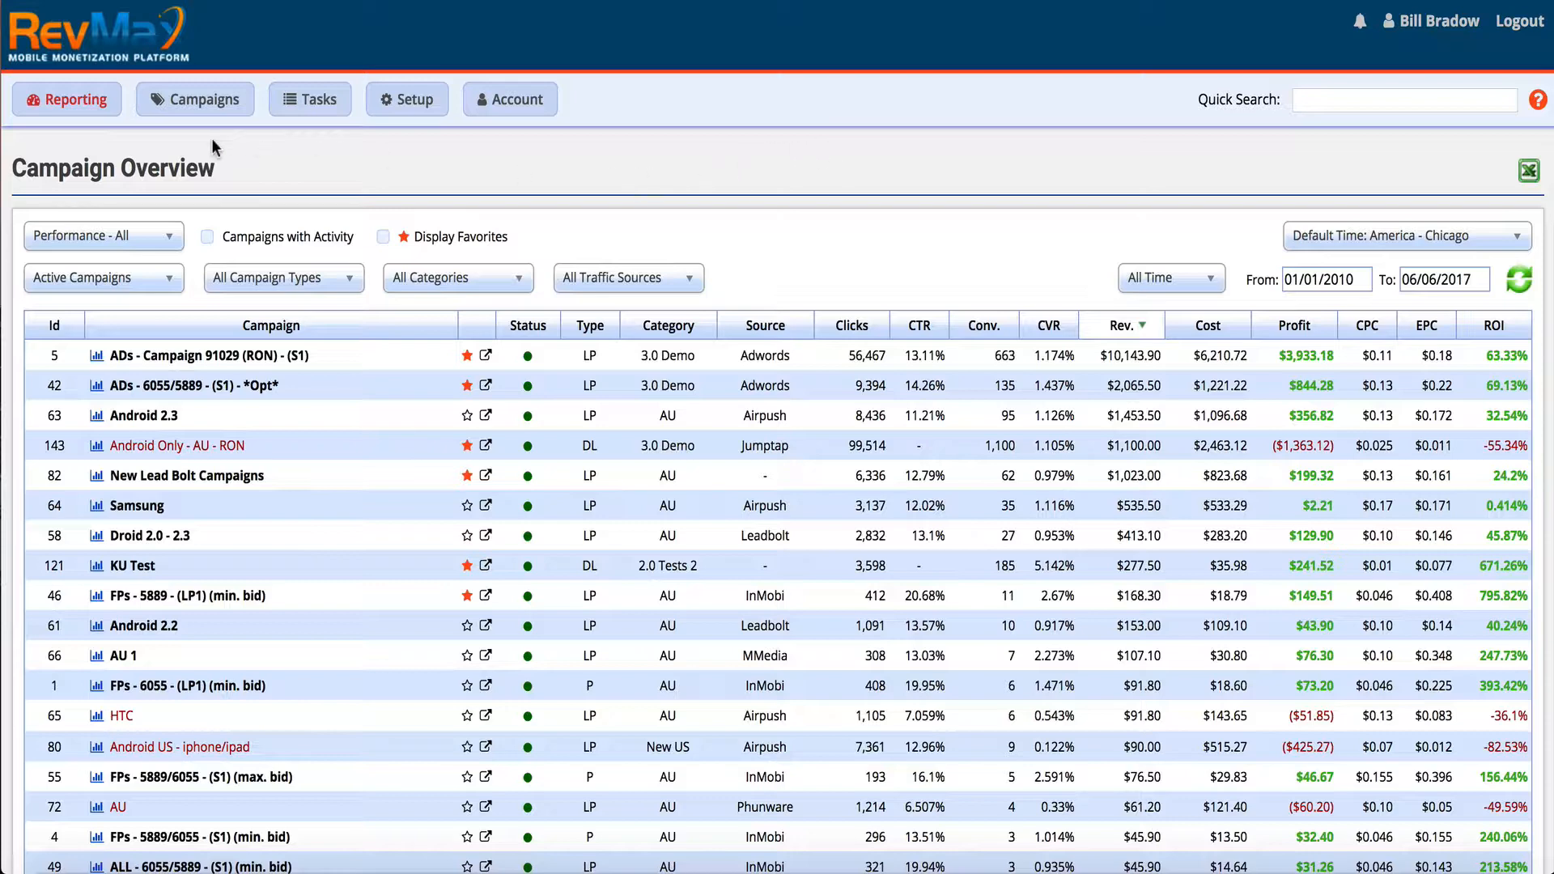
Start a new campaign and name it "Test Landing Page Campaign 17".
{"action": "mouse_move", "coordinate": [200, 112]}
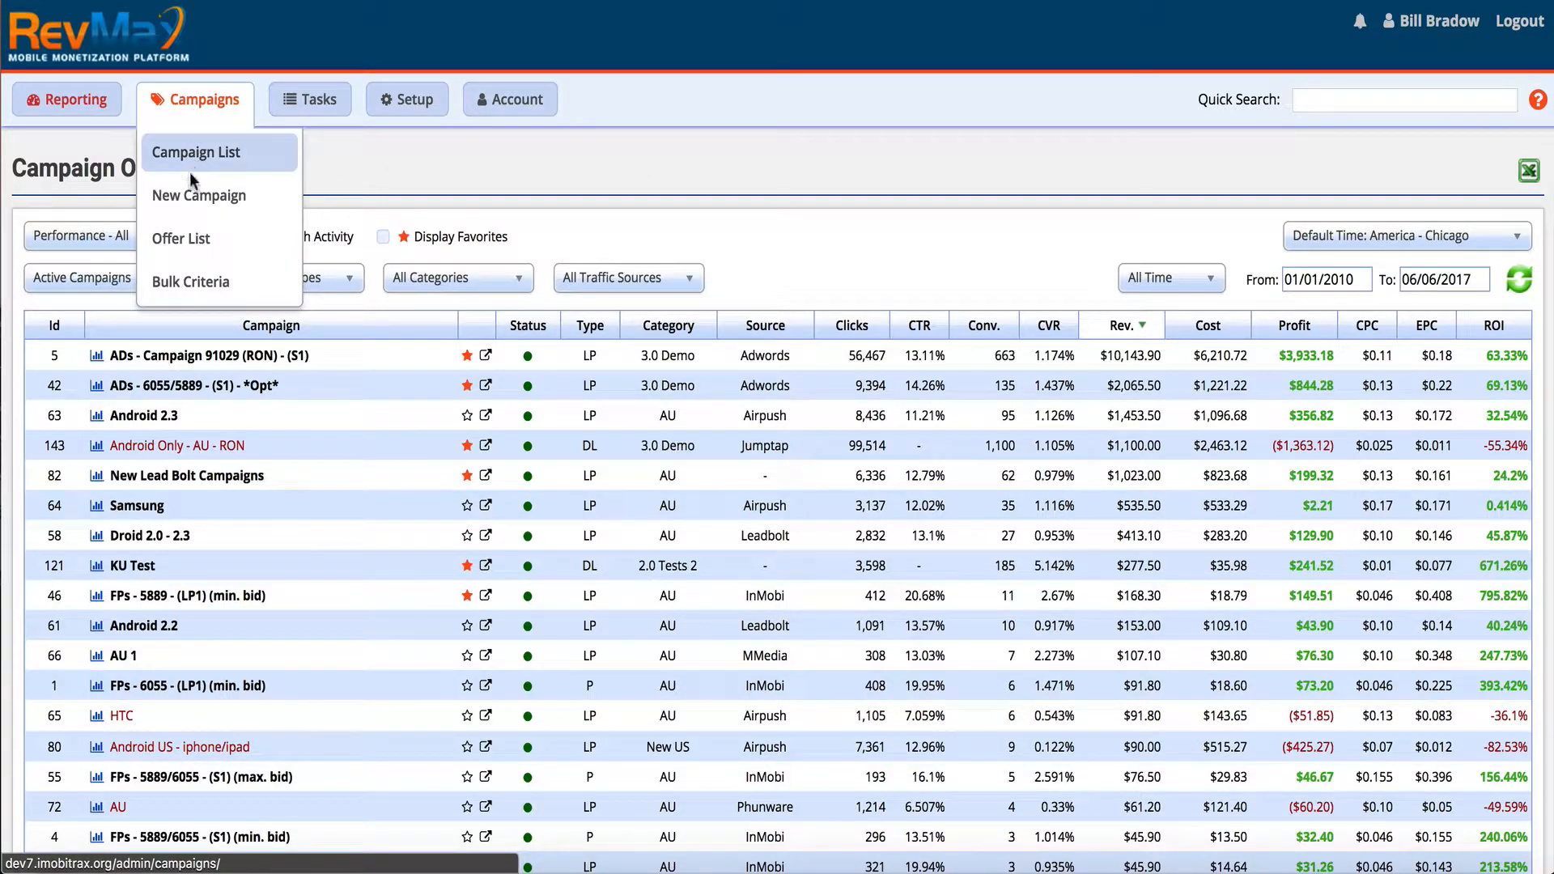
{"action": "left_click", "coordinate": [188, 203]}
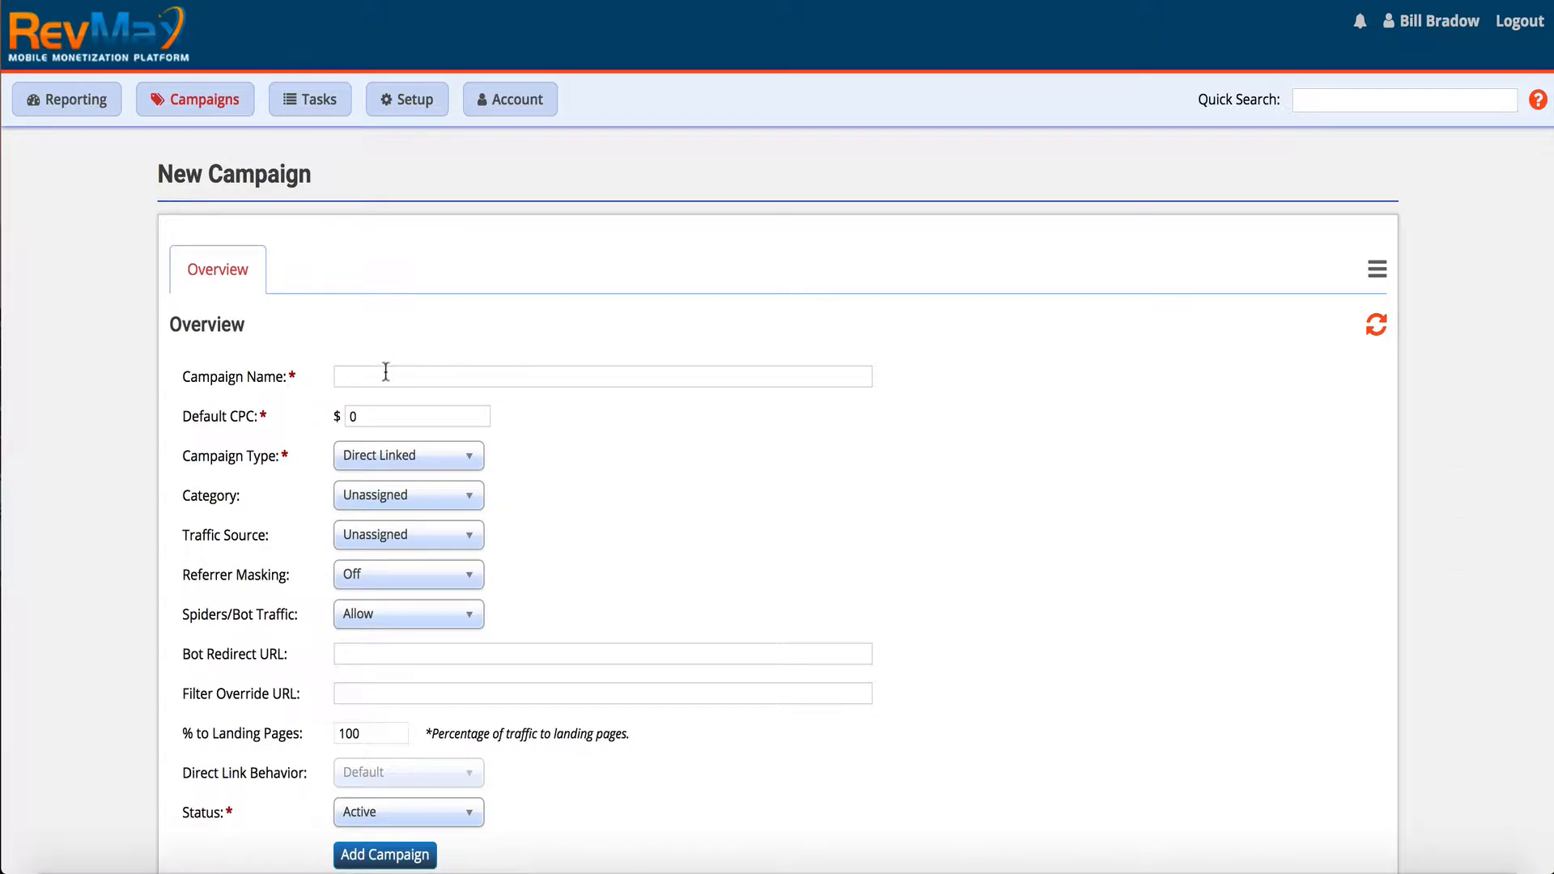
{"action": "scroll", "coordinate": [381, 364], "scroll_direction": "down", "scroll_amount": 2}
{"action": "scroll", "coordinate": [386, 372], "scroll_direction": "up", "scroll_amount": 2}
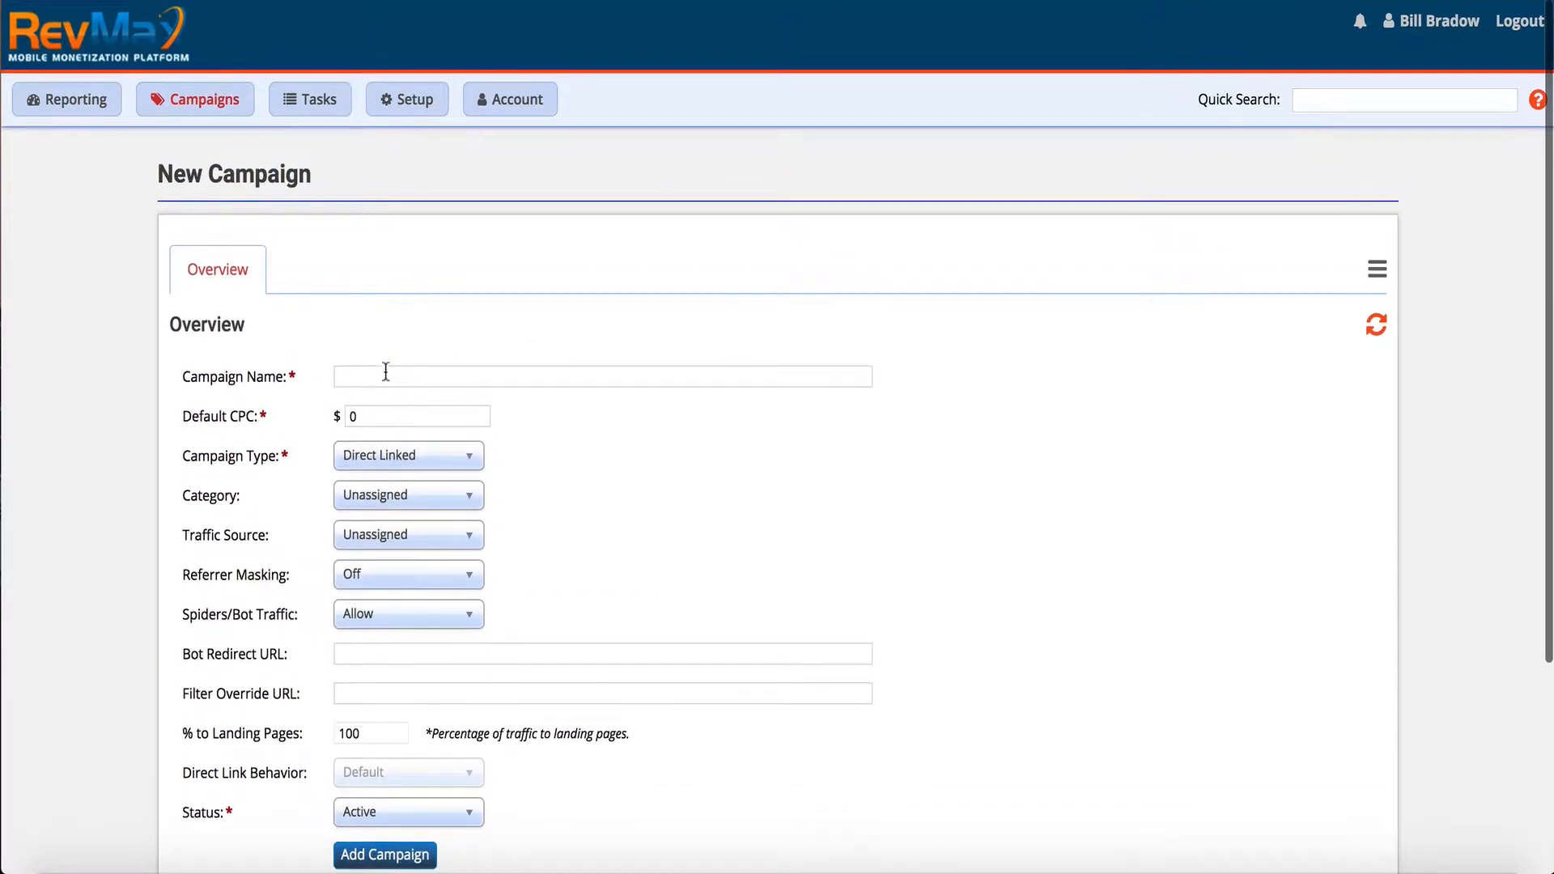
{"action": "left_click", "coordinate": [386, 376]}
{"action": "type", "text": "Test "}
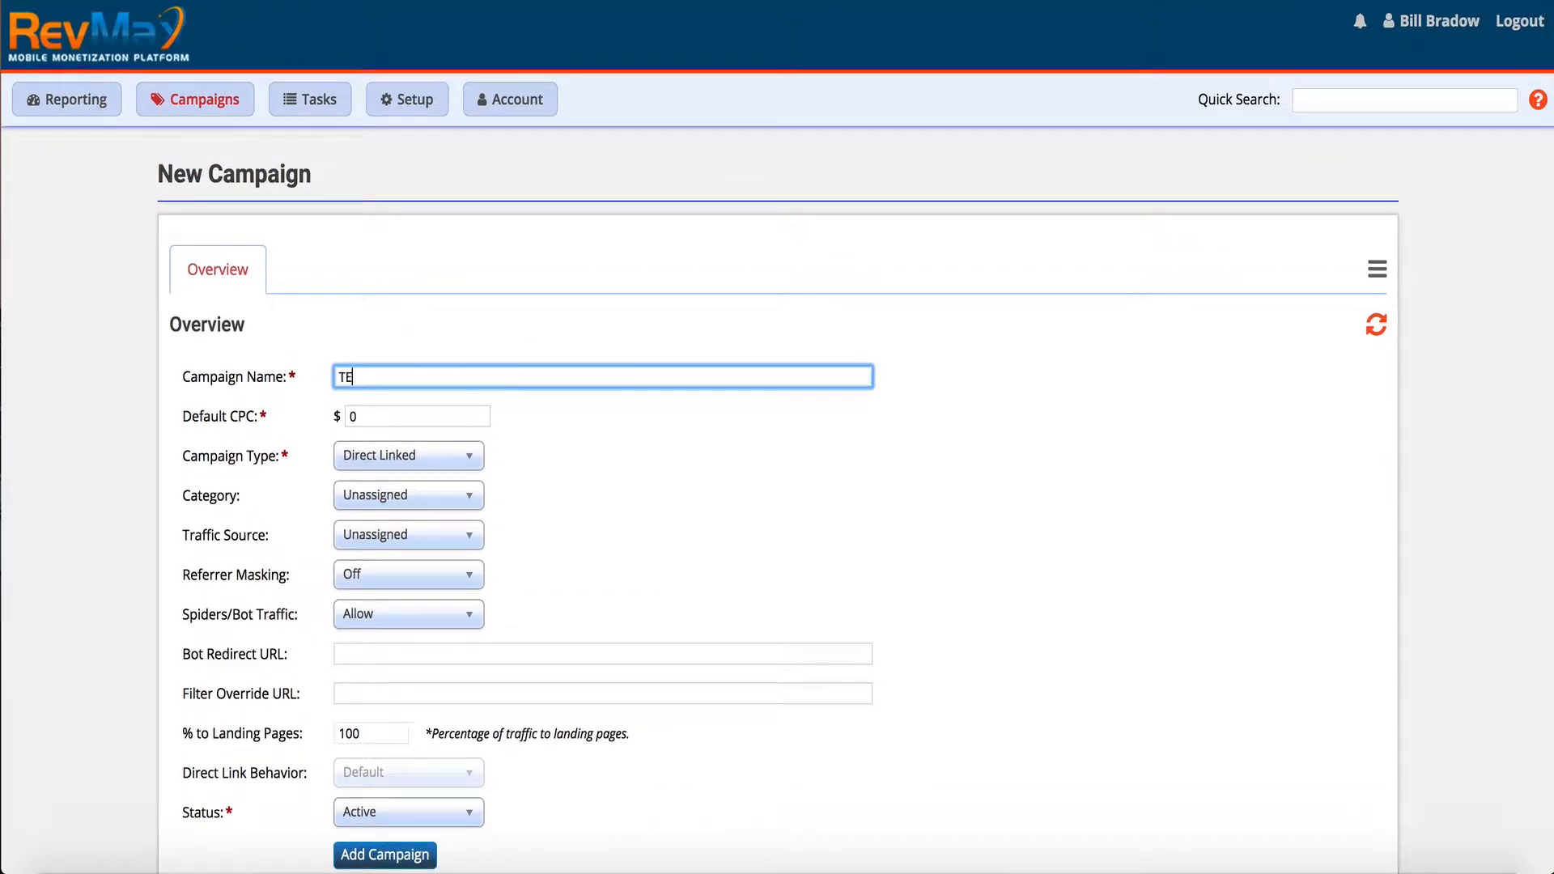
{"action": "type", "text": "Landing Page Campaign 17"}
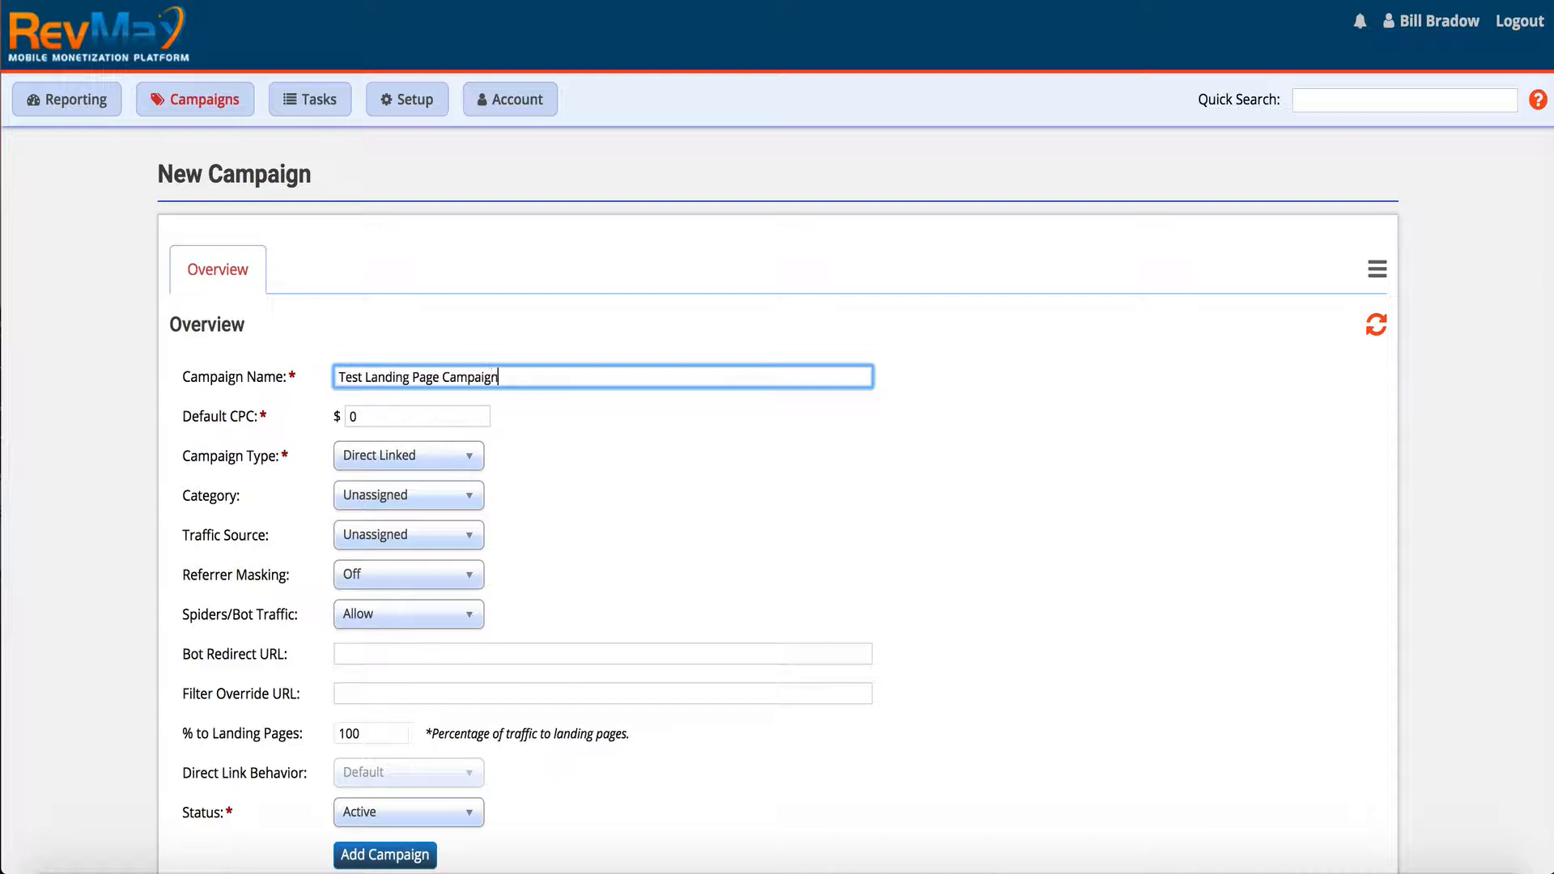
Set the campaign's default CPC to $5 and its campaign type to Landing Page.
{"action": "left_click", "coordinate": [381, 420]}
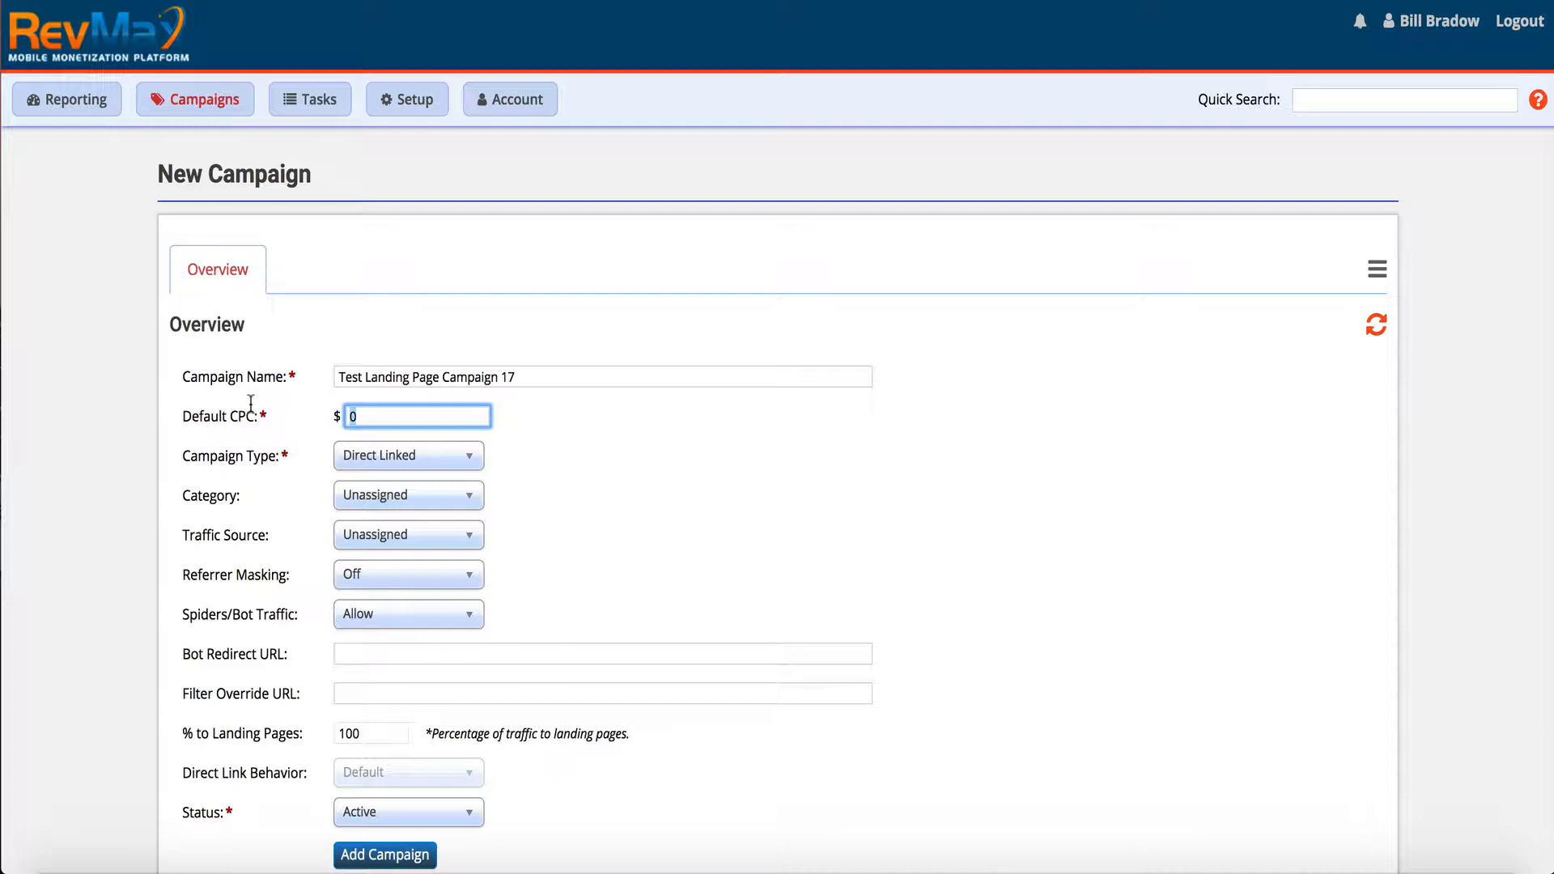
{"action": "type", "text": "5"}
{"action": "left_click", "coordinate": [448, 466]}
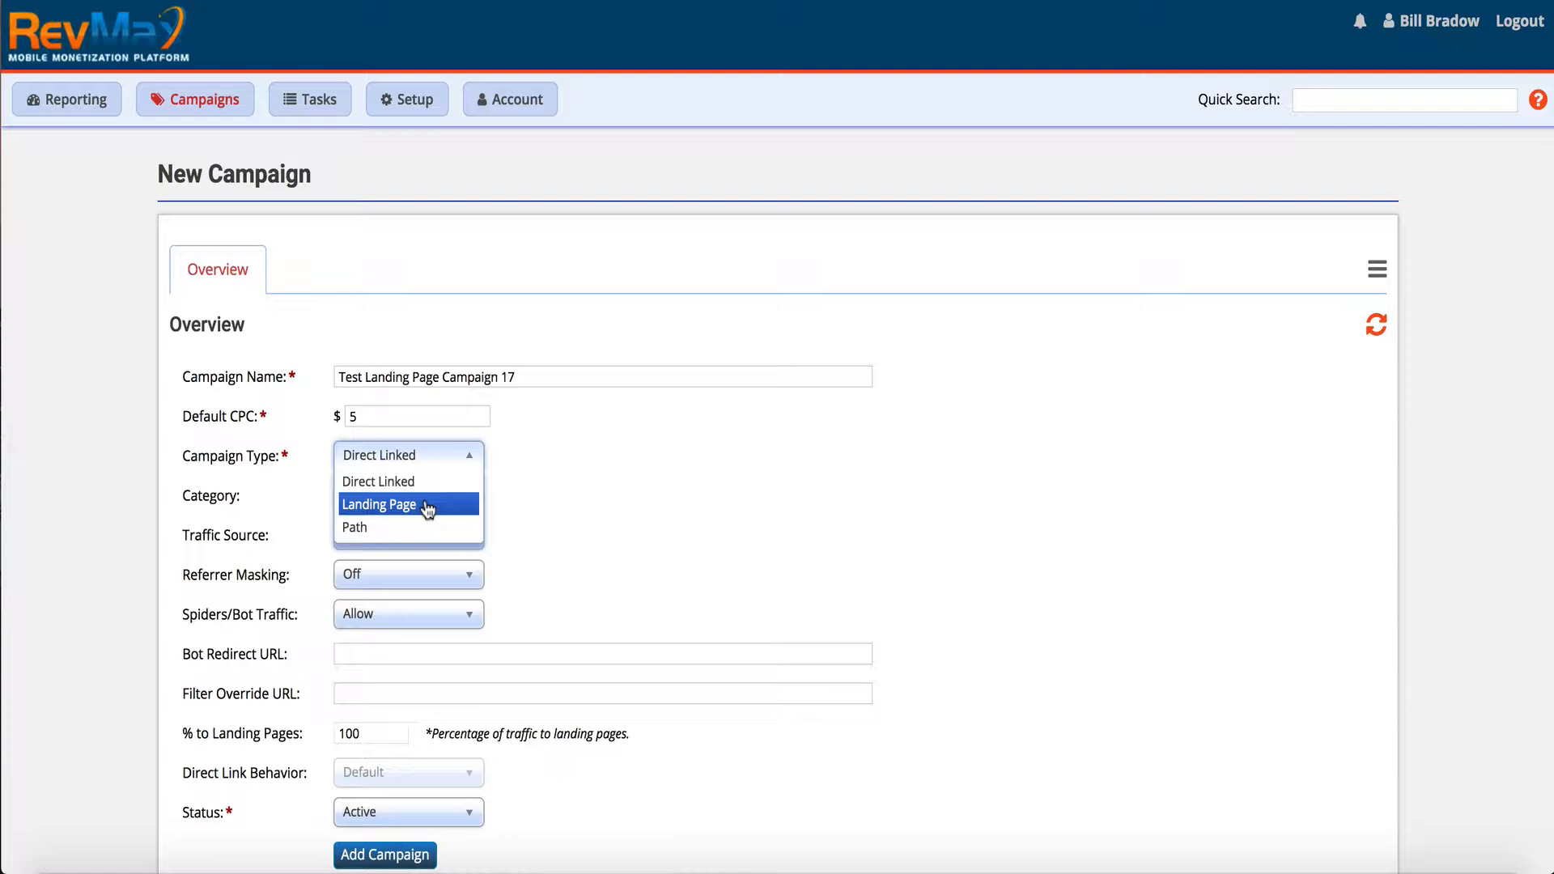
{"action": "left_click", "coordinate": [427, 506]}
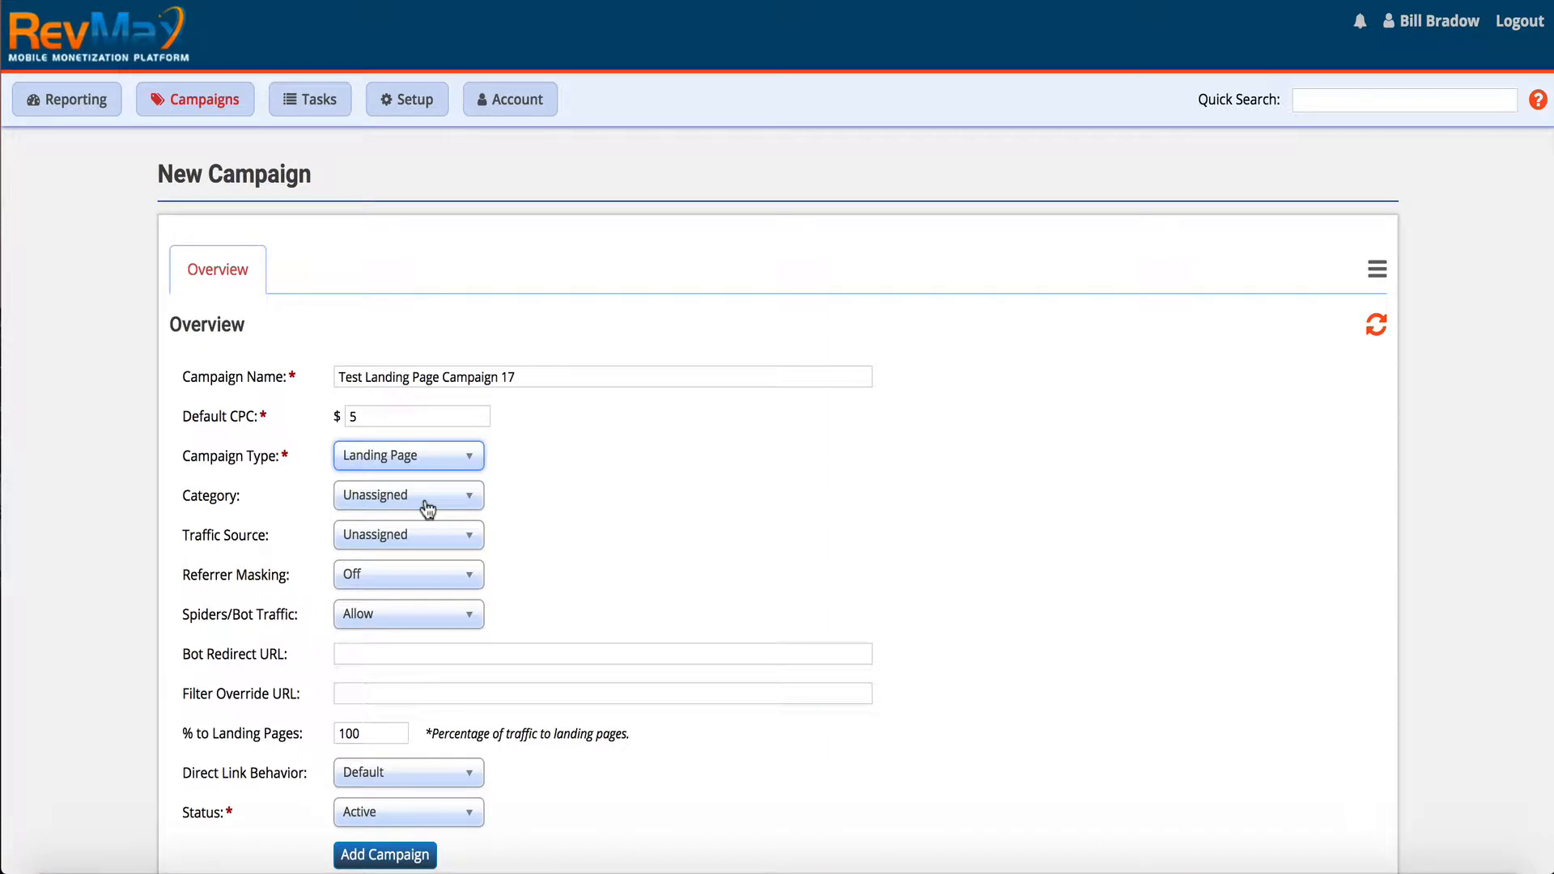
Assign the campaign to the Ringtone Apps category and the Adwords traffic source.
{"action": "left_click", "coordinate": [434, 498]}
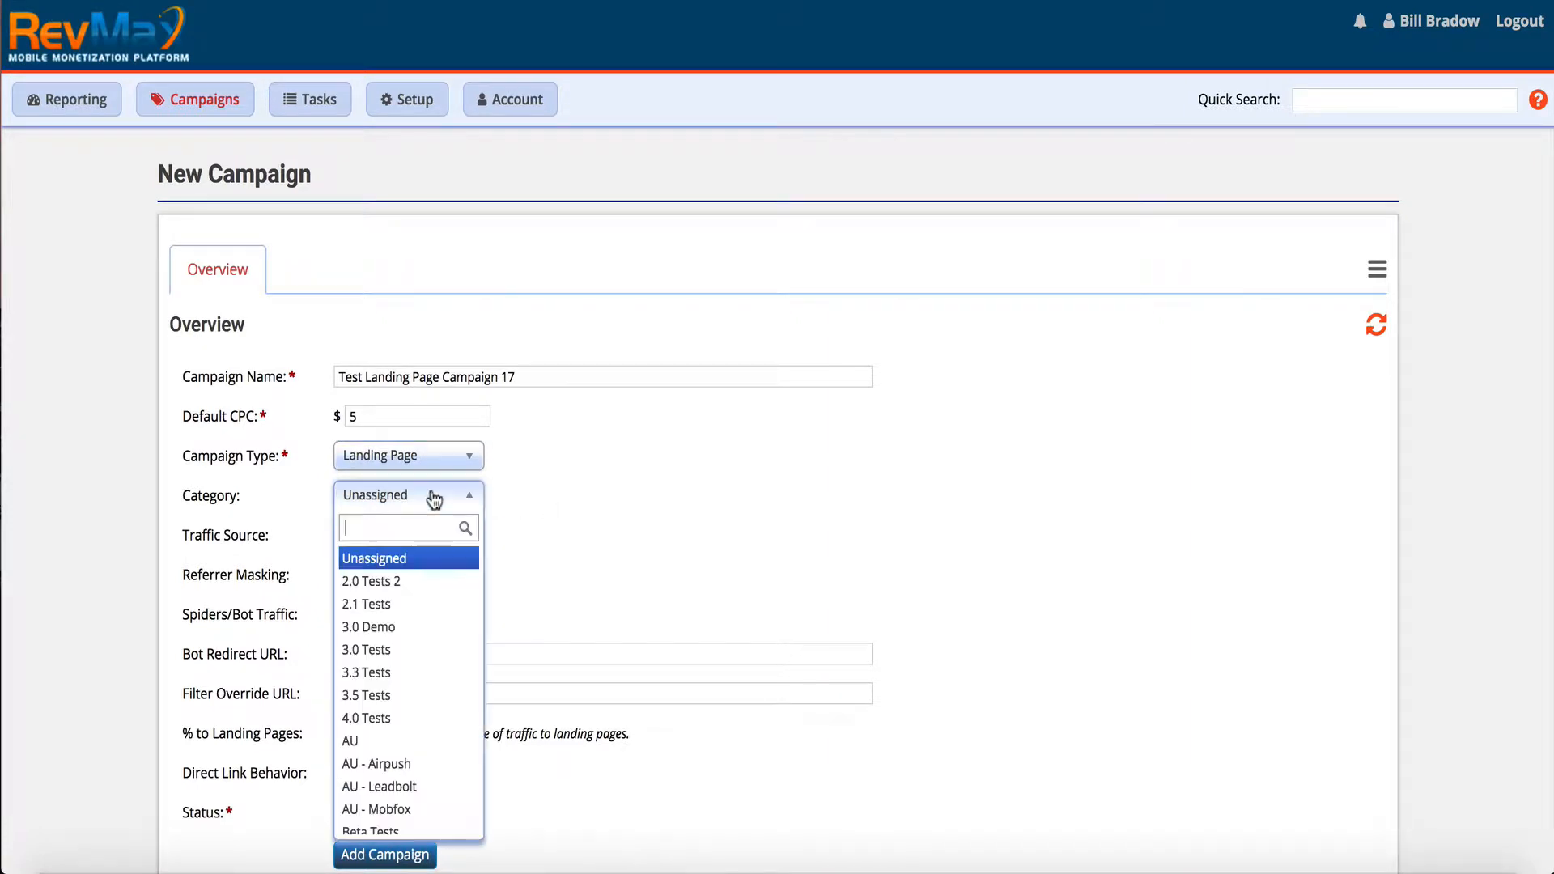
{"action": "scroll", "coordinate": [405, 607], "scroll_direction": "down", "scroll_amount": 10}
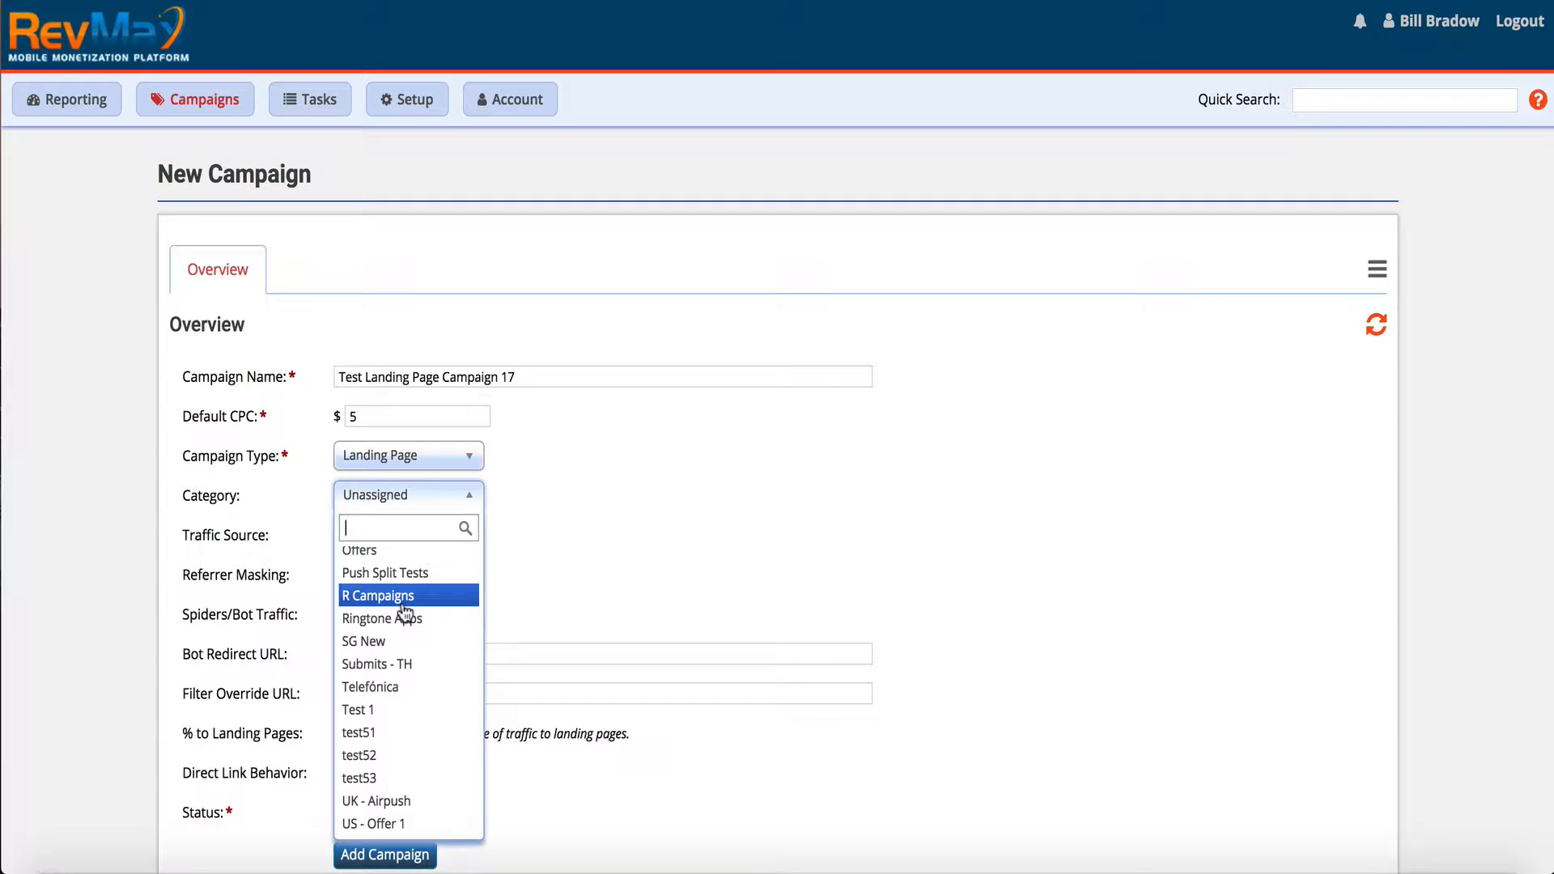
{"action": "left_click", "coordinate": [403, 618]}
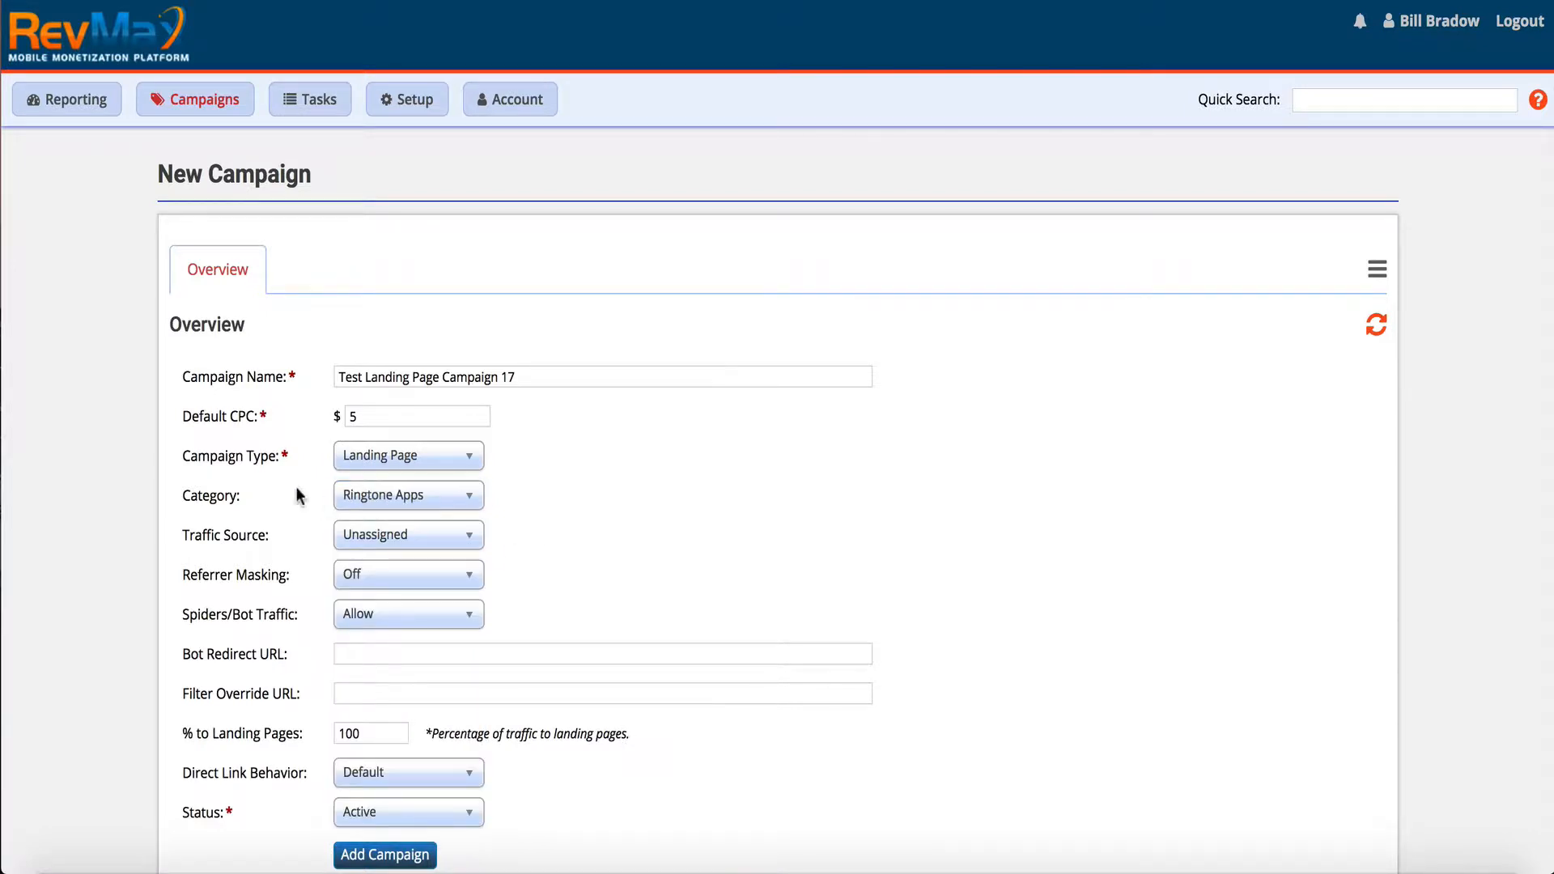
{"action": "left_click", "coordinate": [449, 537]}
{"action": "scroll", "coordinate": [440, 624], "scroll_direction": "down", "scroll_amount": 2}
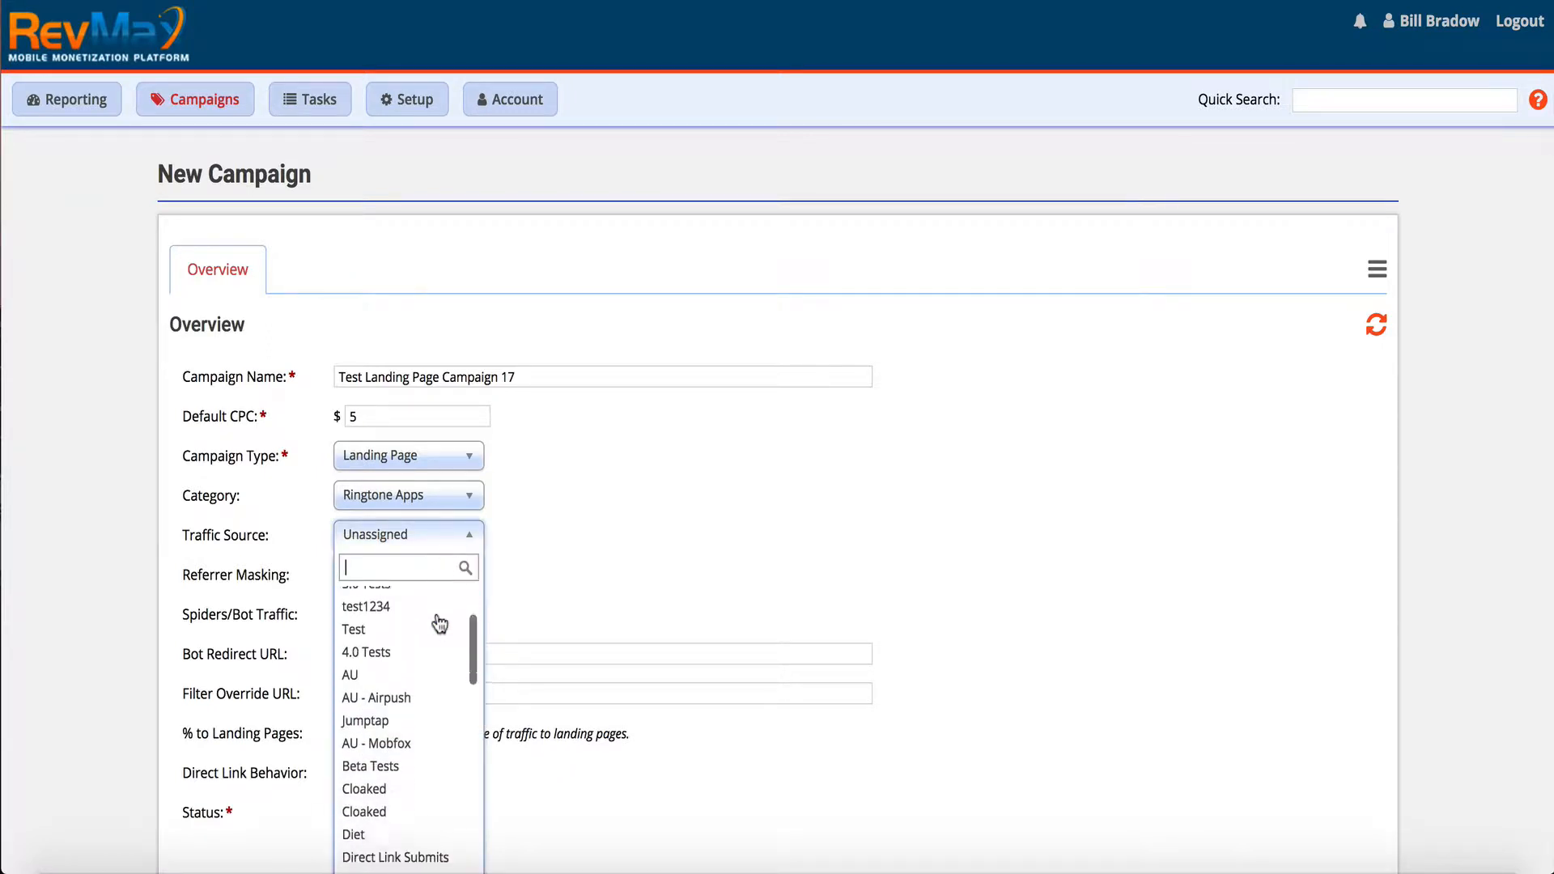
{"action": "scroll", "coordinate": [440, 624], "scroll_direction": "down", "scroll_amount": 10}
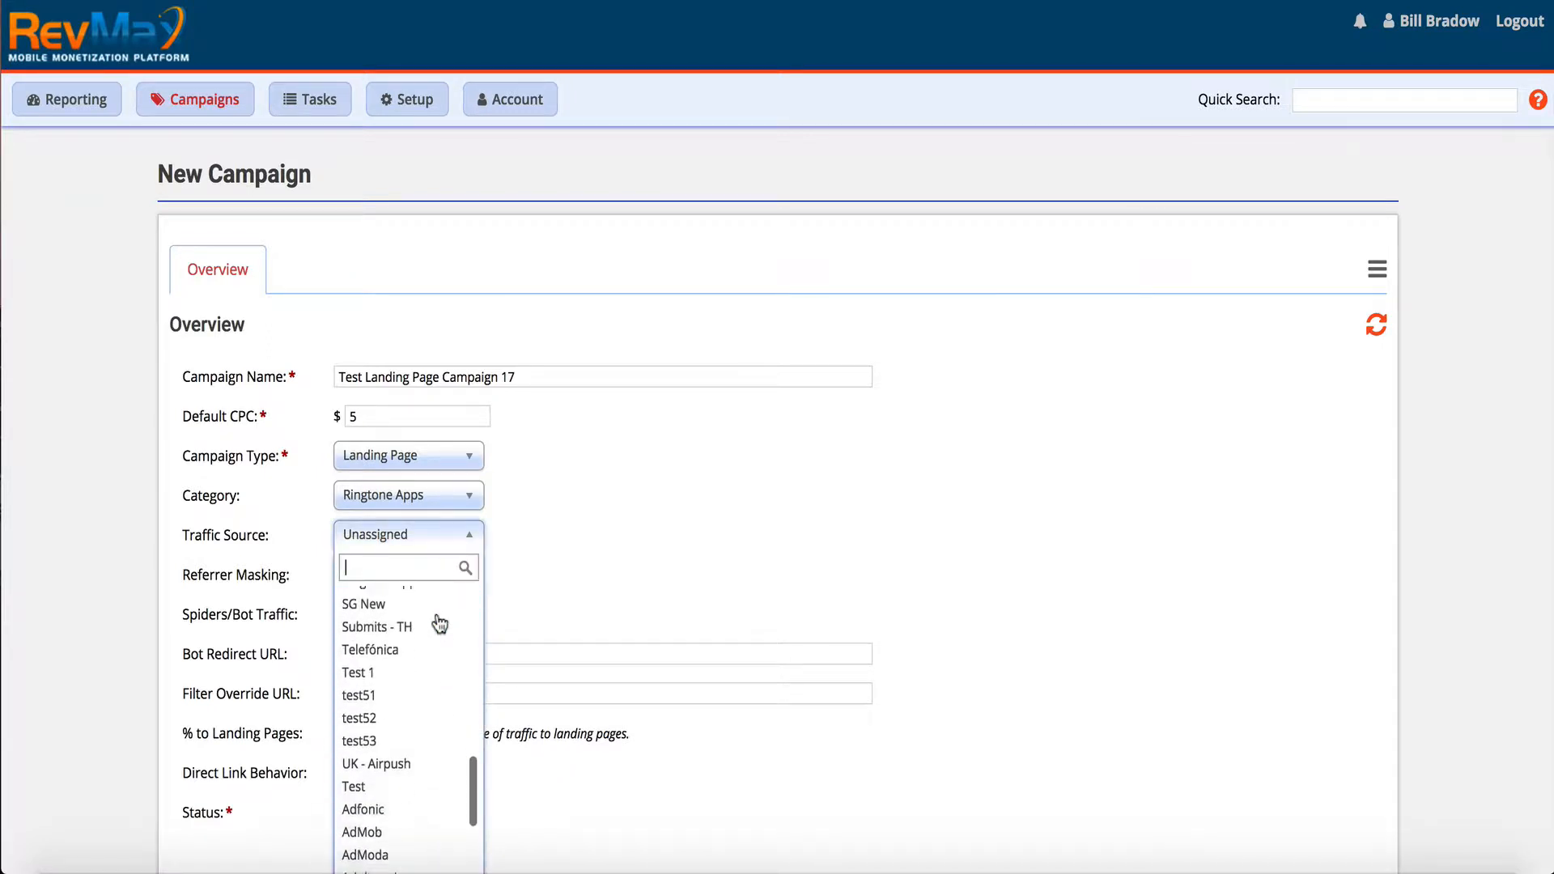
{"action": "scroll", "coordinate": [439, 624], "scroll_direction": "down", "scroll_amount": 3}
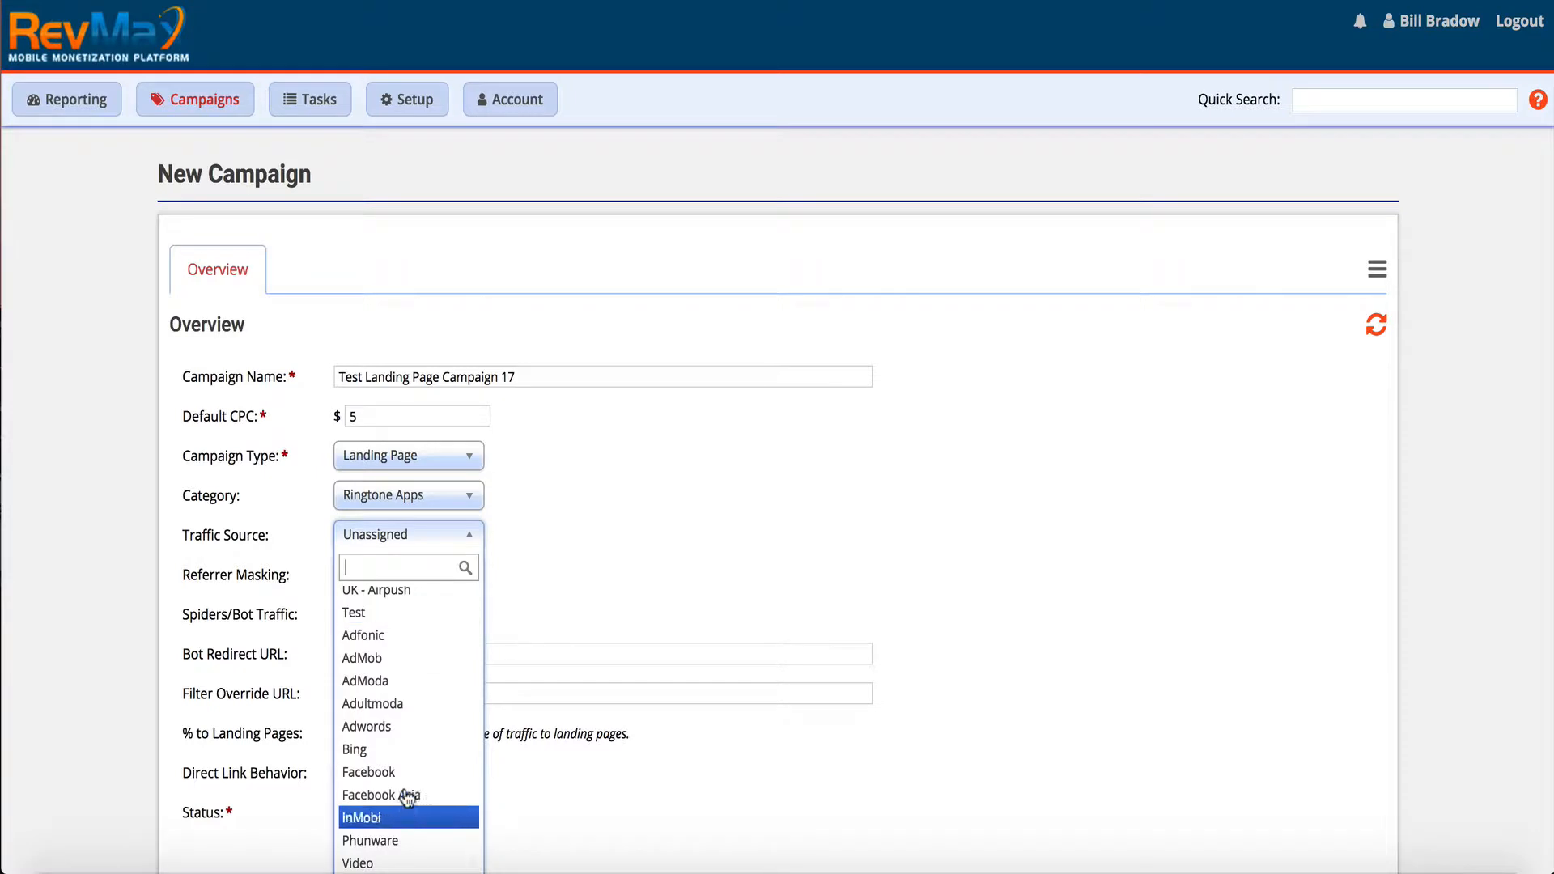
{"action": "left_click", "coordinate": [404, 726]}
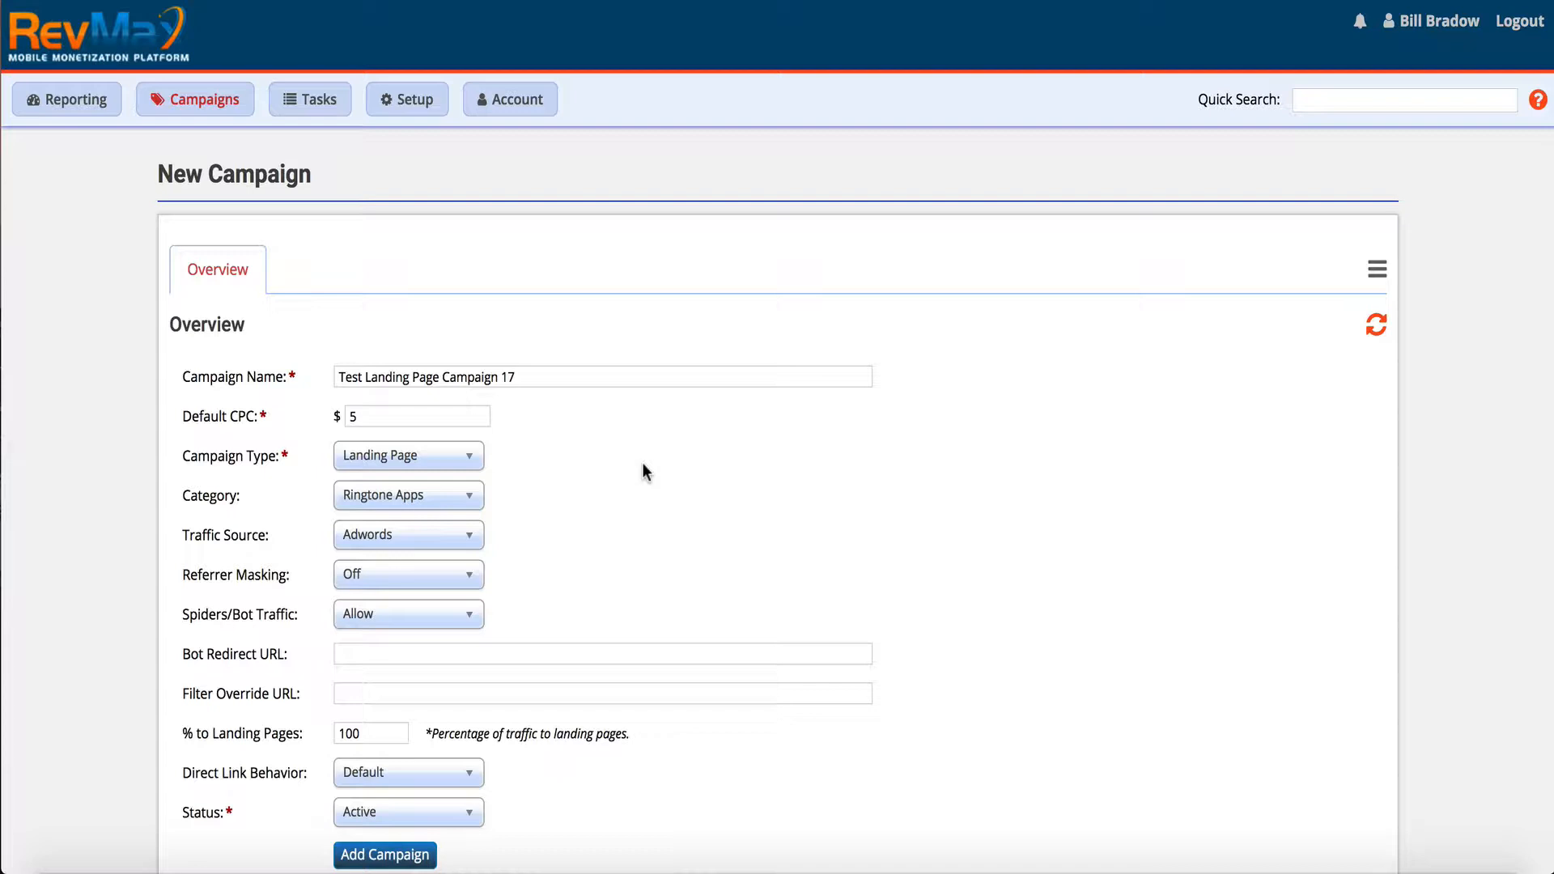
Turn referrer masking on and set spiders/bot traffic to Blank Page.
{"action": "left_click", "coordinate": [406, 575]}
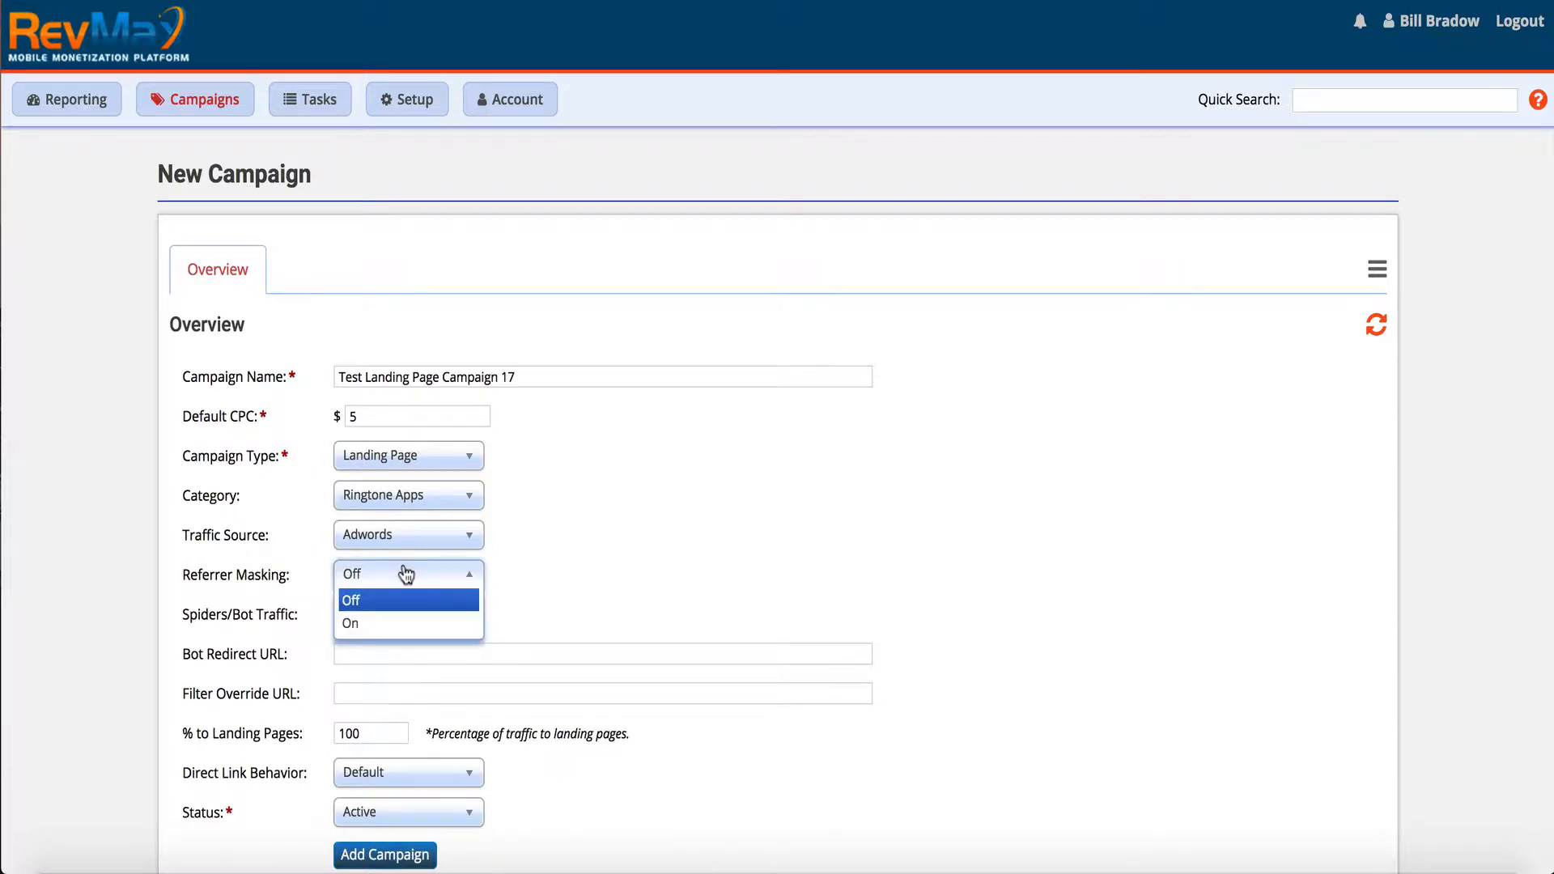
{"action": "left_click", "coordinate": [372, 625]}
{"action": "left_click", "coordinate": [437, 631]}
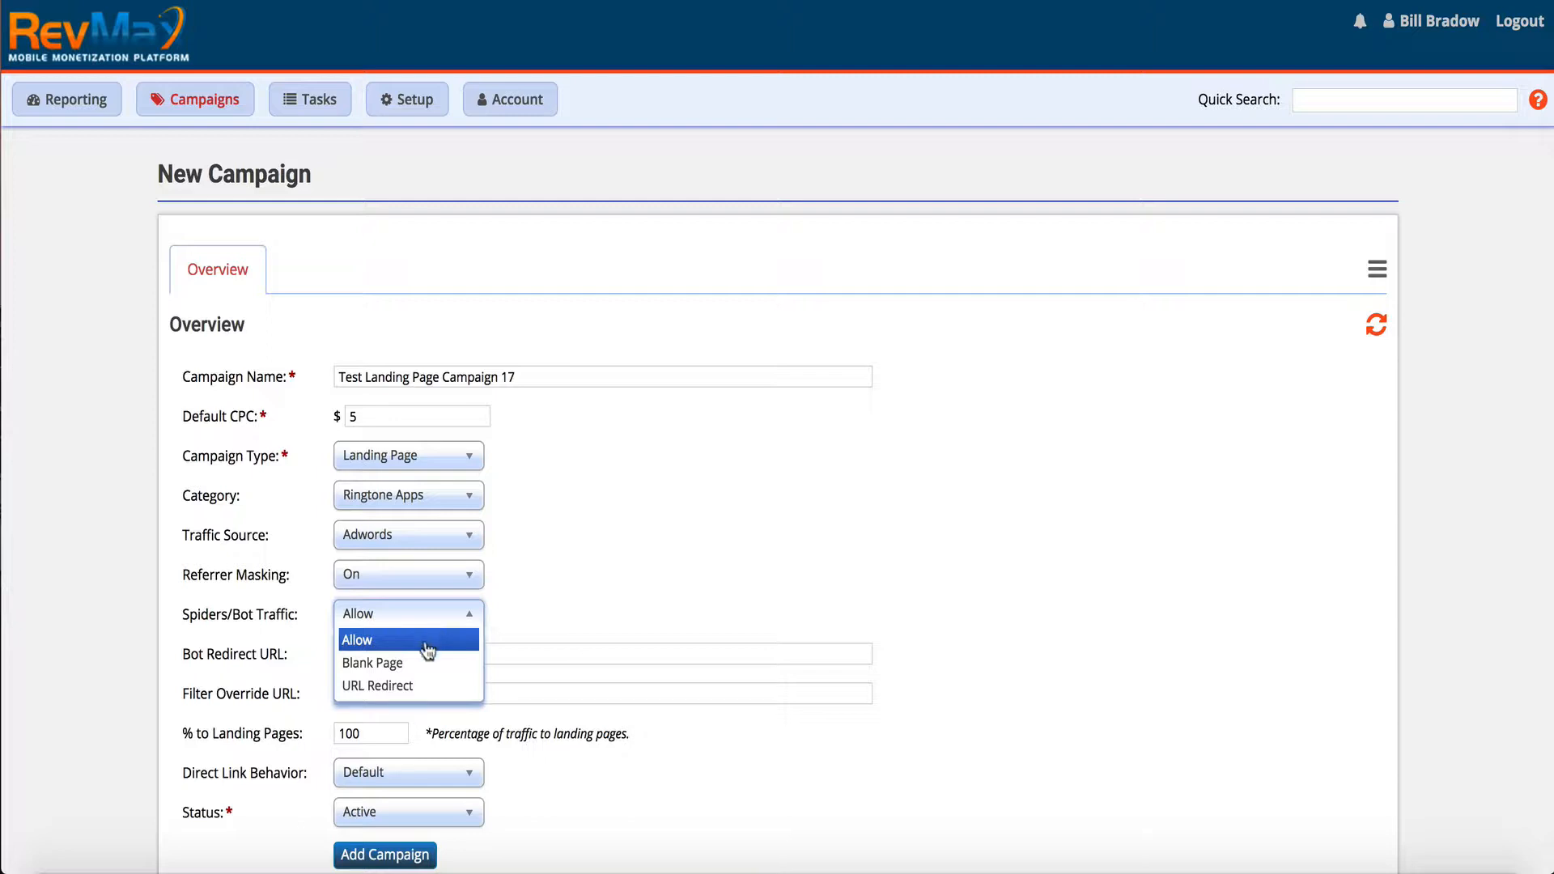
{"action": "left_click", "coordinate": [392, 670]}
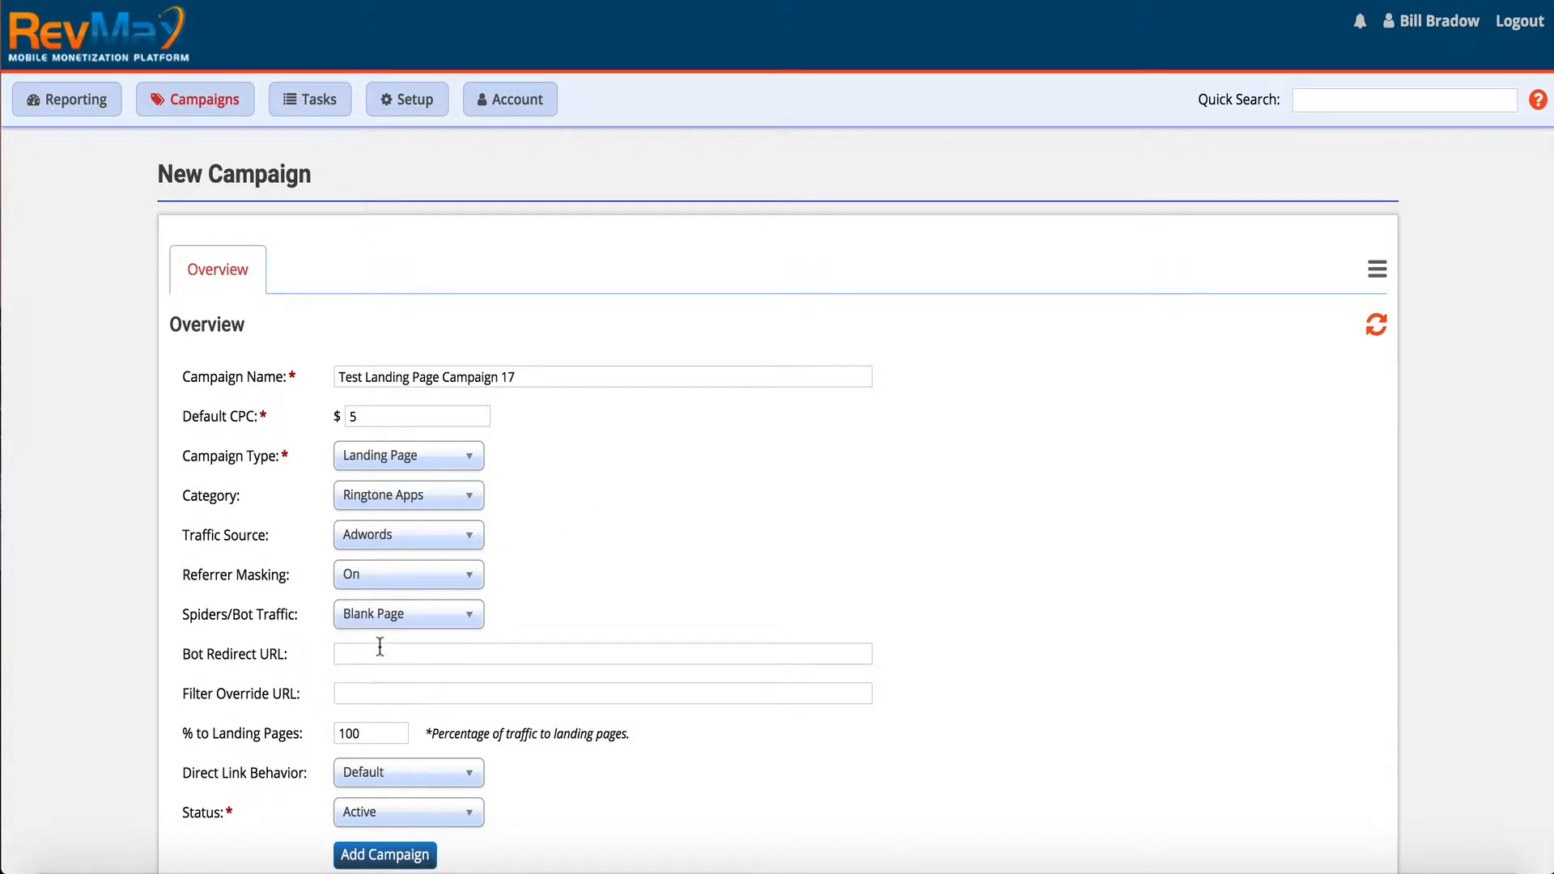
{"action": "left_click", "coordinate": [370, 654]}
{"action": "left_click", "coordinate": [352, 693]}
{"action": "left_click", "coordinate": [355, 652]}
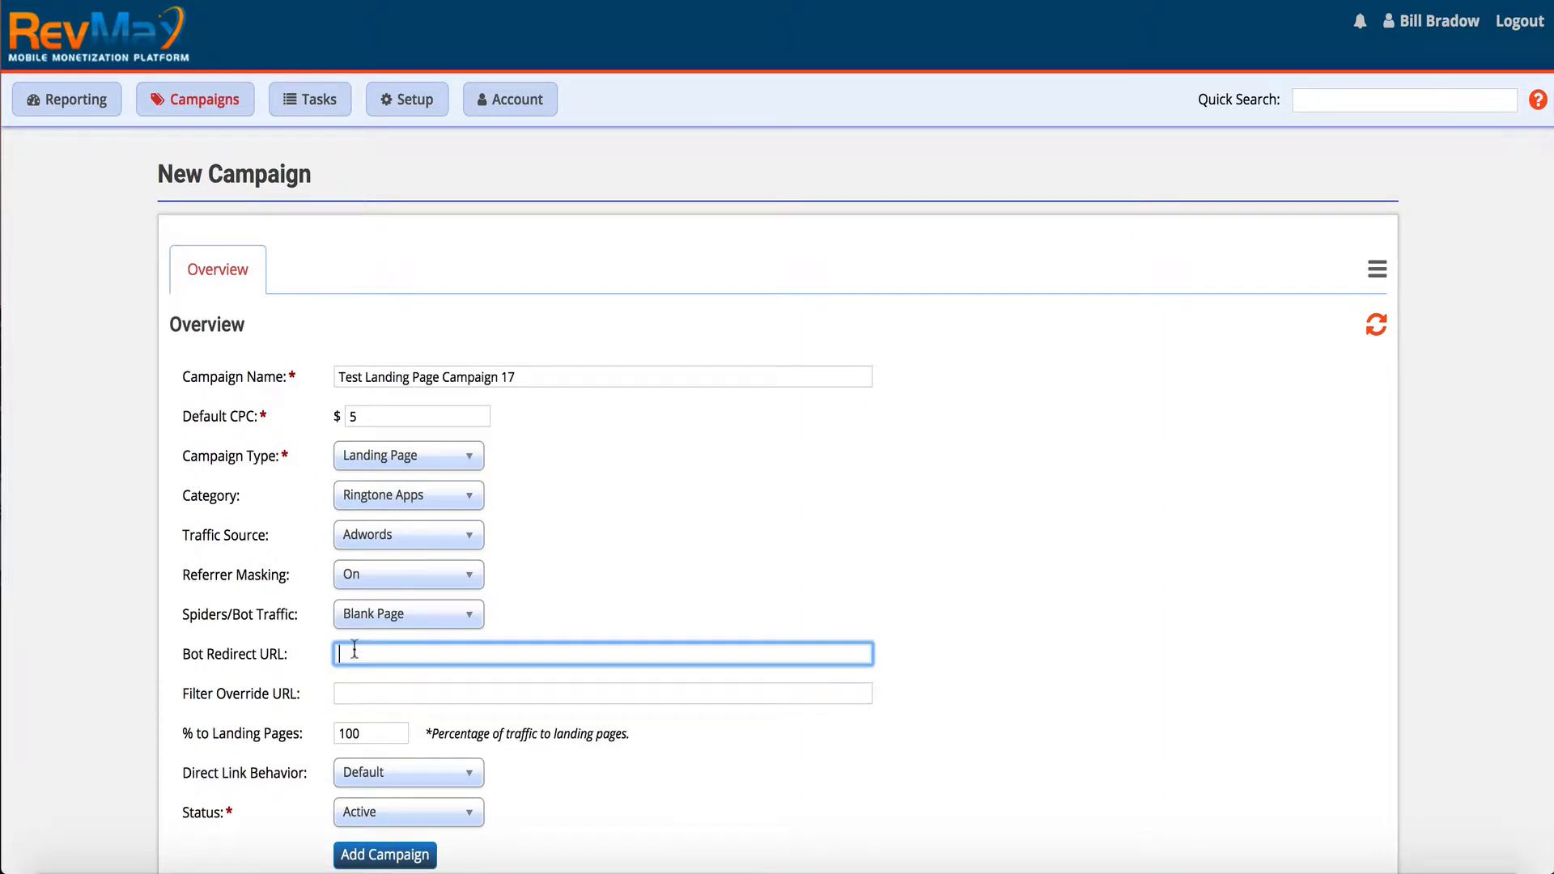
{"action": "scroll", "coordinate": [323, 669], "scroll_direction": "down", "scroll_amount": 2}
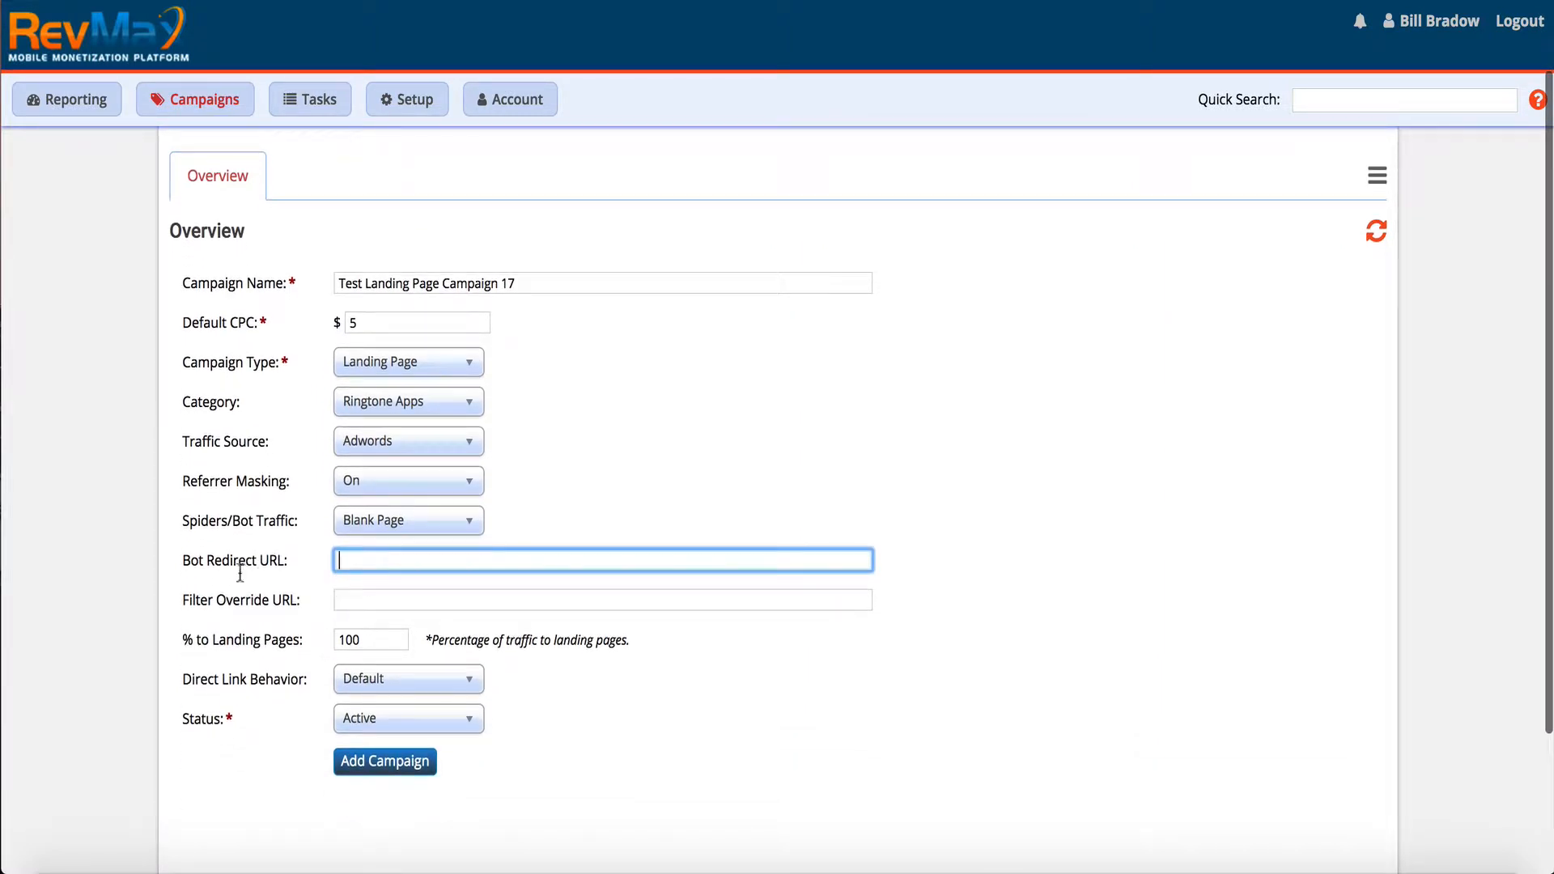
{"action": "left_click", "coordinate": [361, 600]}
{"action": "left_click", "coordinate": [361, 563]}
{"action": "left_click", "coordinate": [361, 596]}
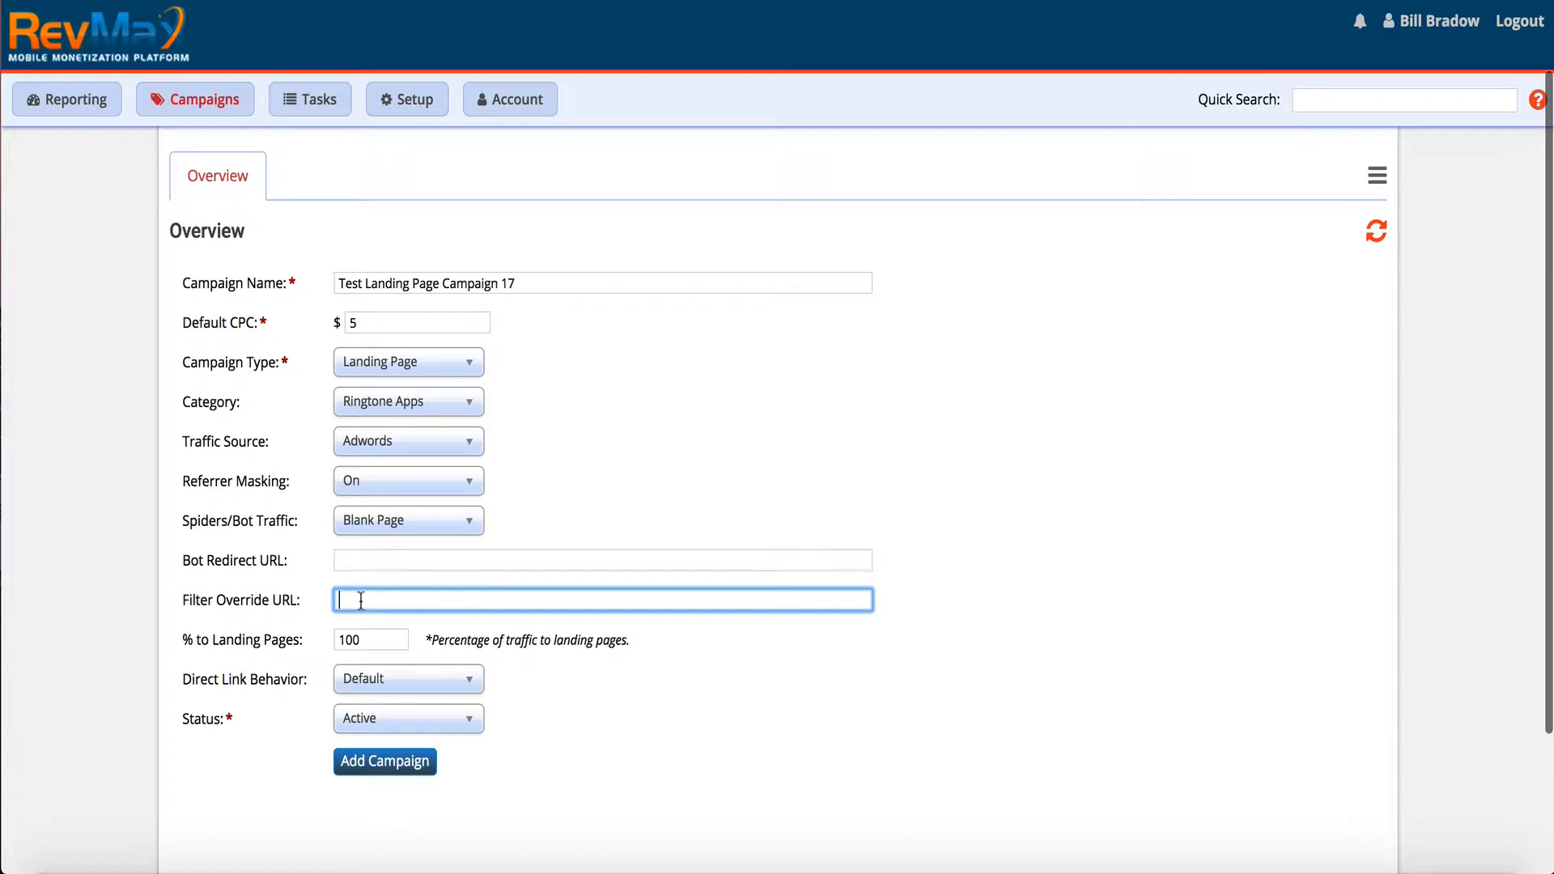
{"action": "left_click", "coordinate": [360, 571]}
{"action": "left_click", "coordinate": [361, 557]}
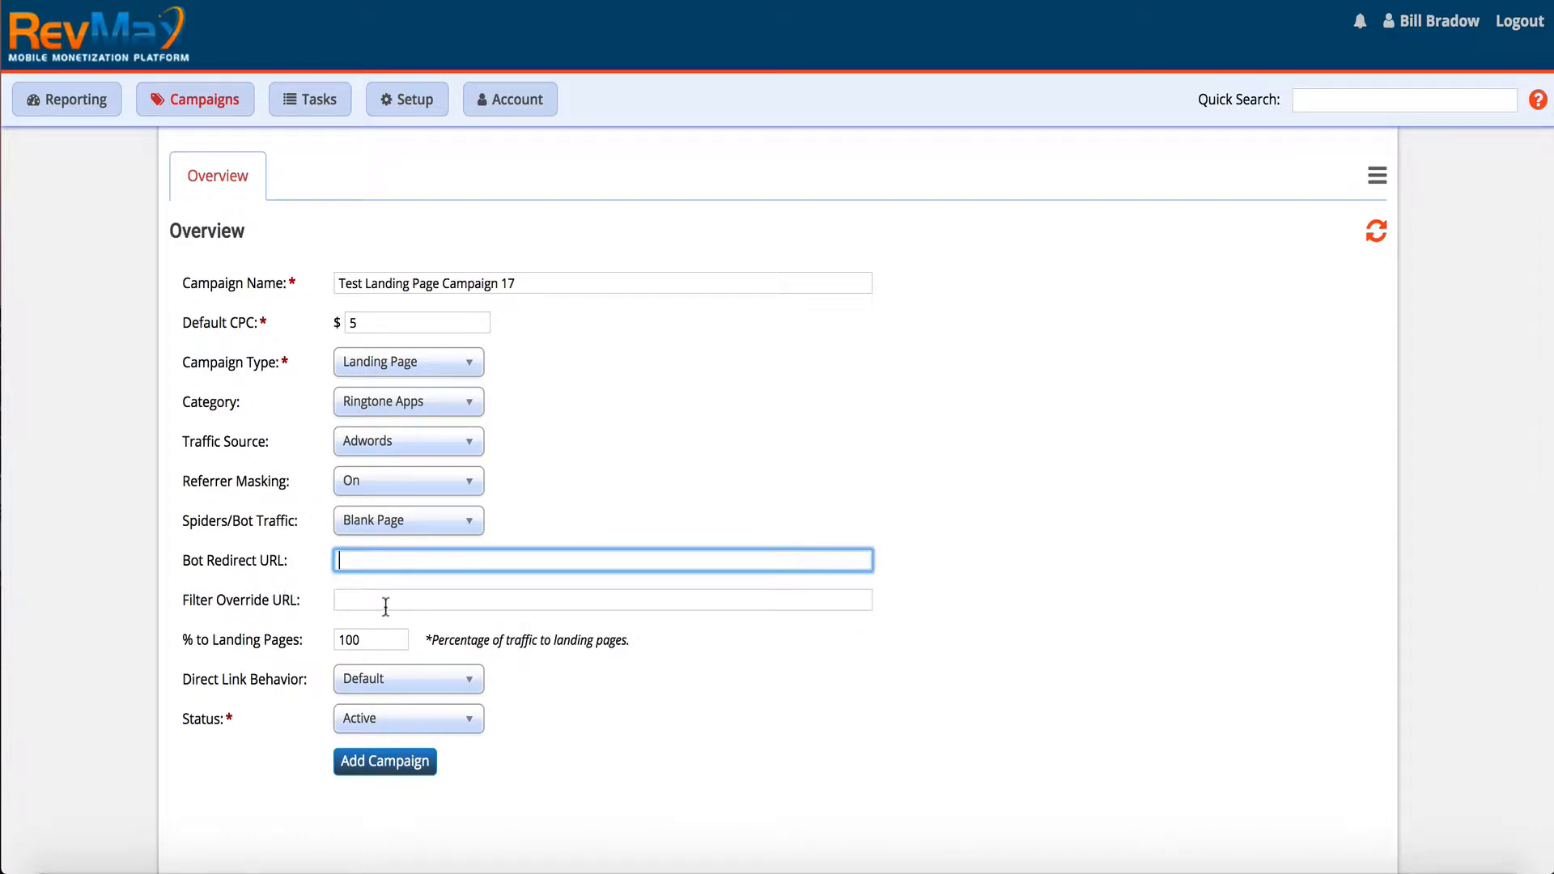
{"action": "scroll", "coordinate": [465, 598], "scroll_direction": "down", "scroll_amount": 1}
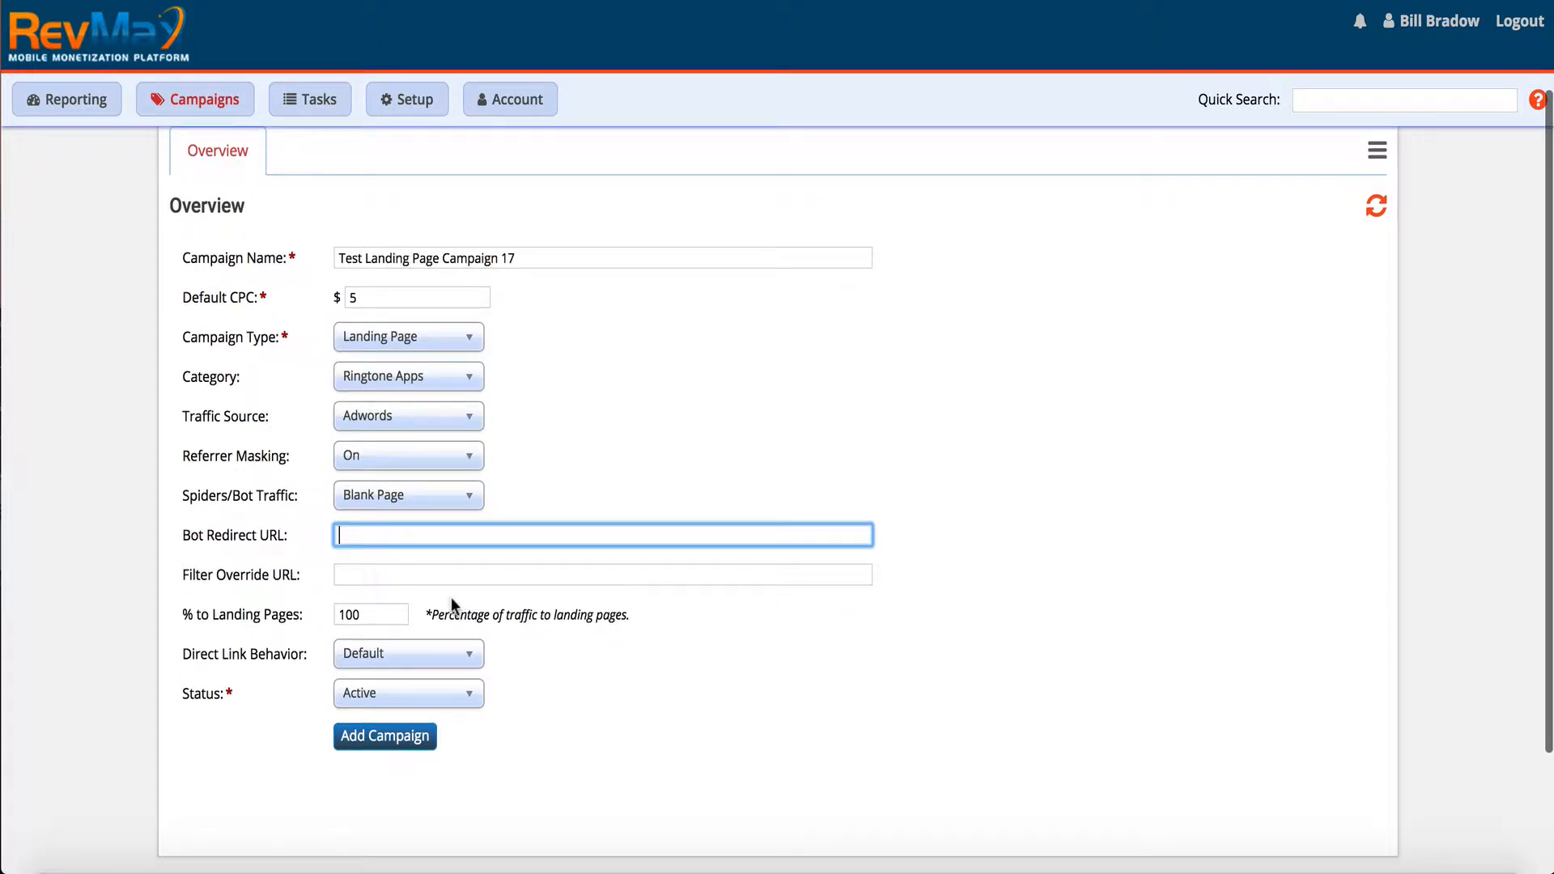
{"action": "left_click", "coordinate": [363, 613]}
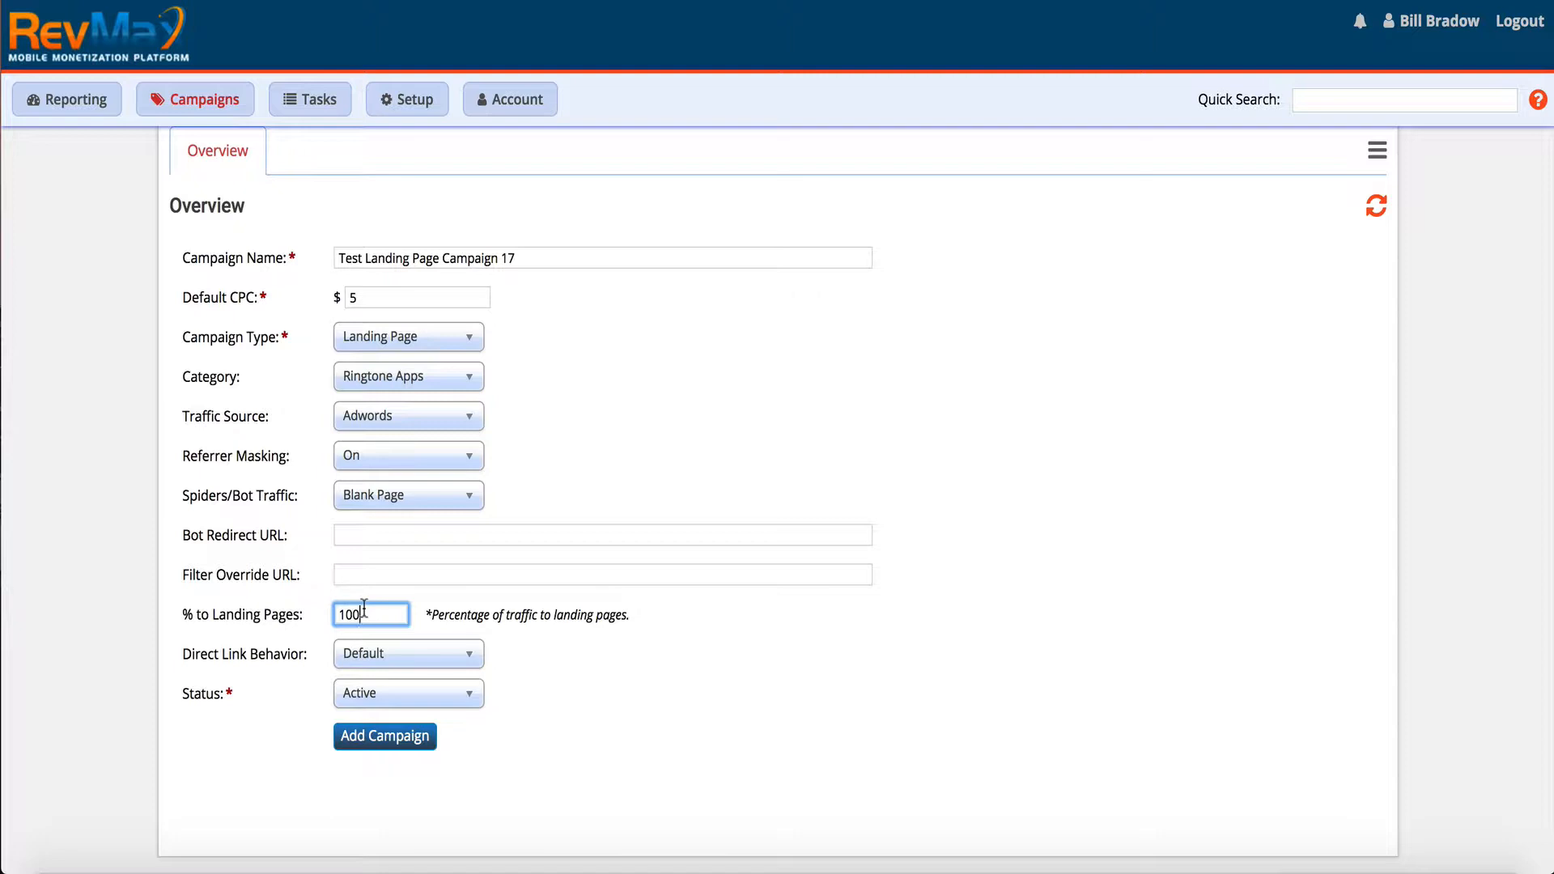
{"action": "left_click", "coordinate": [352, 665]}
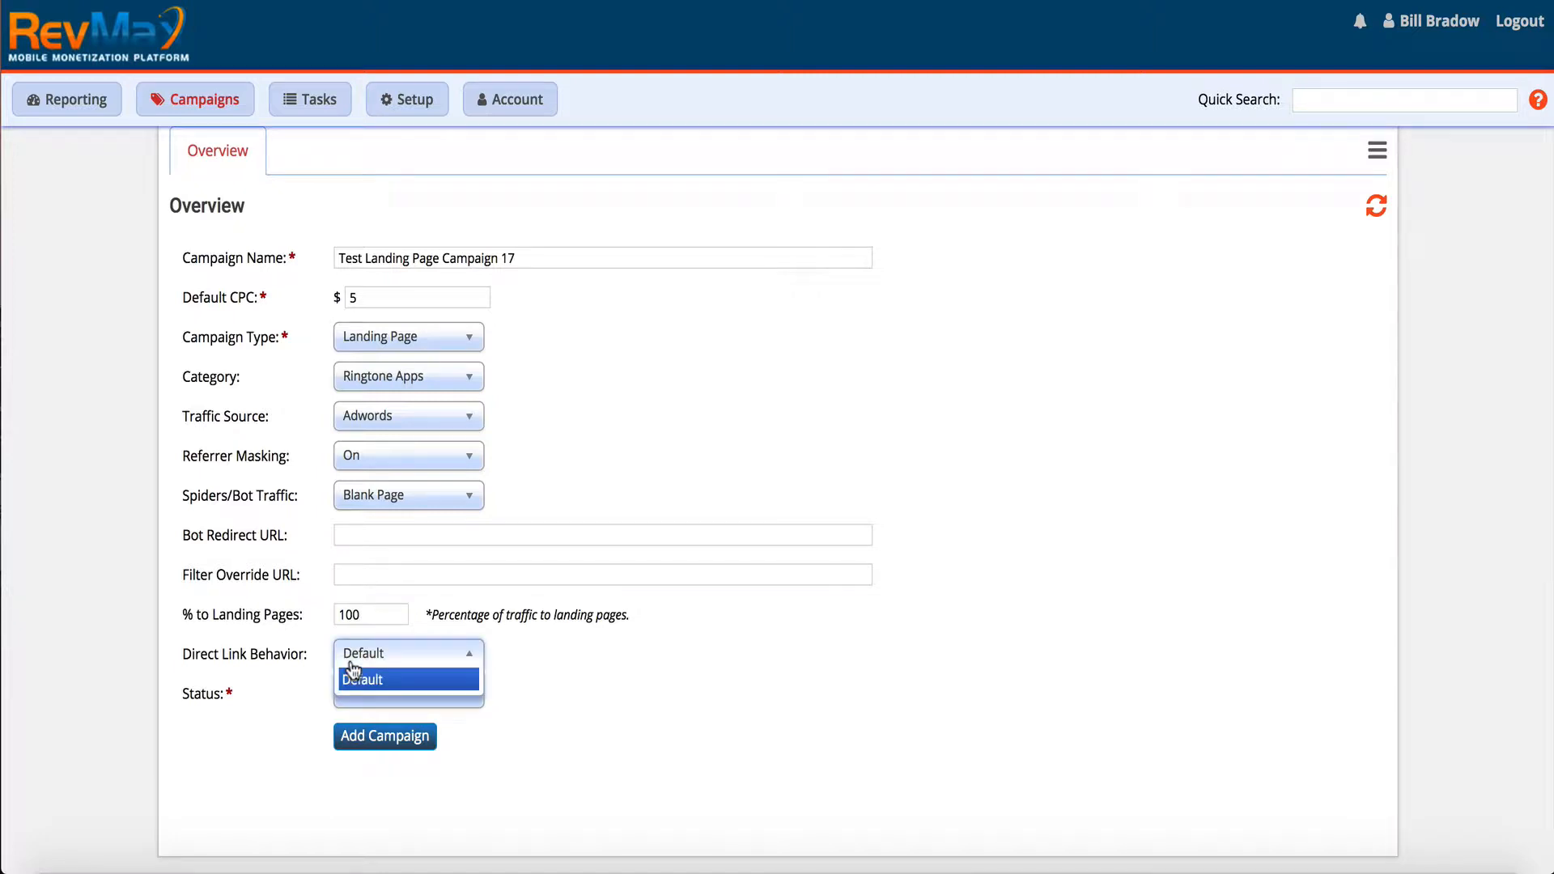
{"action": "left_click", "coordinate": [572, 677]}
{"action": "left_click", "coordinate": [378, 658]}
{"action": "left_click", "coordinate": [274, 665]}
{"action": "left_click", "coordinate": [362, 693]}
{"action": "left_click", "coordinate": [585, 682]}
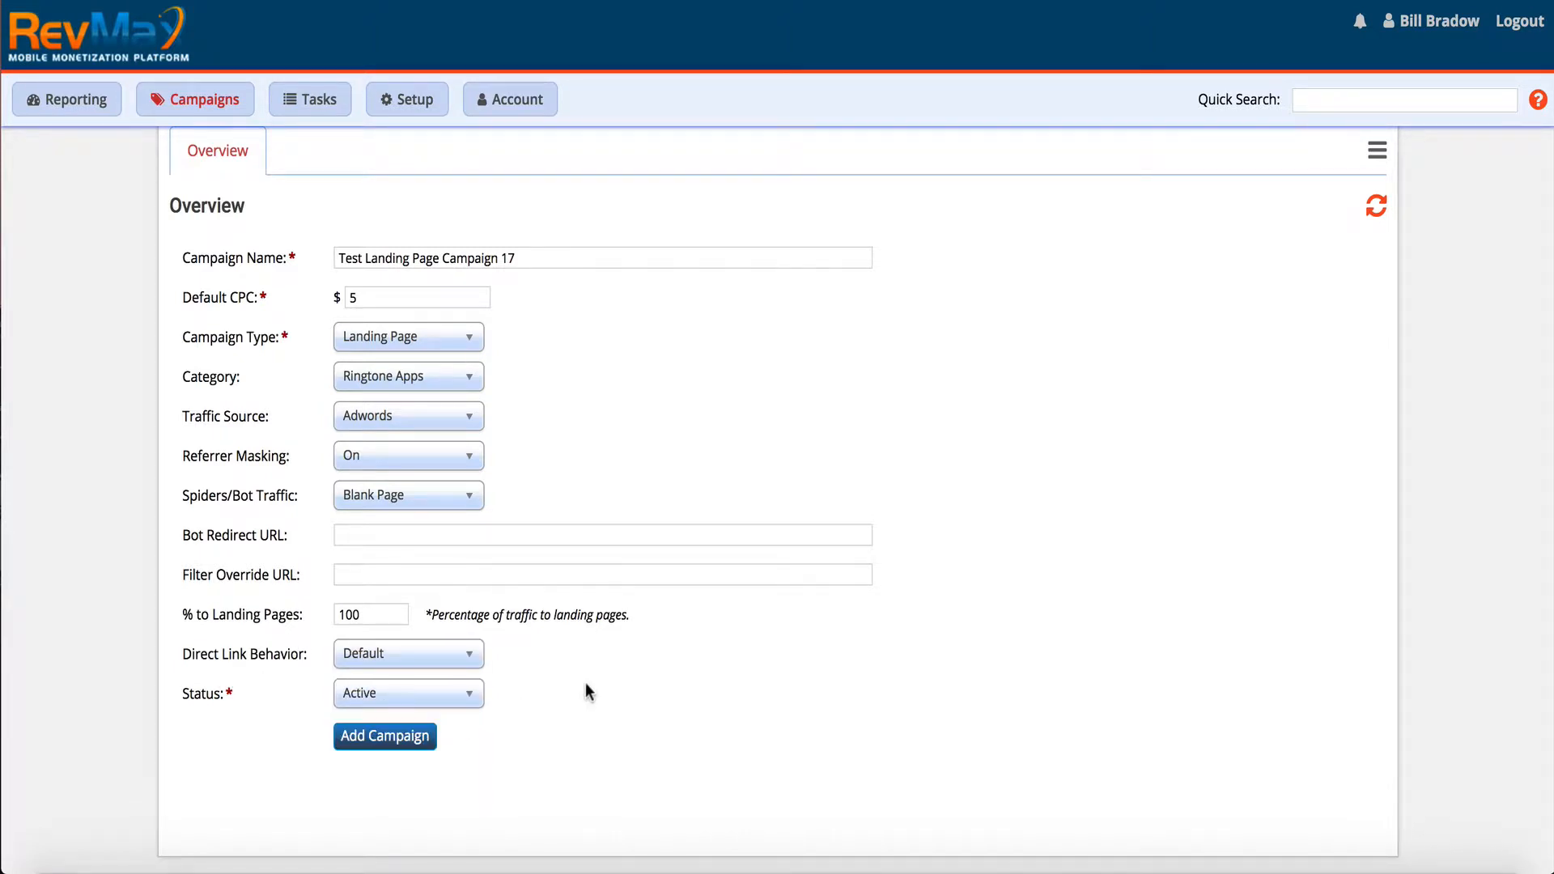
Add the campaign with the entered overview settings and look over its saved overview.
{"action": "left_click", "coordinate": [352, 737]}
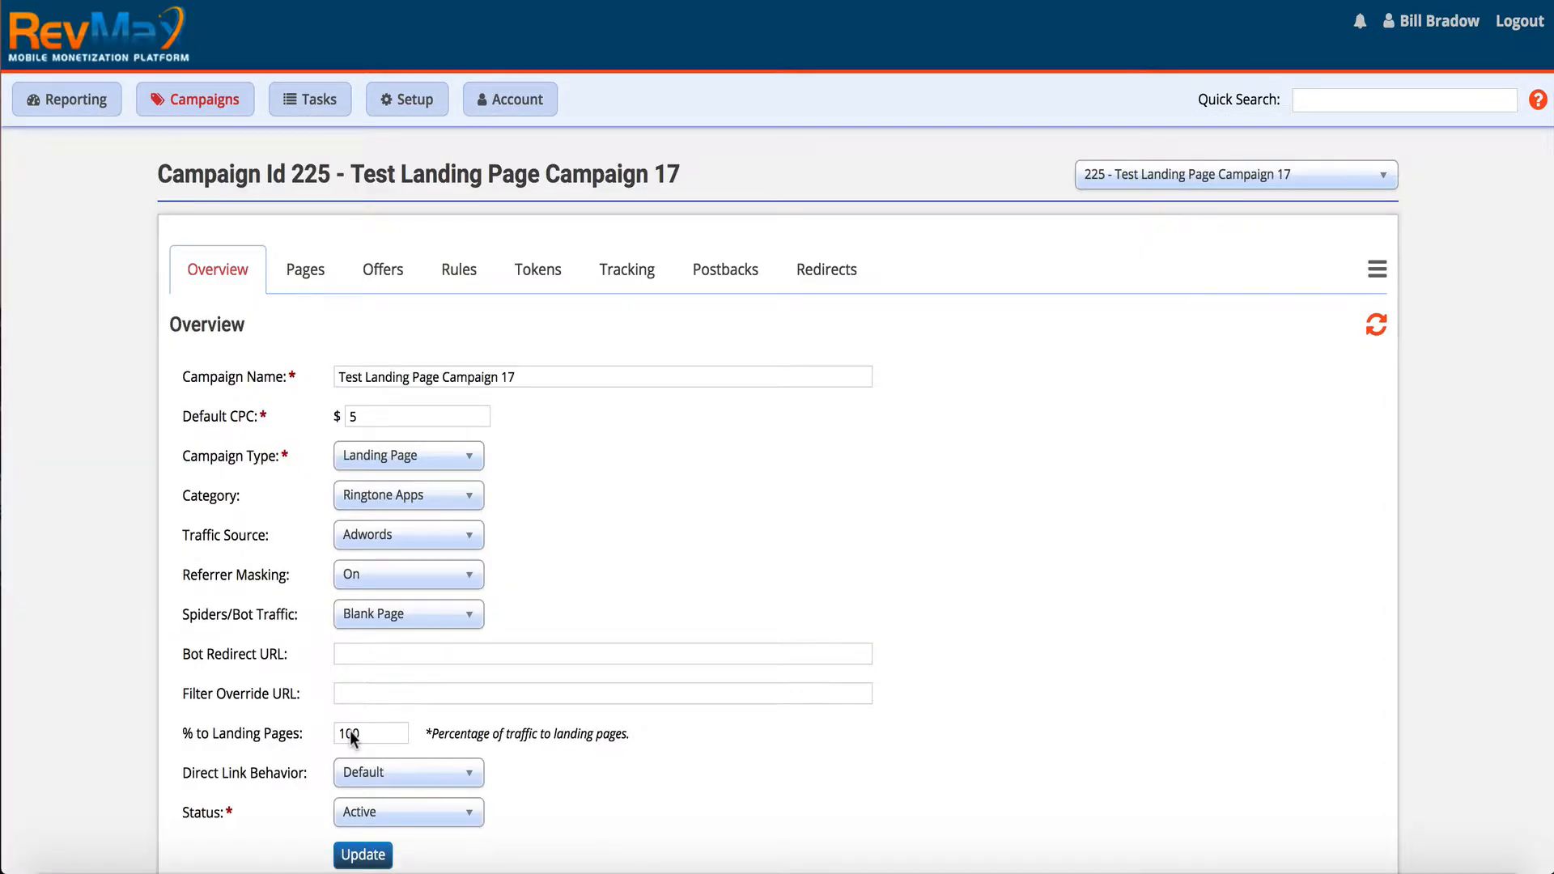
{"action": "scroll", "coordinate": [349, 730], "scroll_direction": "down", "scroll_amount": 2}
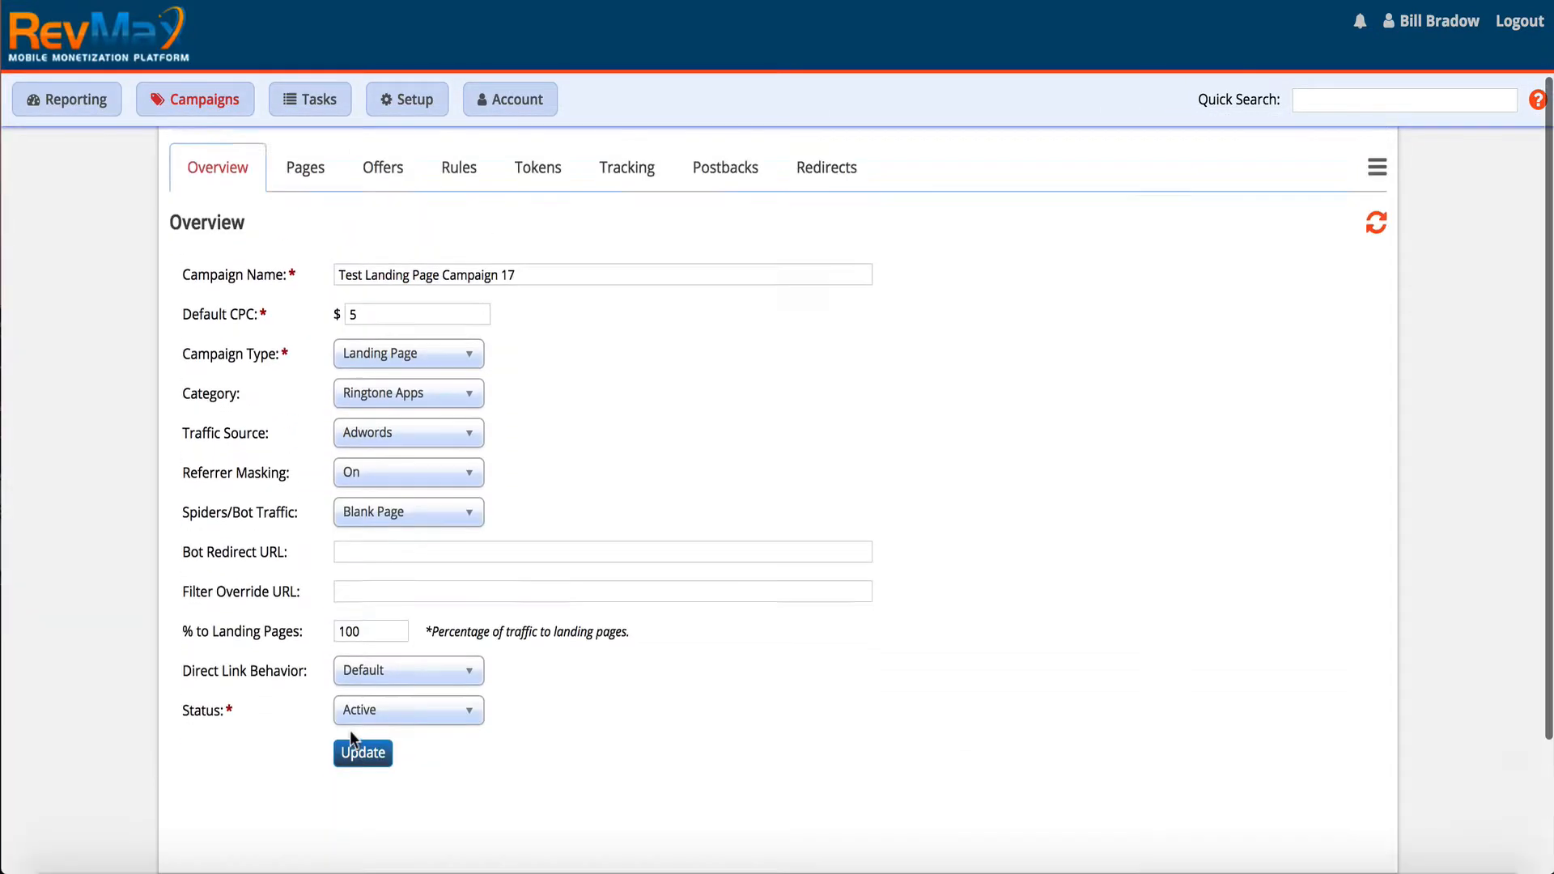
{"action": "scroll", "coordinate": [349, 730], "scroll_direction": "up", "scroll_amount": 2}
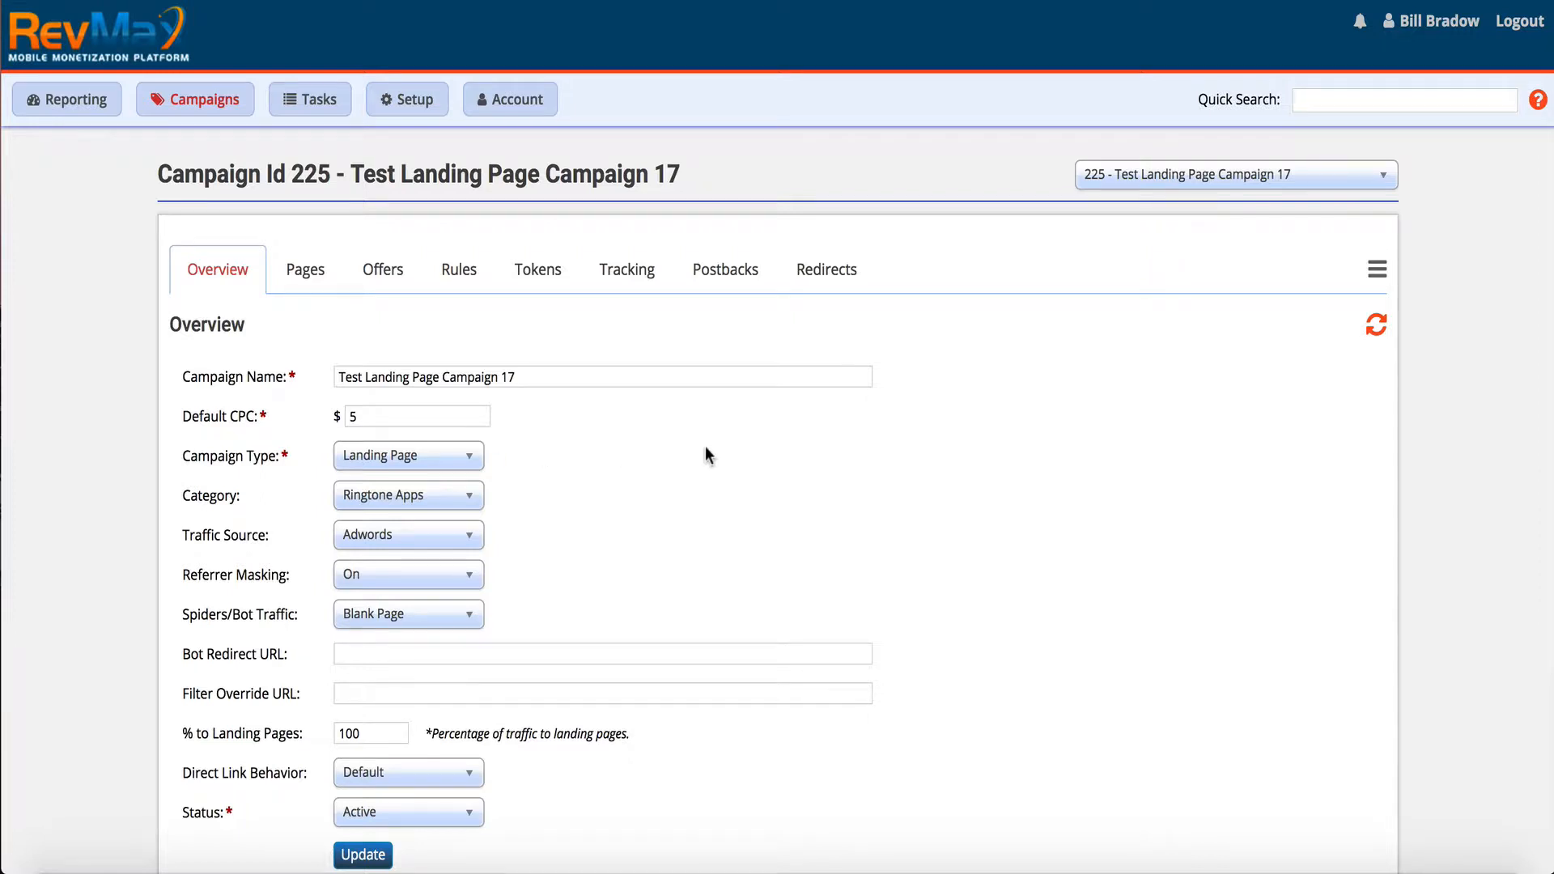
{"action": "left_click", "coordinate": [314, 270]}
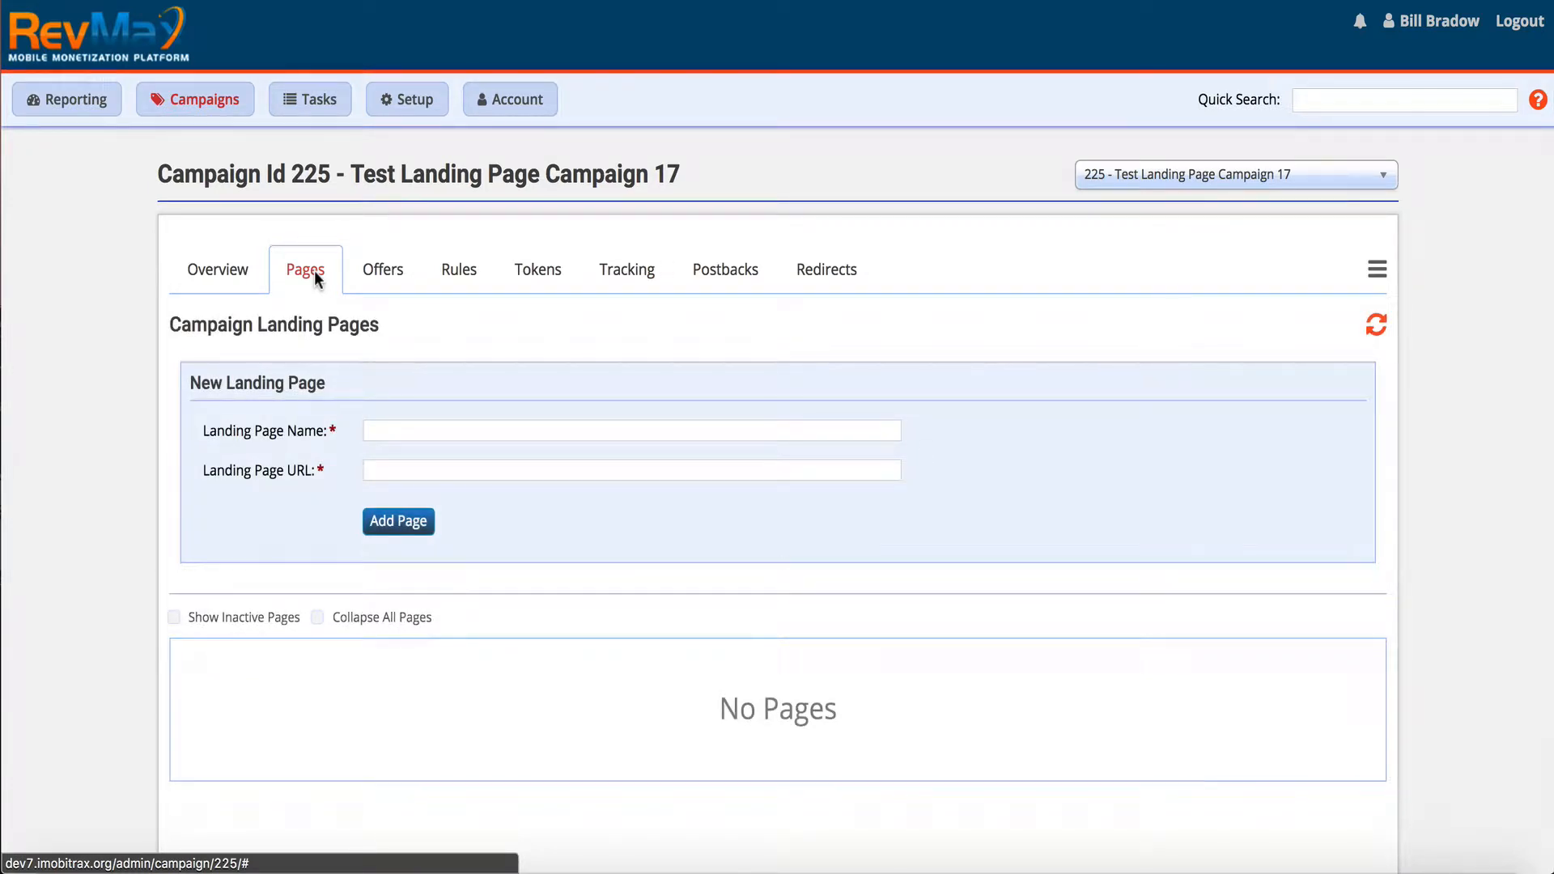
{"action": "left_click", "coordinate": [373, 427]}
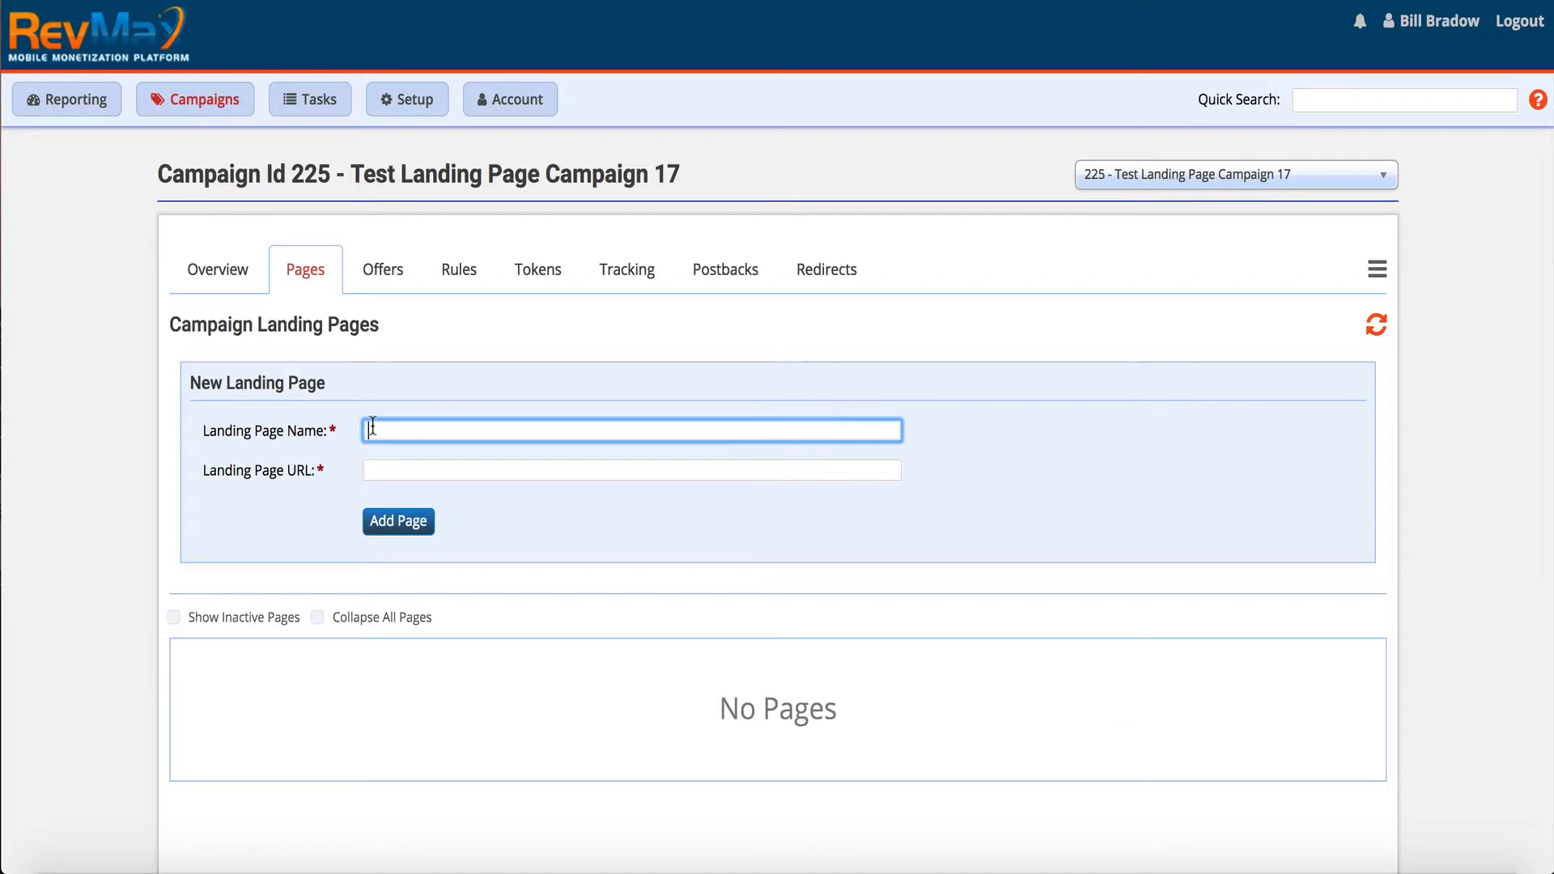
{"action": "type", "text": "My Cool Landing Page"}
{"action": "left_click", "coordinate": [372, 468]}
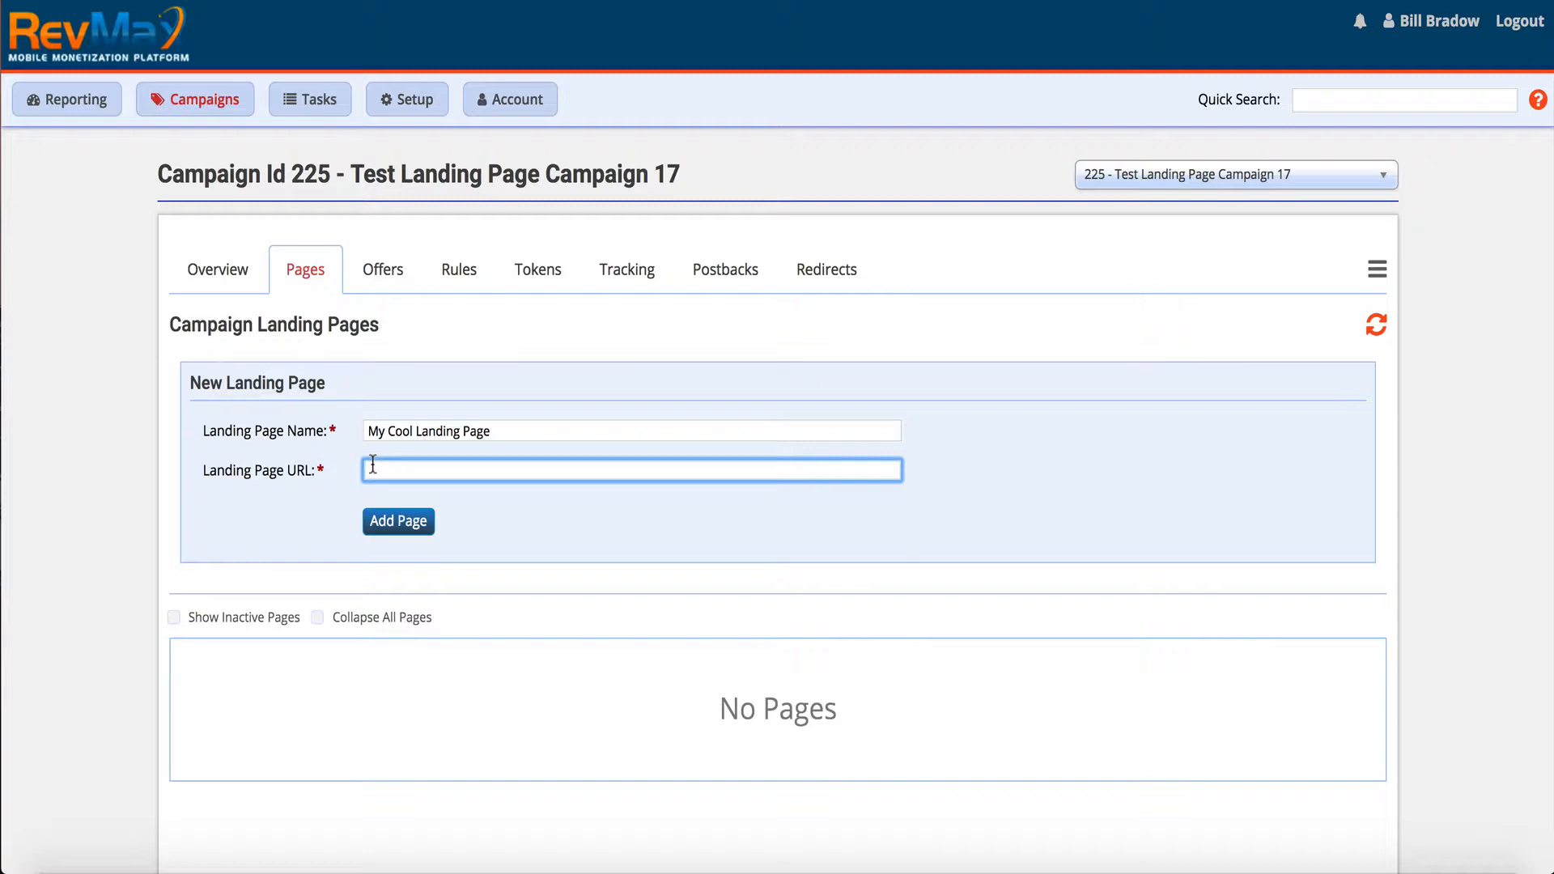
{"action": "type", "text": "h"}
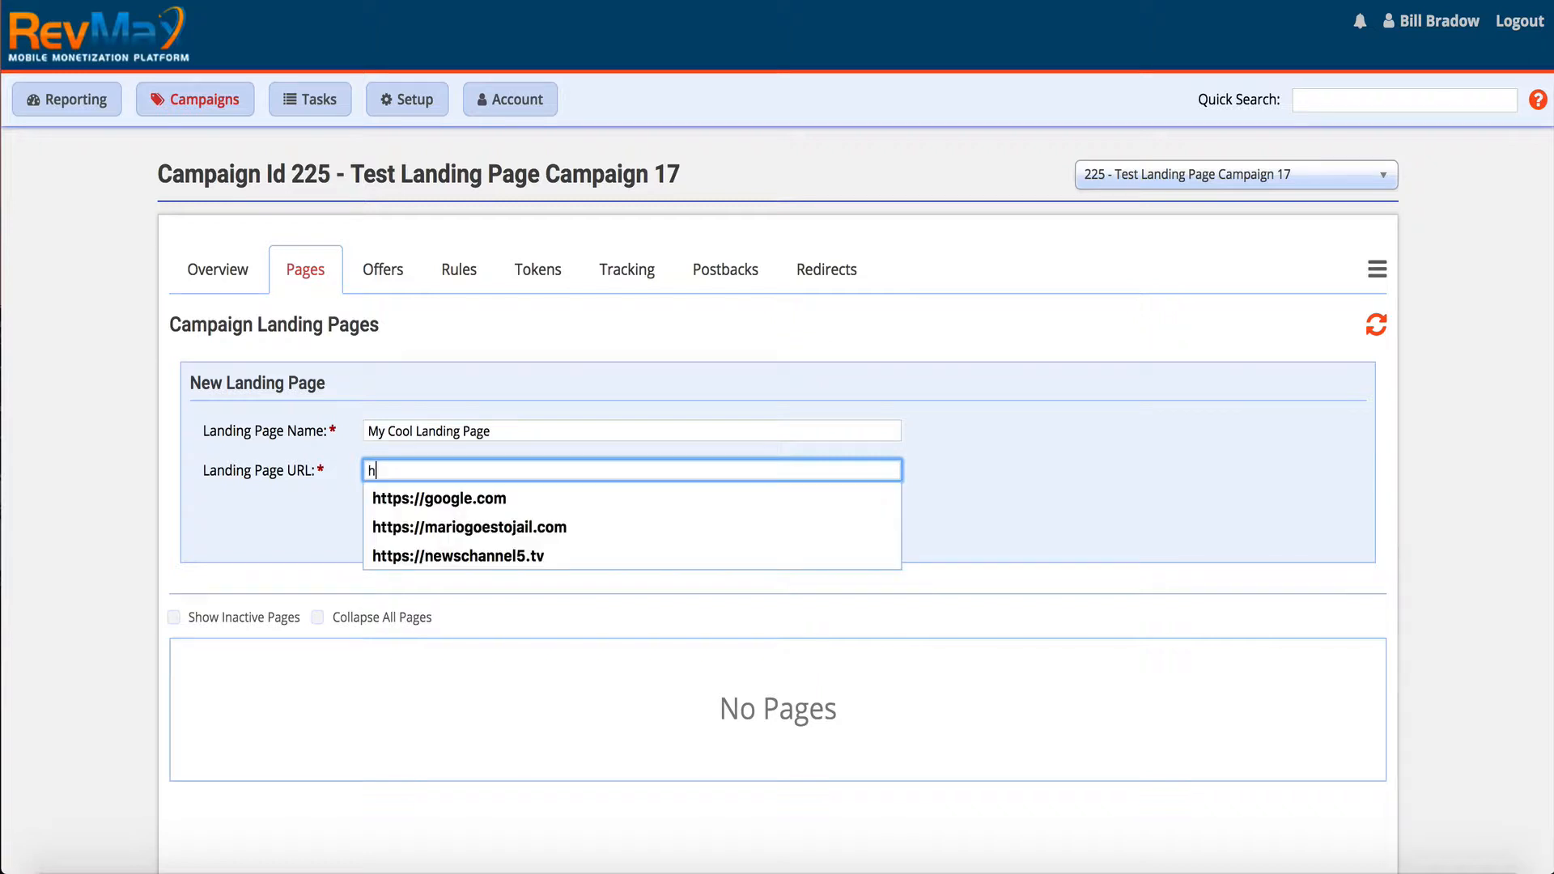
{"action": "type", "text": "ttp://www"}
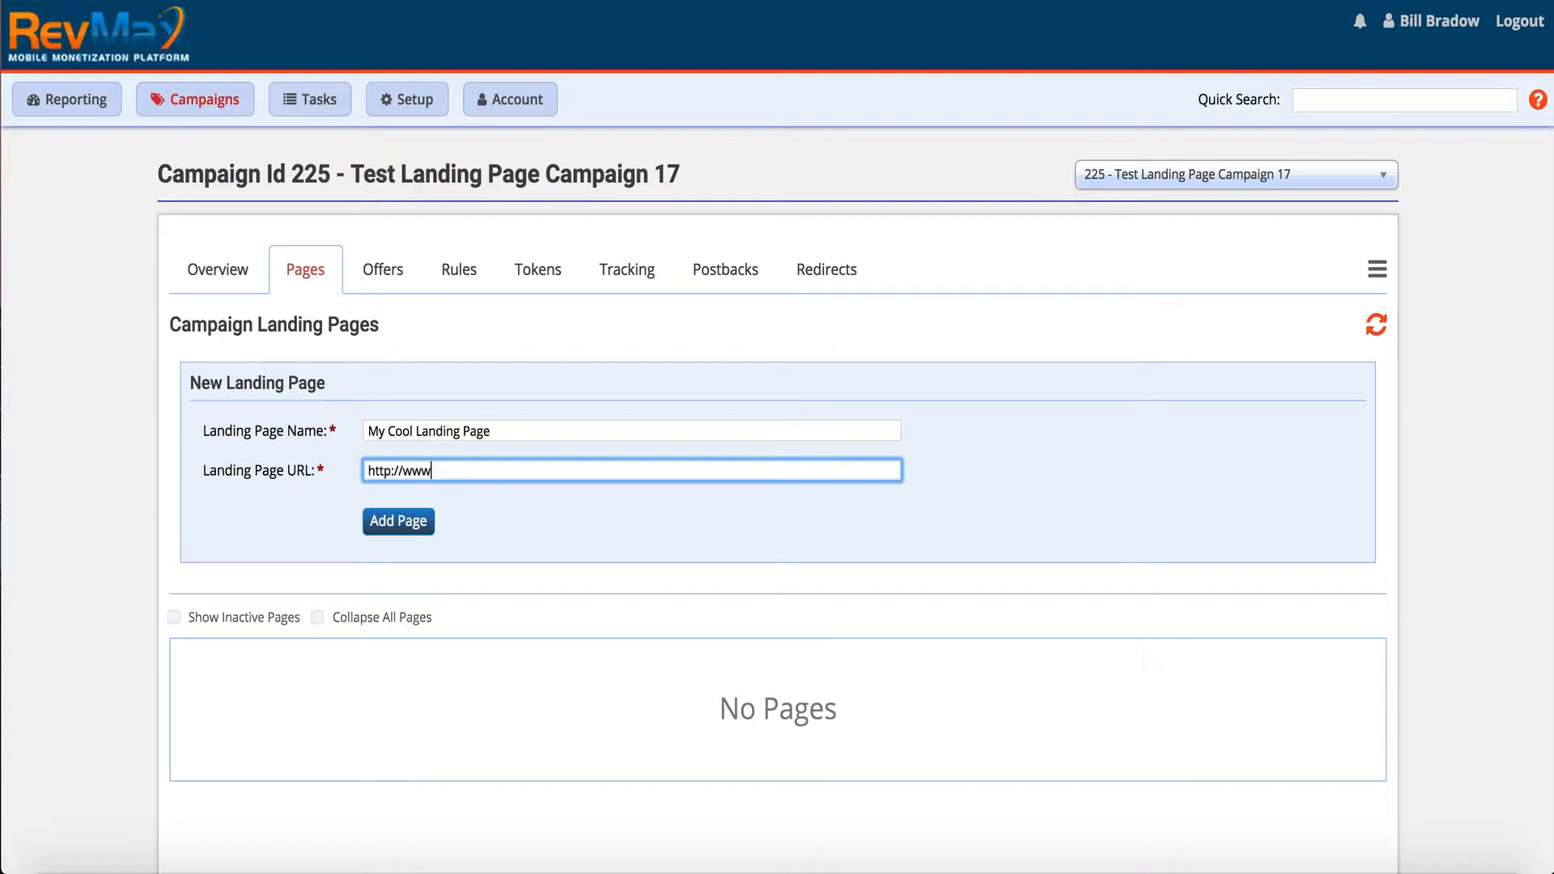
{"action": "type", "text": ".mylandingpagedomain.com/l"}
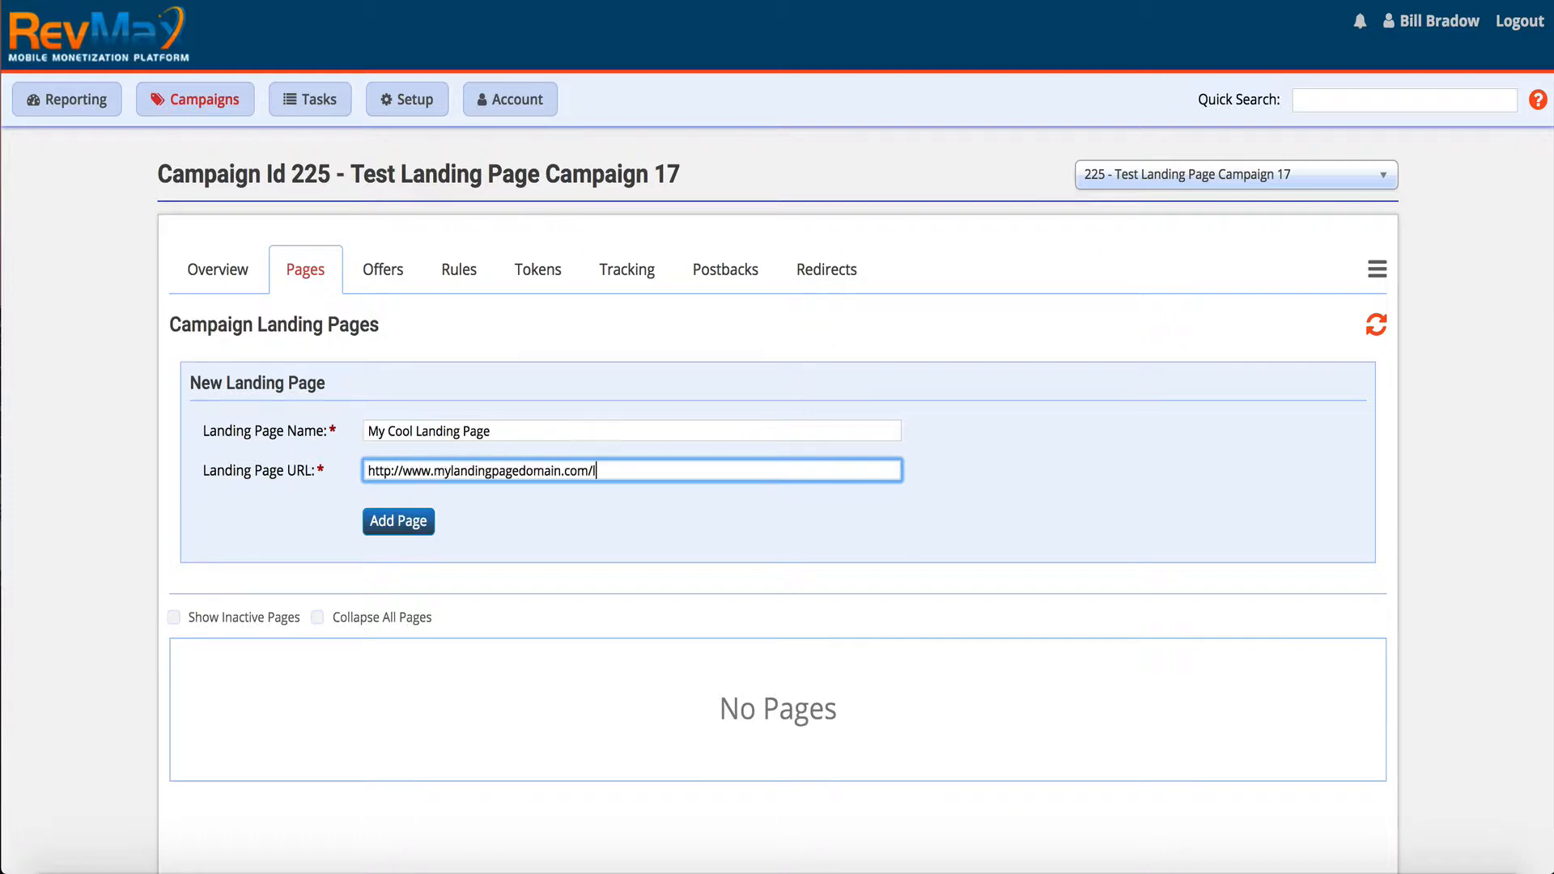
{"action": "type", "text": "ander1.php"}
{"action": "left_click", "coordinate": [418, 524]}
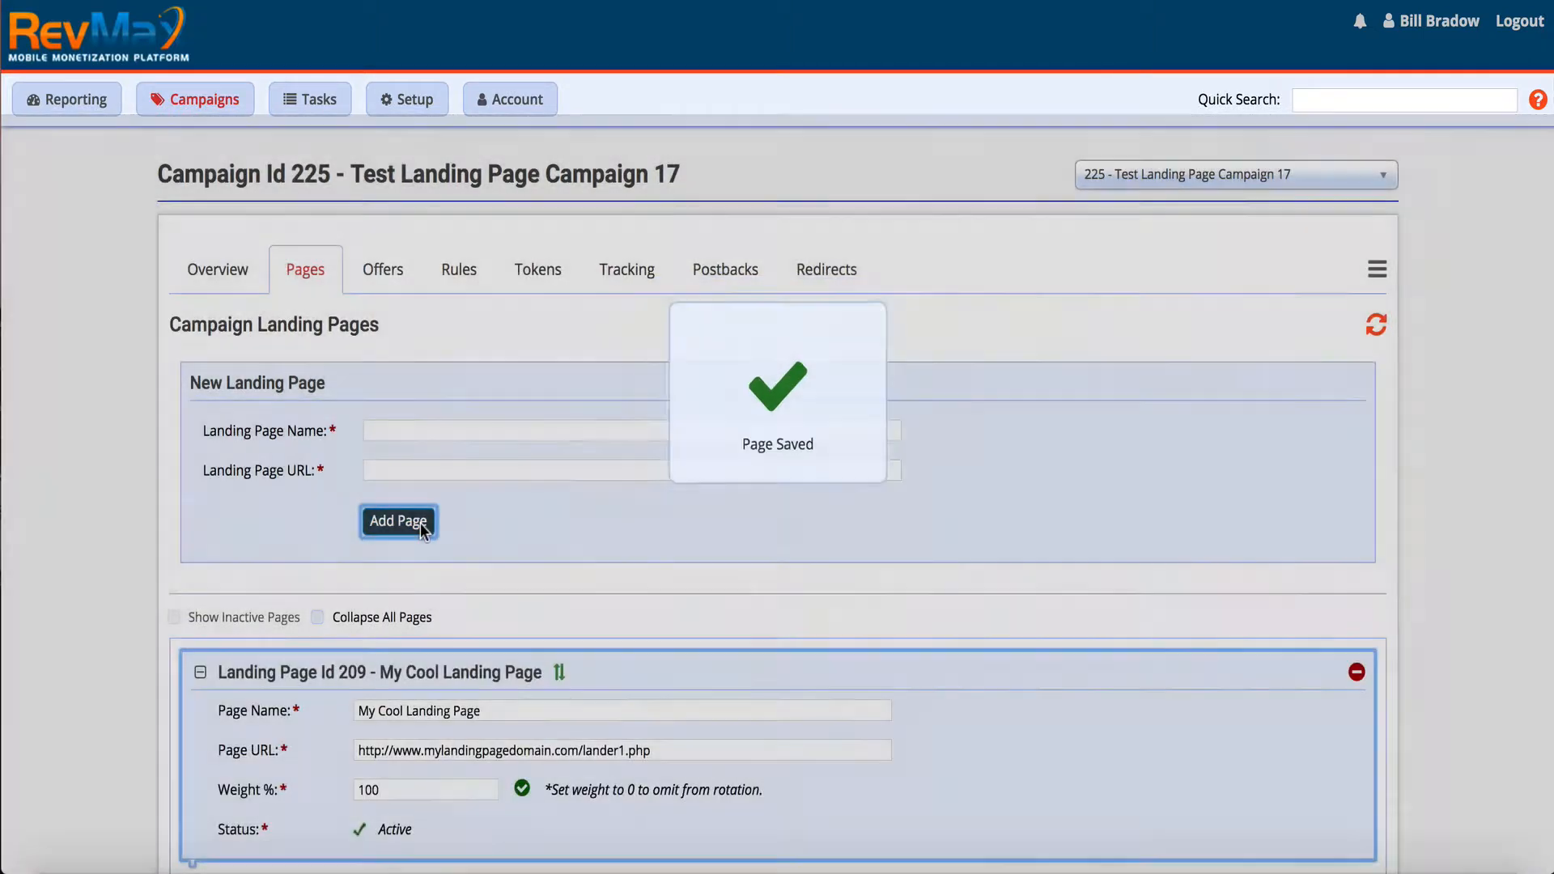
Name a new second landing page "My Cool Landing Page - B", reusing the first page's name.
{"action": "scroll", "coordinate": [409, 576], "scroll_direction": "down", "scroll_amount": 1}
{"action": "scroll", "coordinate": [482, 695], "scroll_direction": "down", "scroll_amount": 1}
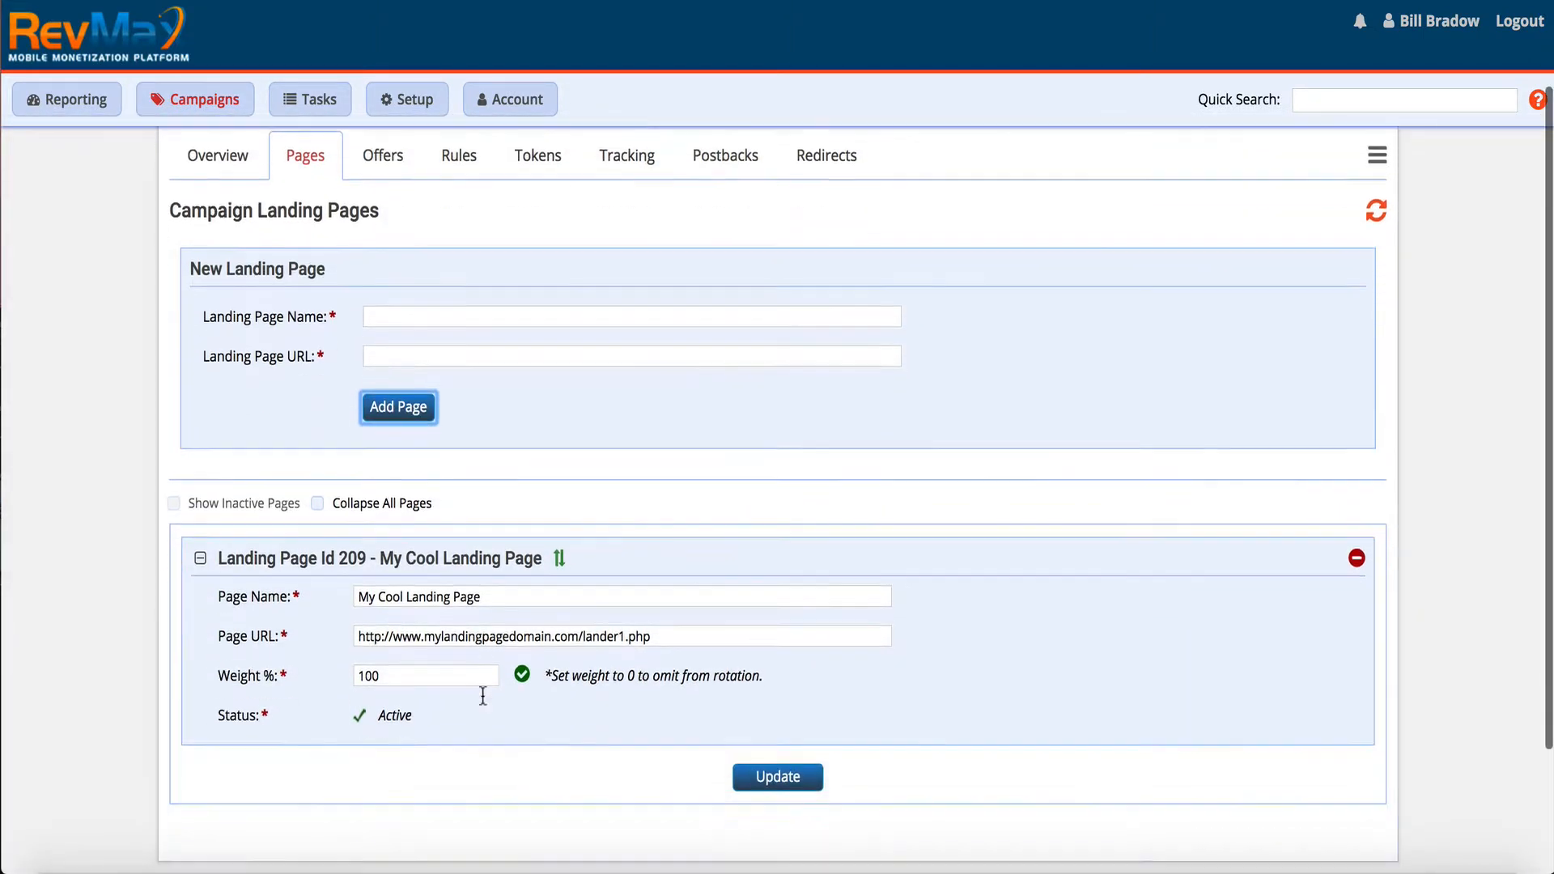
{"action": "scroll", "coordinate": [483, 694], "scroll_direction": "up", "scroll_amount": 1}
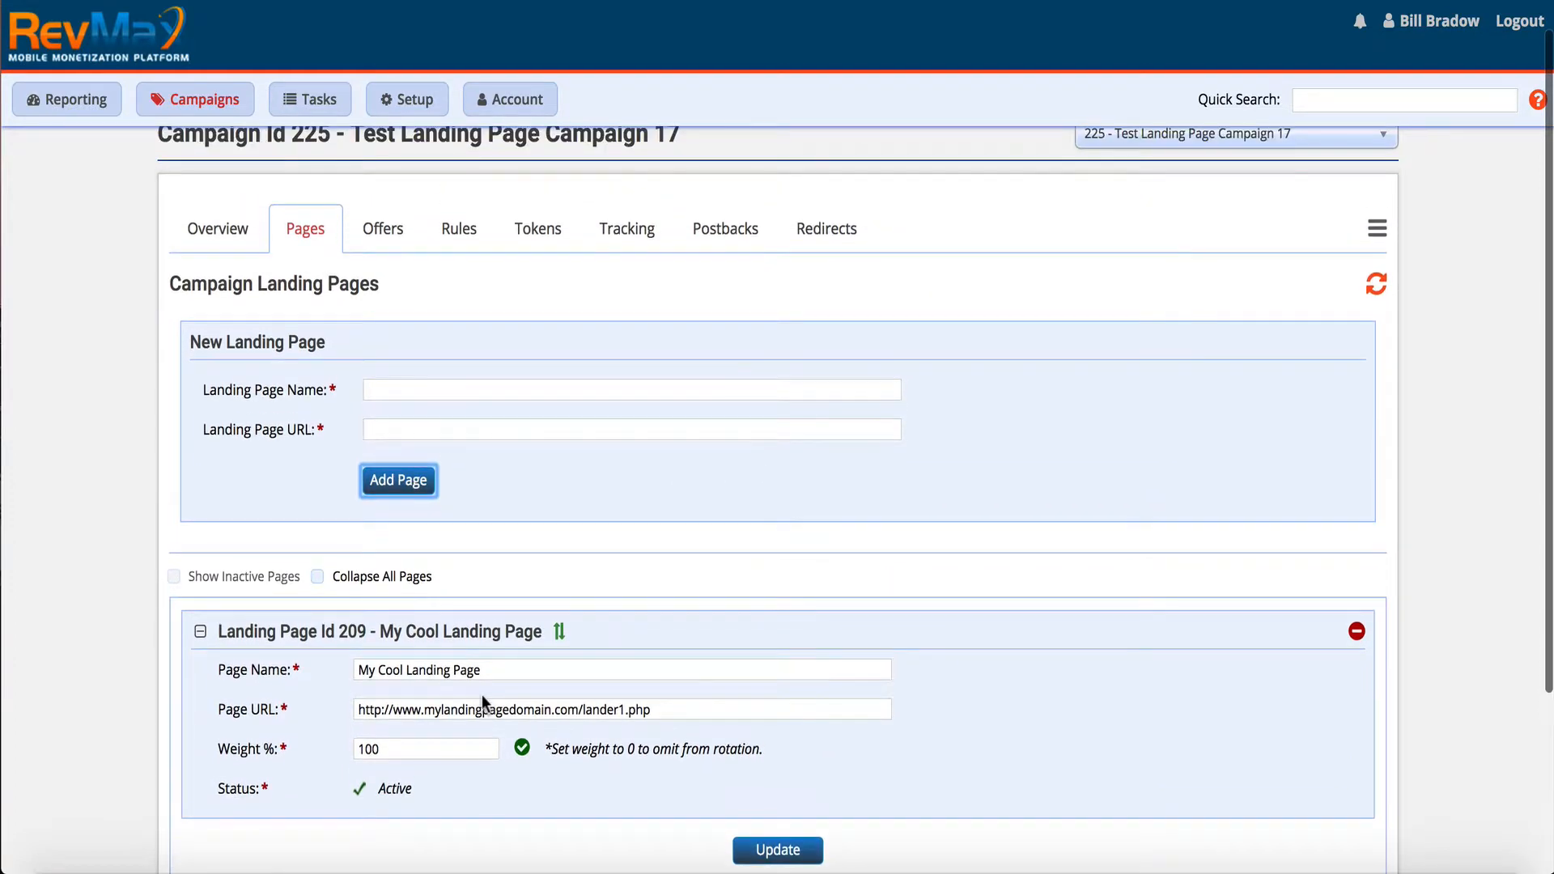
{"action": "left_click", "coordinate": [402, 388]}
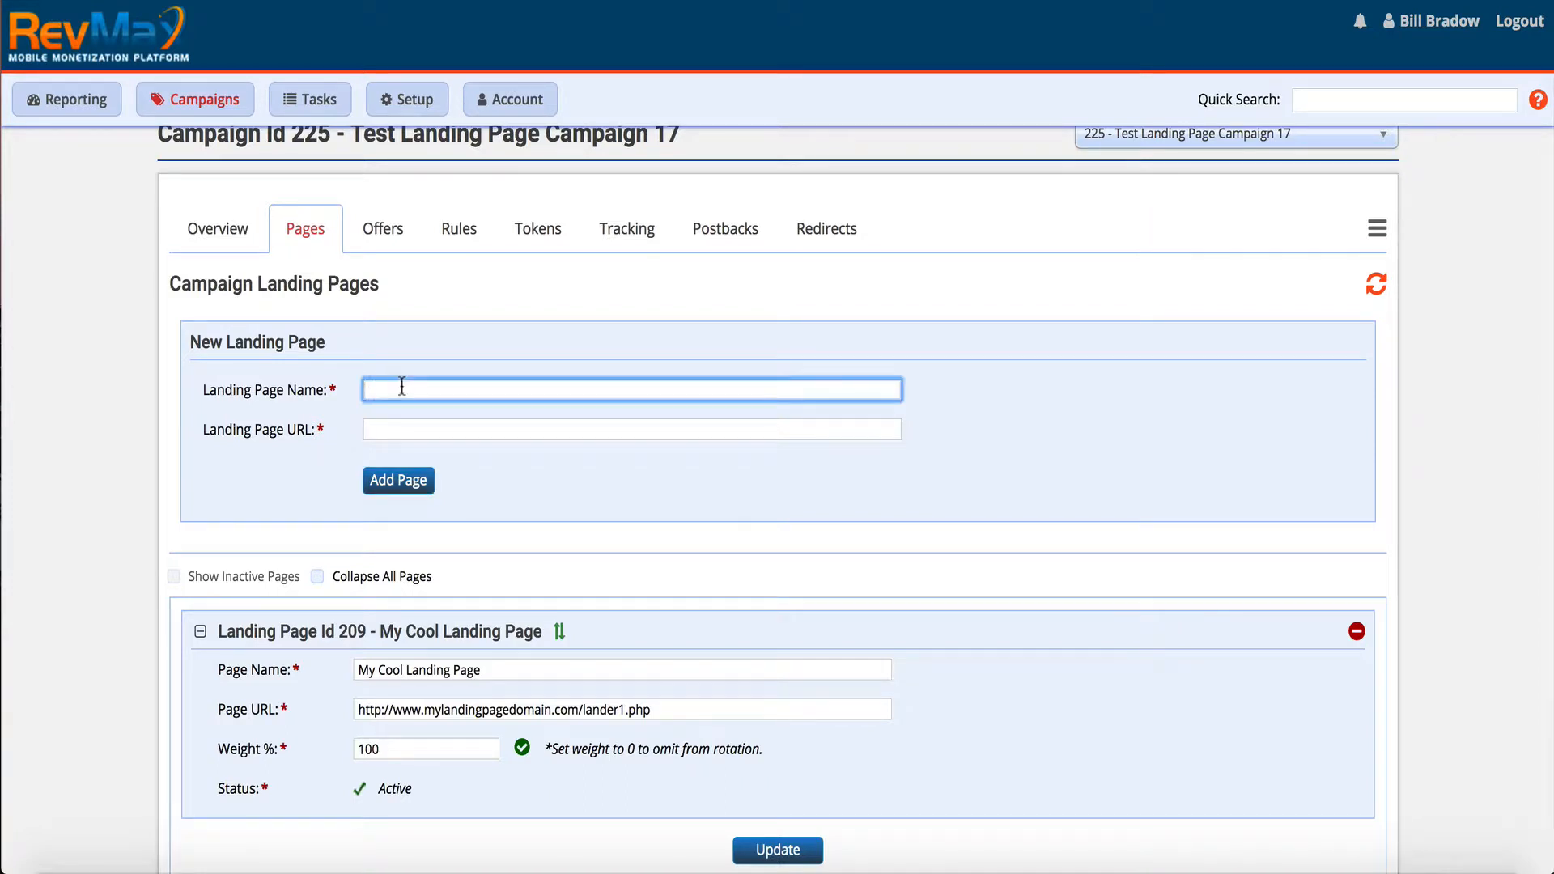
{"action": "left_click_drag", "start_coordinate": [509, 670], "coordinate": [340, 674]}
{"action": "key", "text": "ctrl+c"}
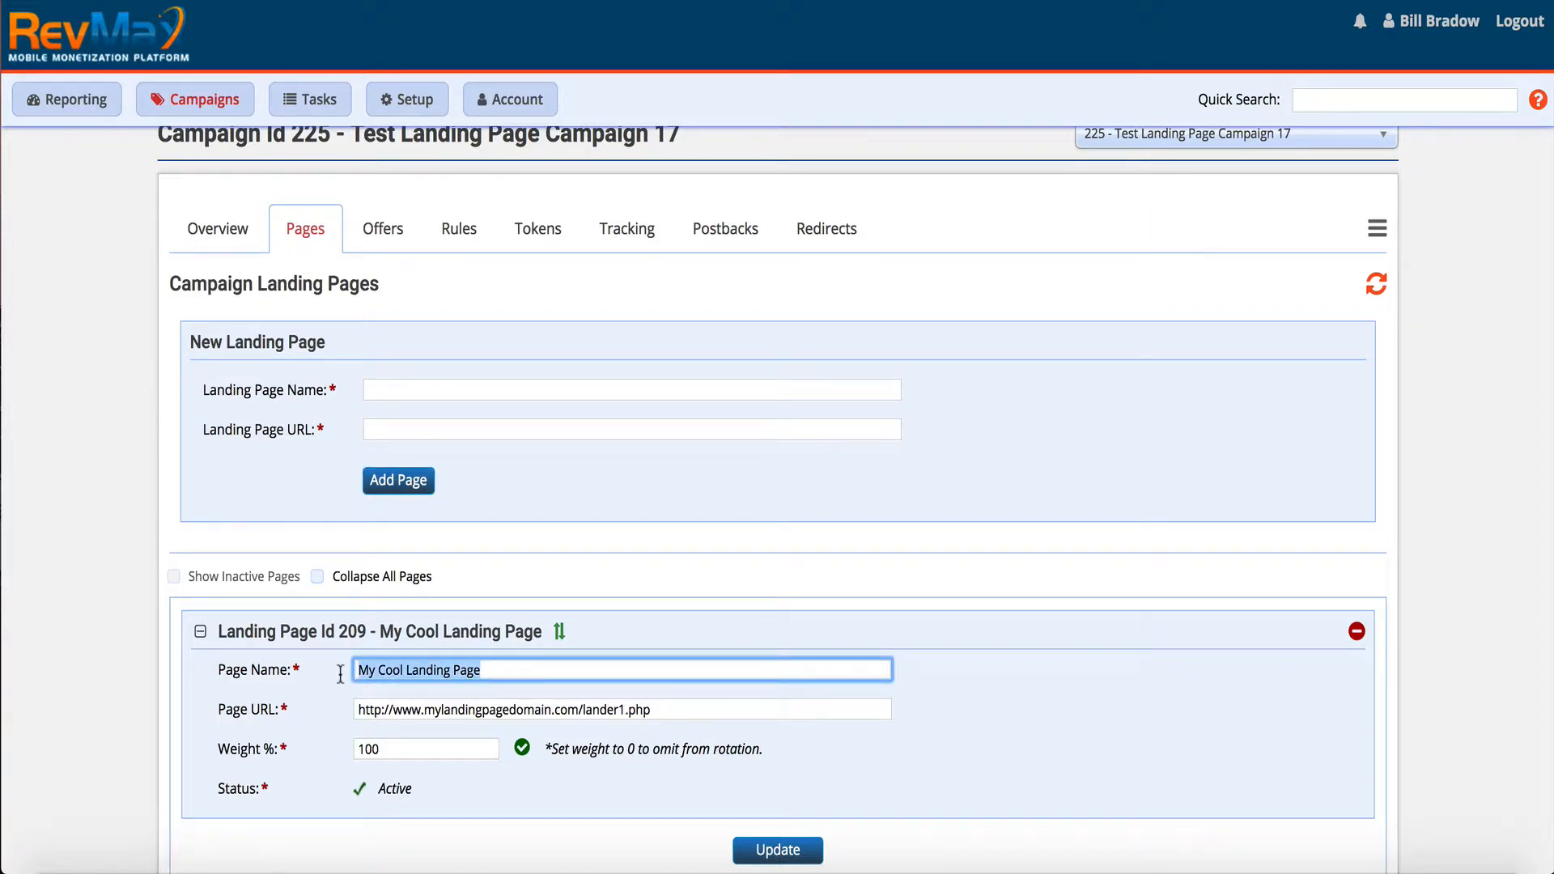
{"action": "left_click", "coordinate": [437, 383]}
{"action": "key", "text": "ctrl+v"}
{"action": "type", "text": "- B"}
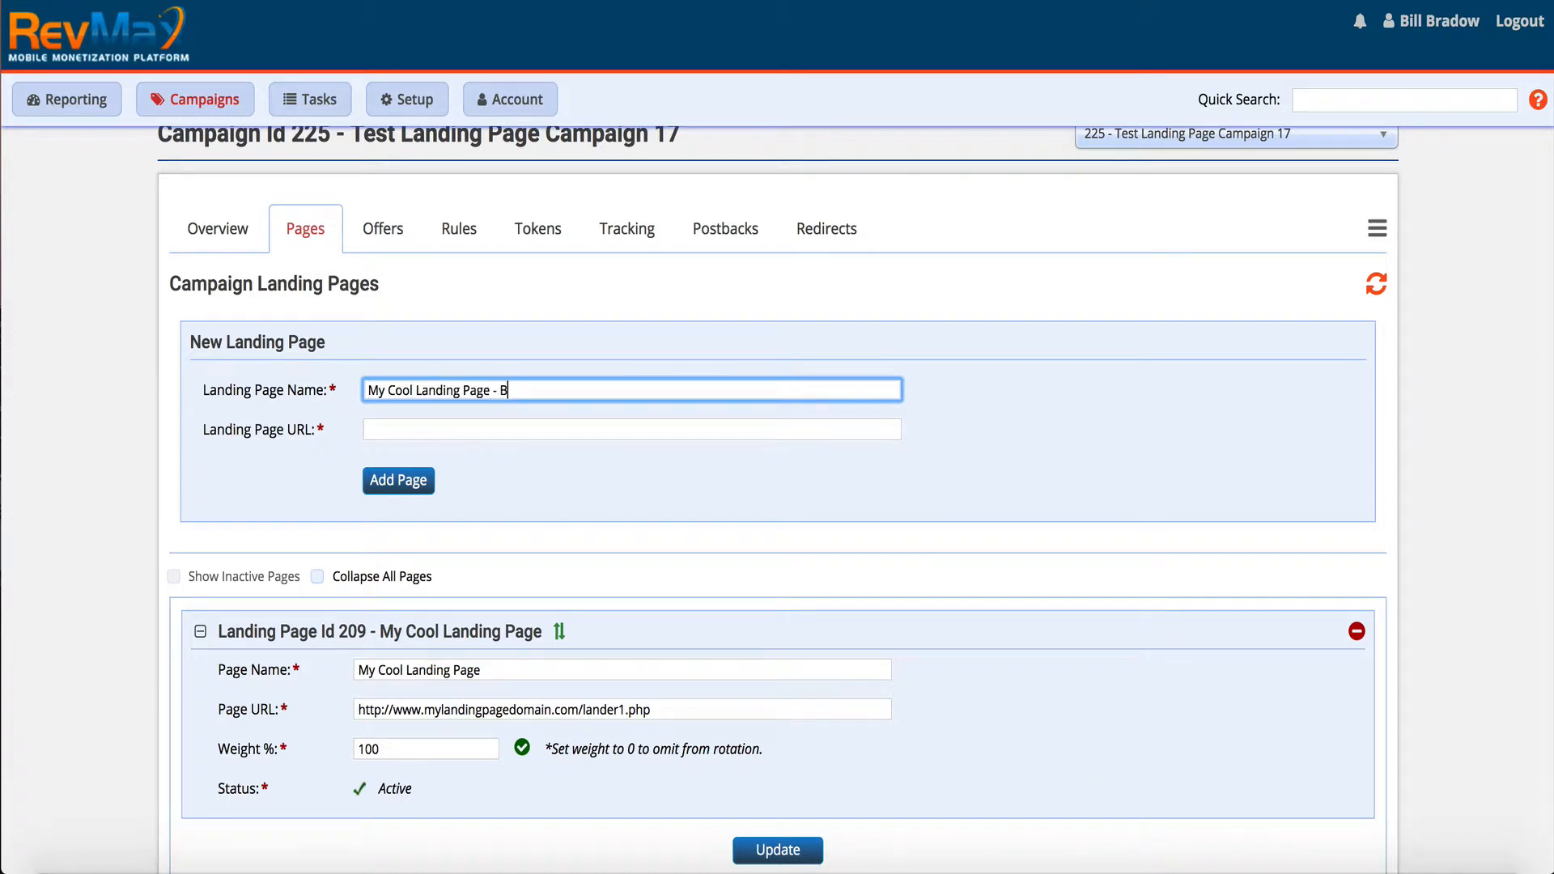
{"action": "left_click", "coordinate": [723, 710]}
{"action": "left_click", "coordinate": [490, 429]}
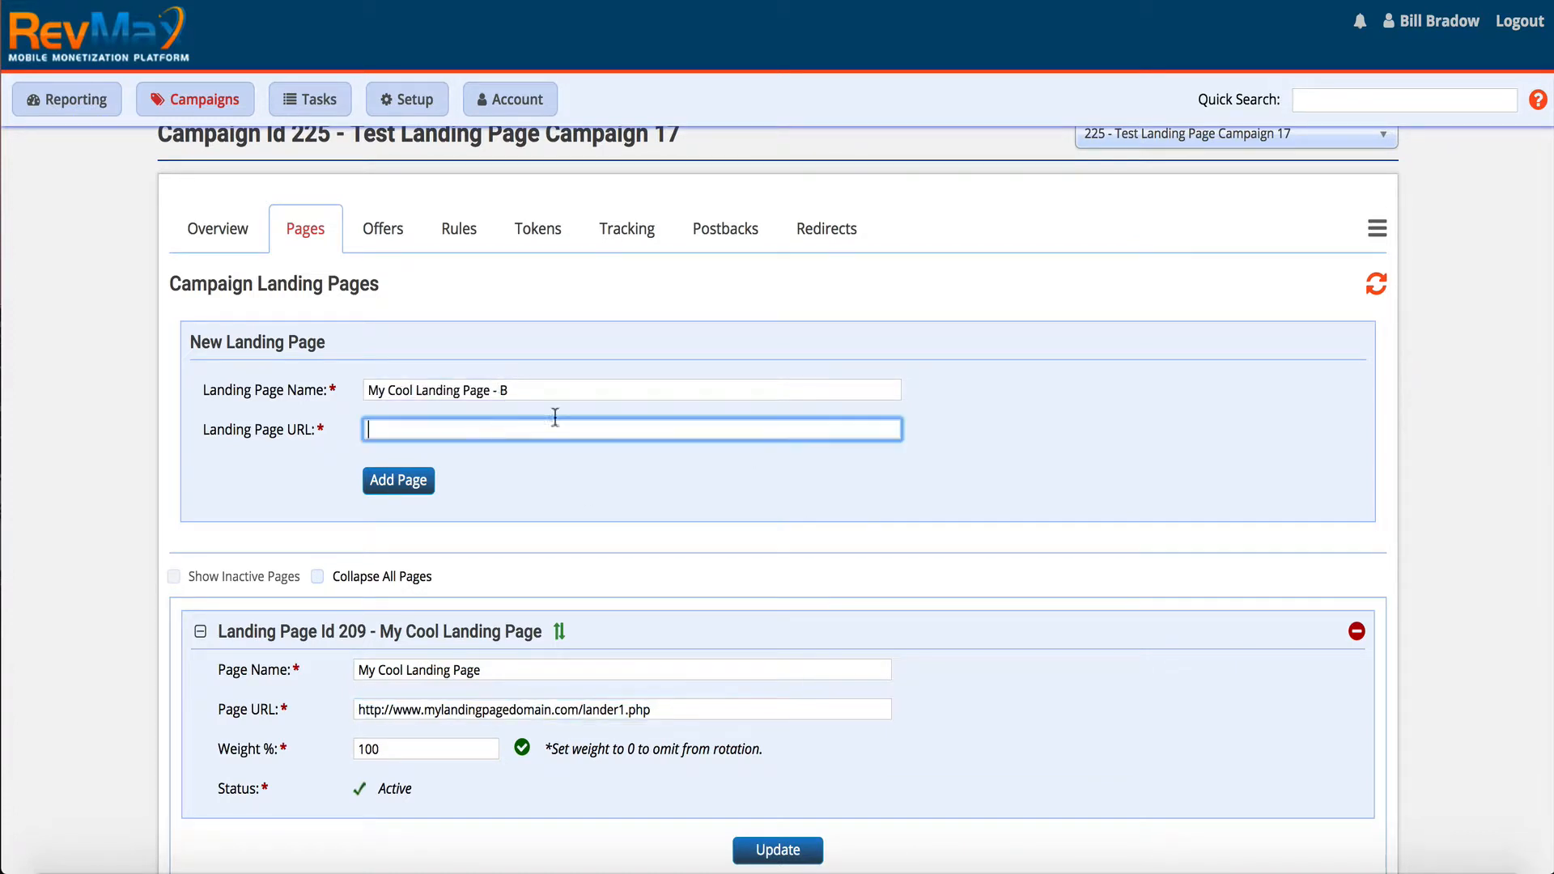
{"action": "key", "text": "ctrl+v"}
{"action": "left_click_drag", "start_coordinate": [668, 711], "coordinate": [352, 706]}
{"action": "key", "text": "ctrl+c"}
{"action": "triple_click", "coordinate": [491, 429]}
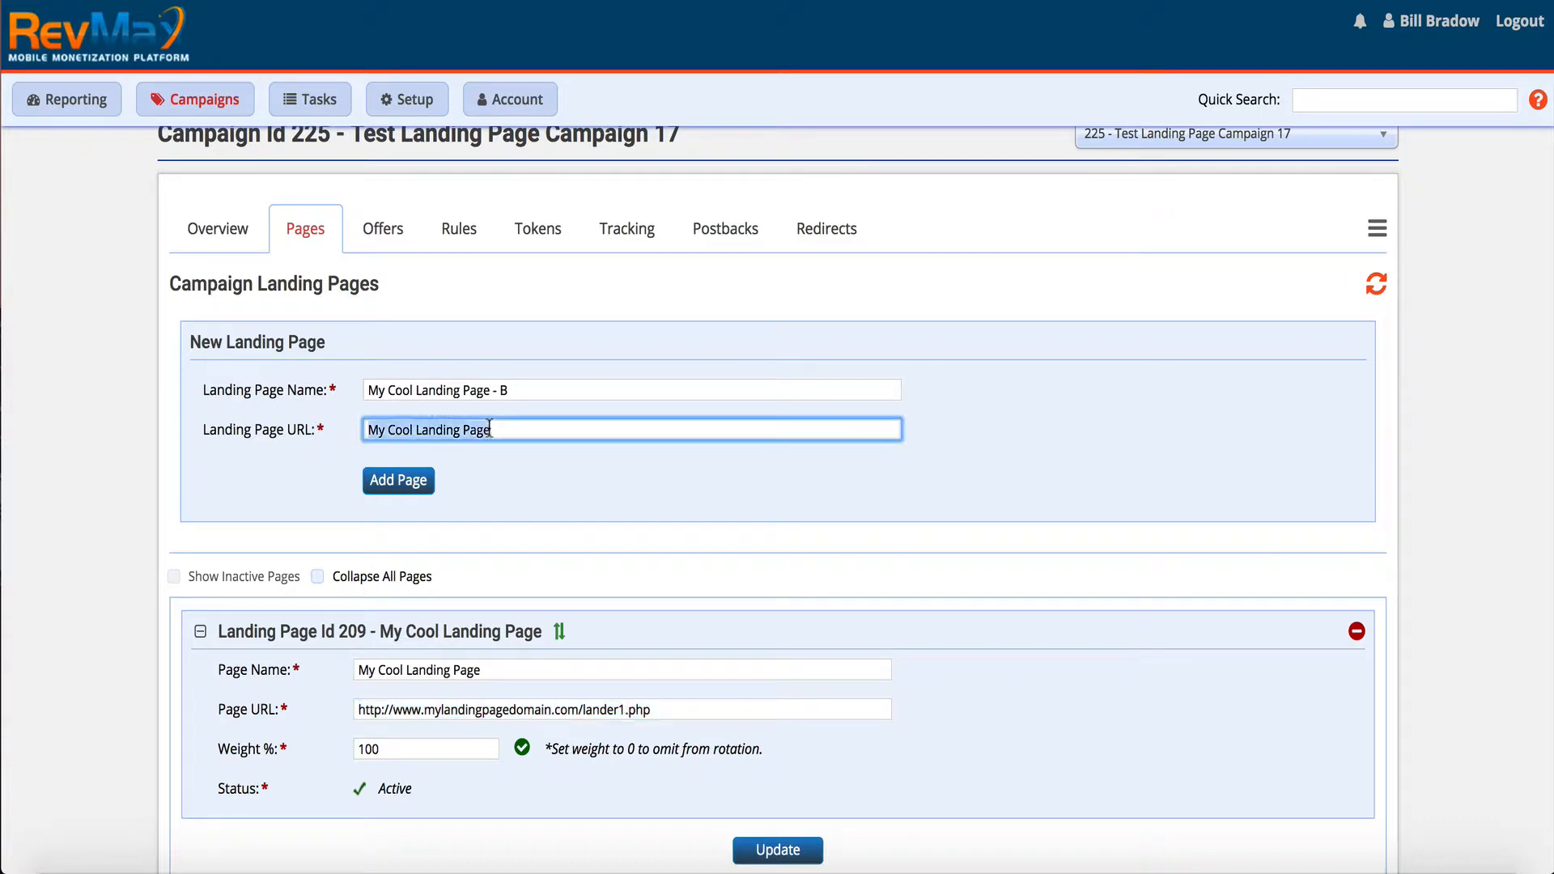
{"action": "key", "text": "ctrl+v"}
{"action": "left_click", "coordinate": [631, 431]}
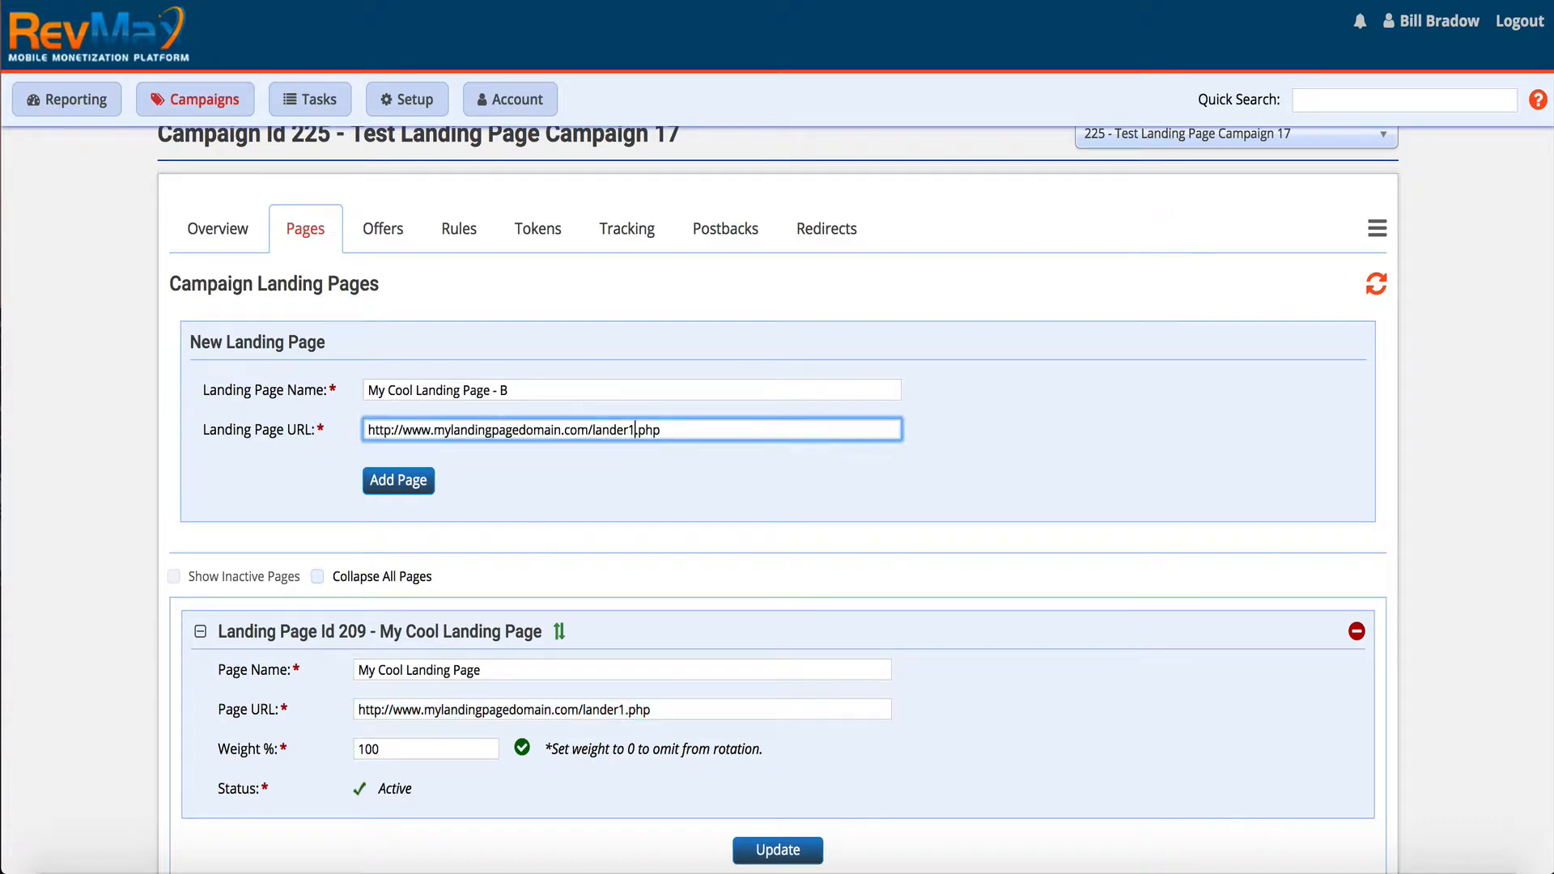
{"action": "type", "text": "2"}
{"action": "key", "text": "Left"}
{"action": "key", "text": "BackSpace"}
{"action": "left_click", "coordinate": [387, 488]}
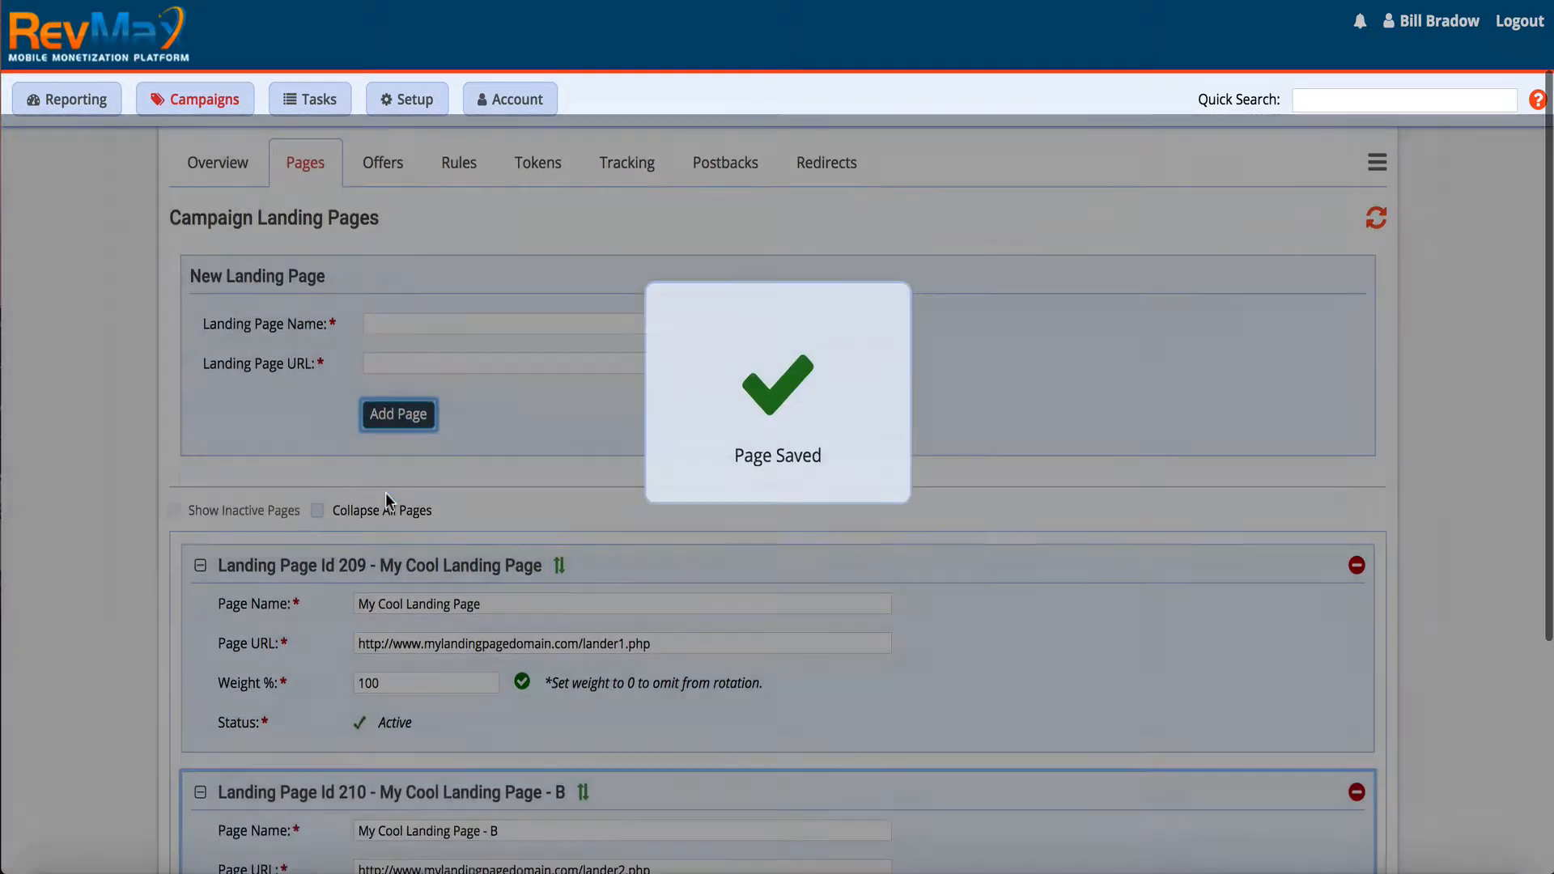
Set the rotation weight of both landing pages to 50% each and save the update.
{"action": "scroll", "coordinate": [385, 492], "scroll_direction": "down", "scroll_amount": 4}
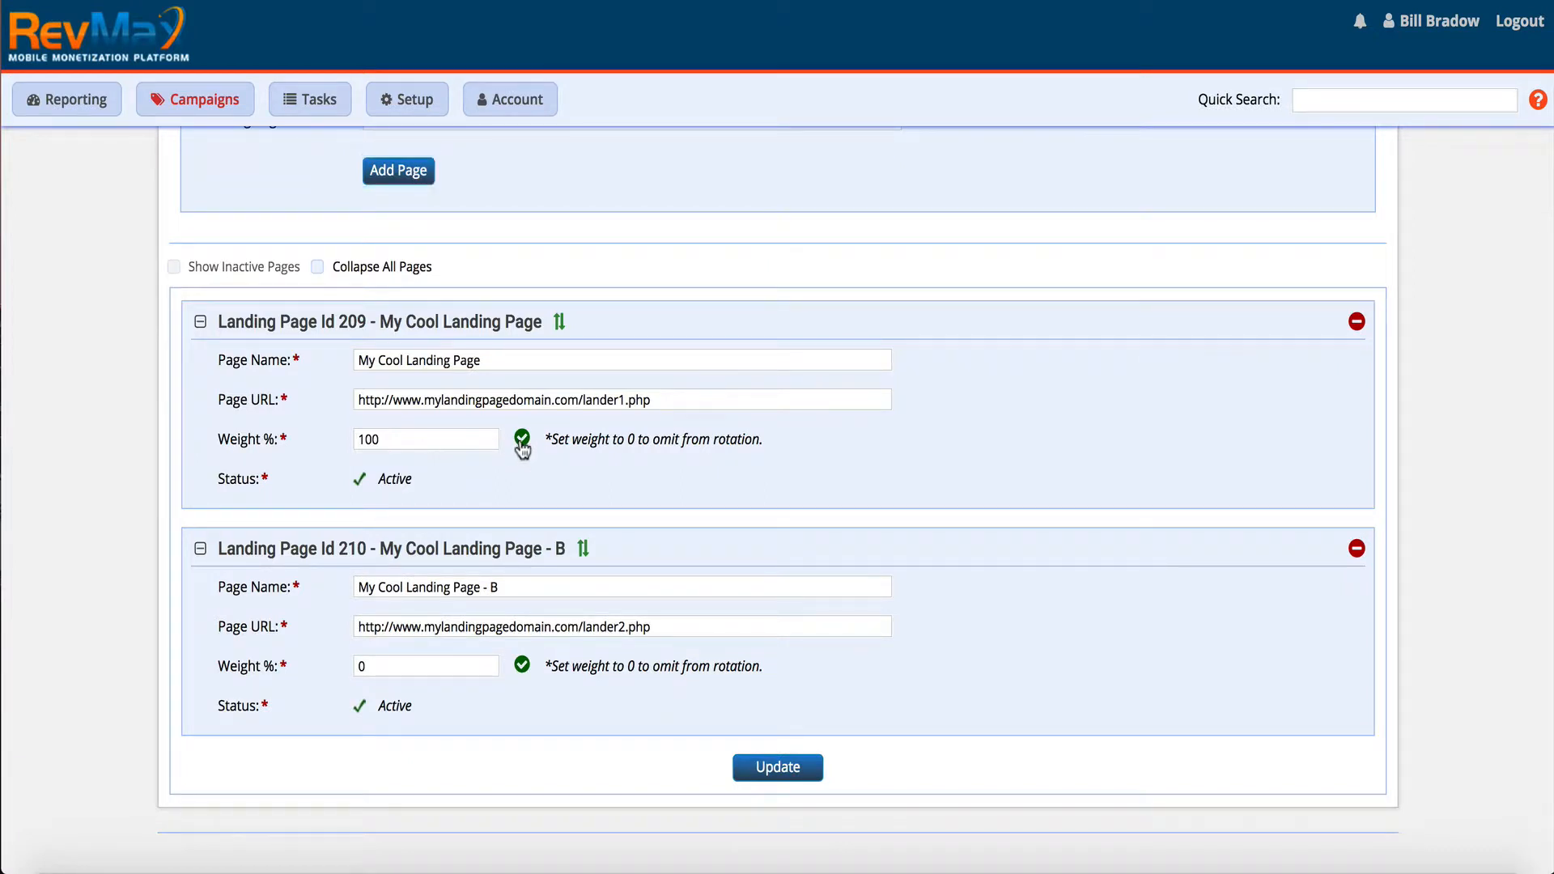
{"action": "double_click", "coordinate": [491, 440]}
{"action": "type", "text": "50"}
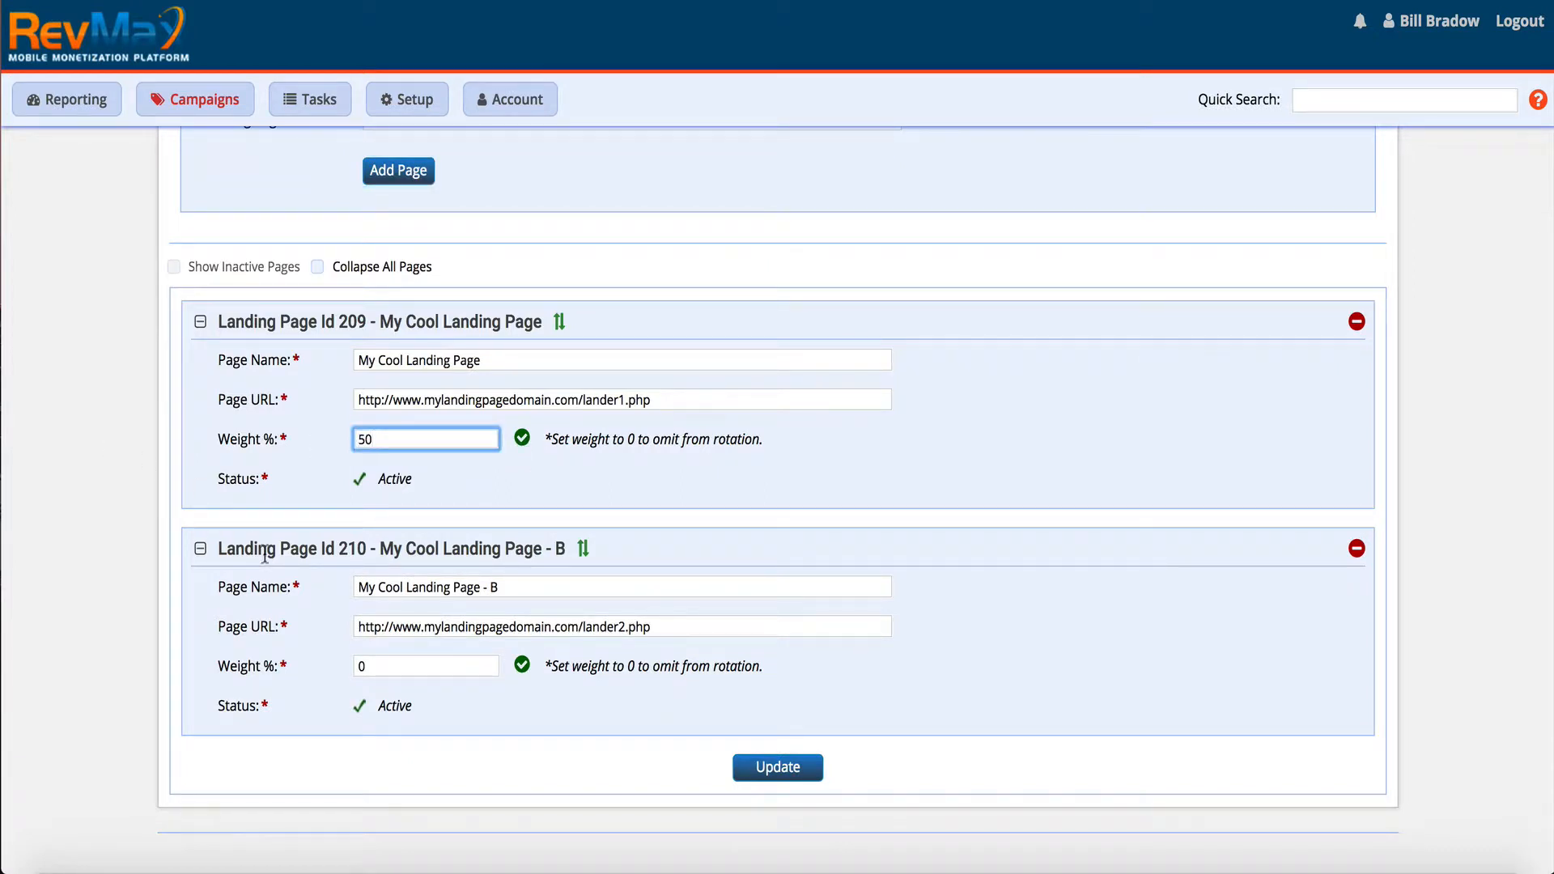
{"action": "left_click", "coordinate": [358, 665]}
{"action": "type", "text": "5"}
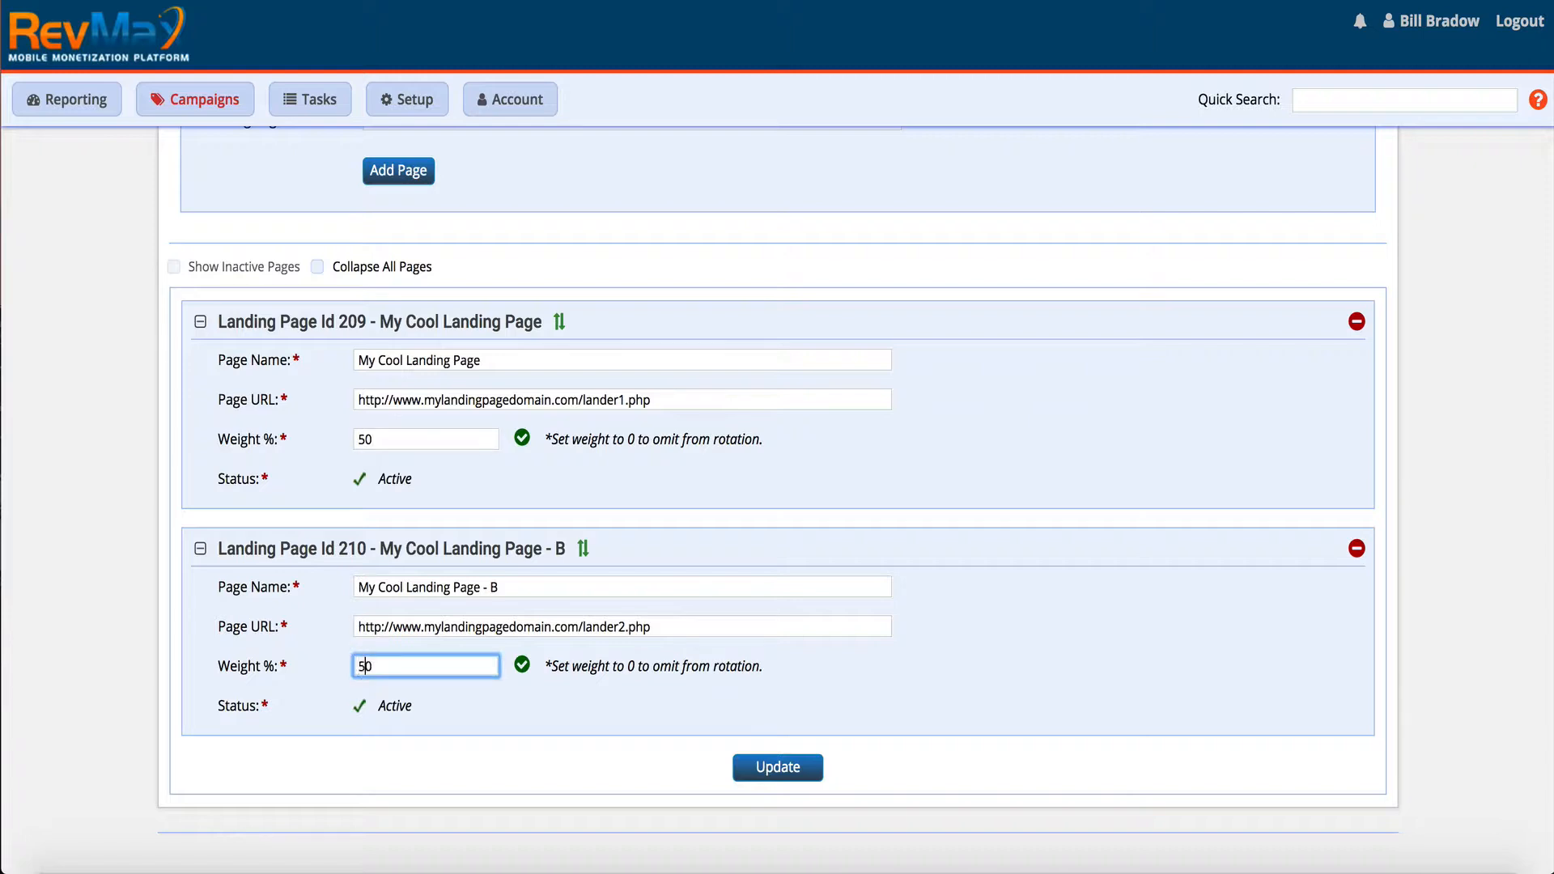
{"action": "left_click", "coordinate": [790, 775]}
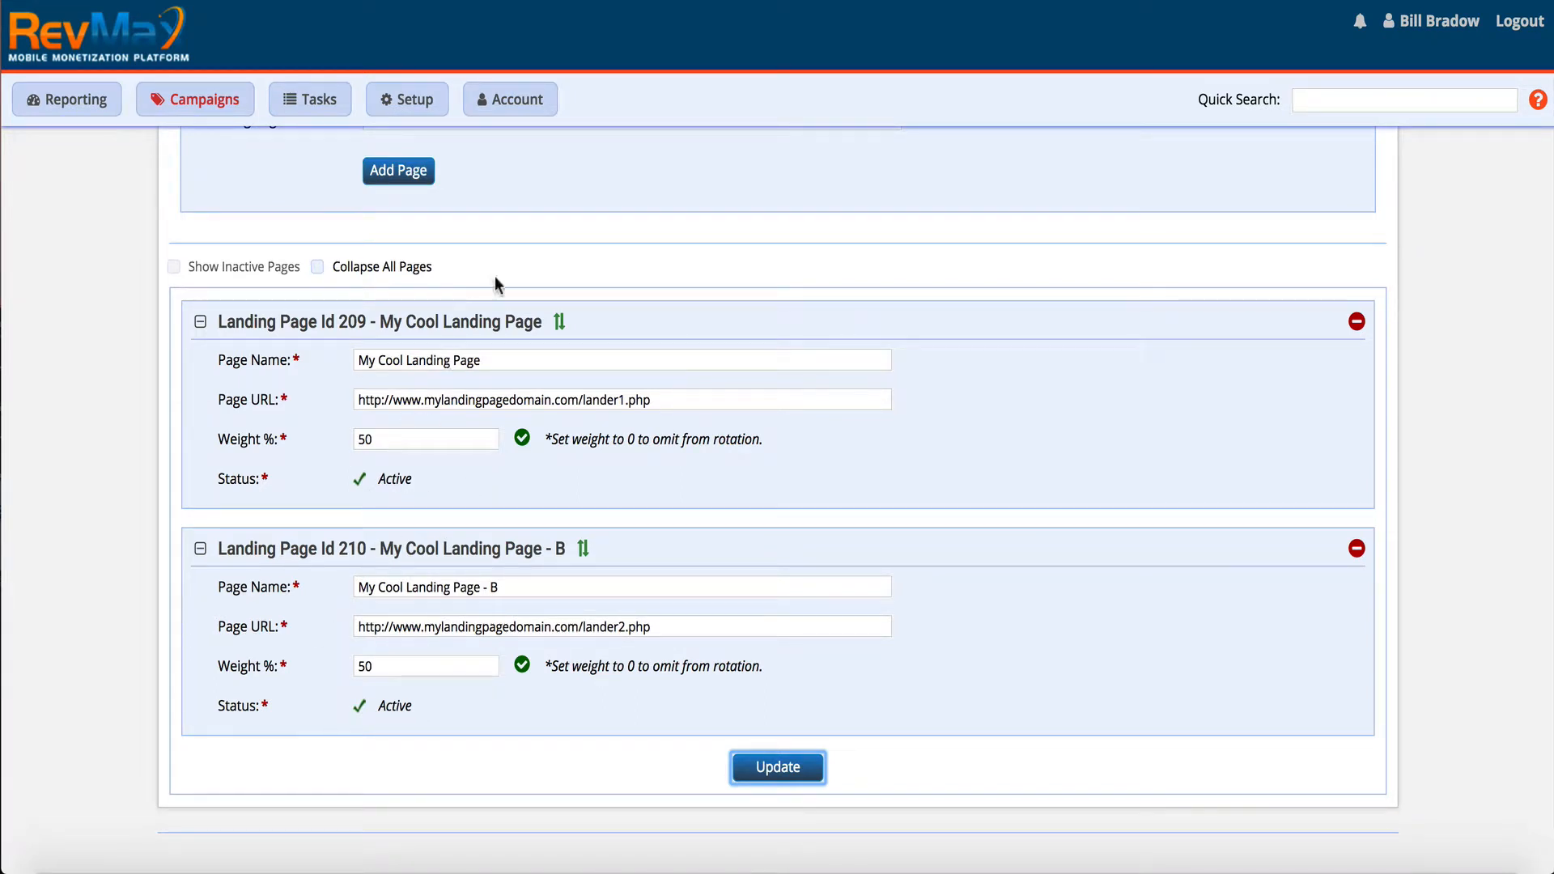
{"action": "left_click", "coordinate": [619, 392]}
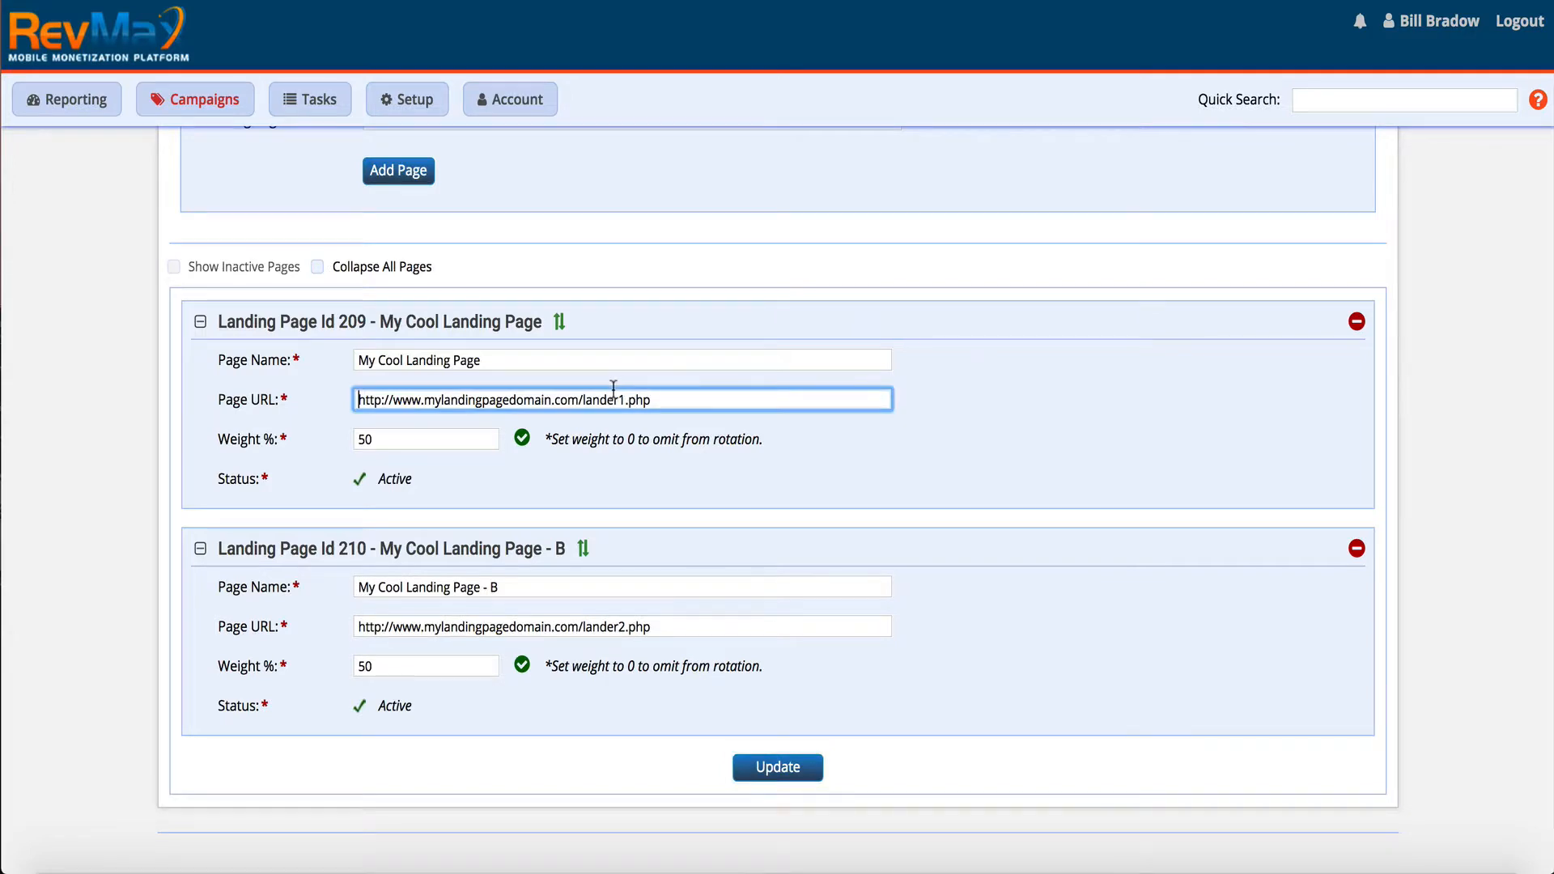
{"action": "left_click", "coordinate": [592, 627]}
{"action": "left_click_drag", "start_coordinate": [592, 627], "coordinate": [553, 628]}
{"action": "scroll", "coordinate": [550, 633], "scroll_direction": "up", "scroll_amount": 2}
{"action": "scroll", "coordinate": [551, 633], "scroll_direction": "down", "scroll_amount": 3}
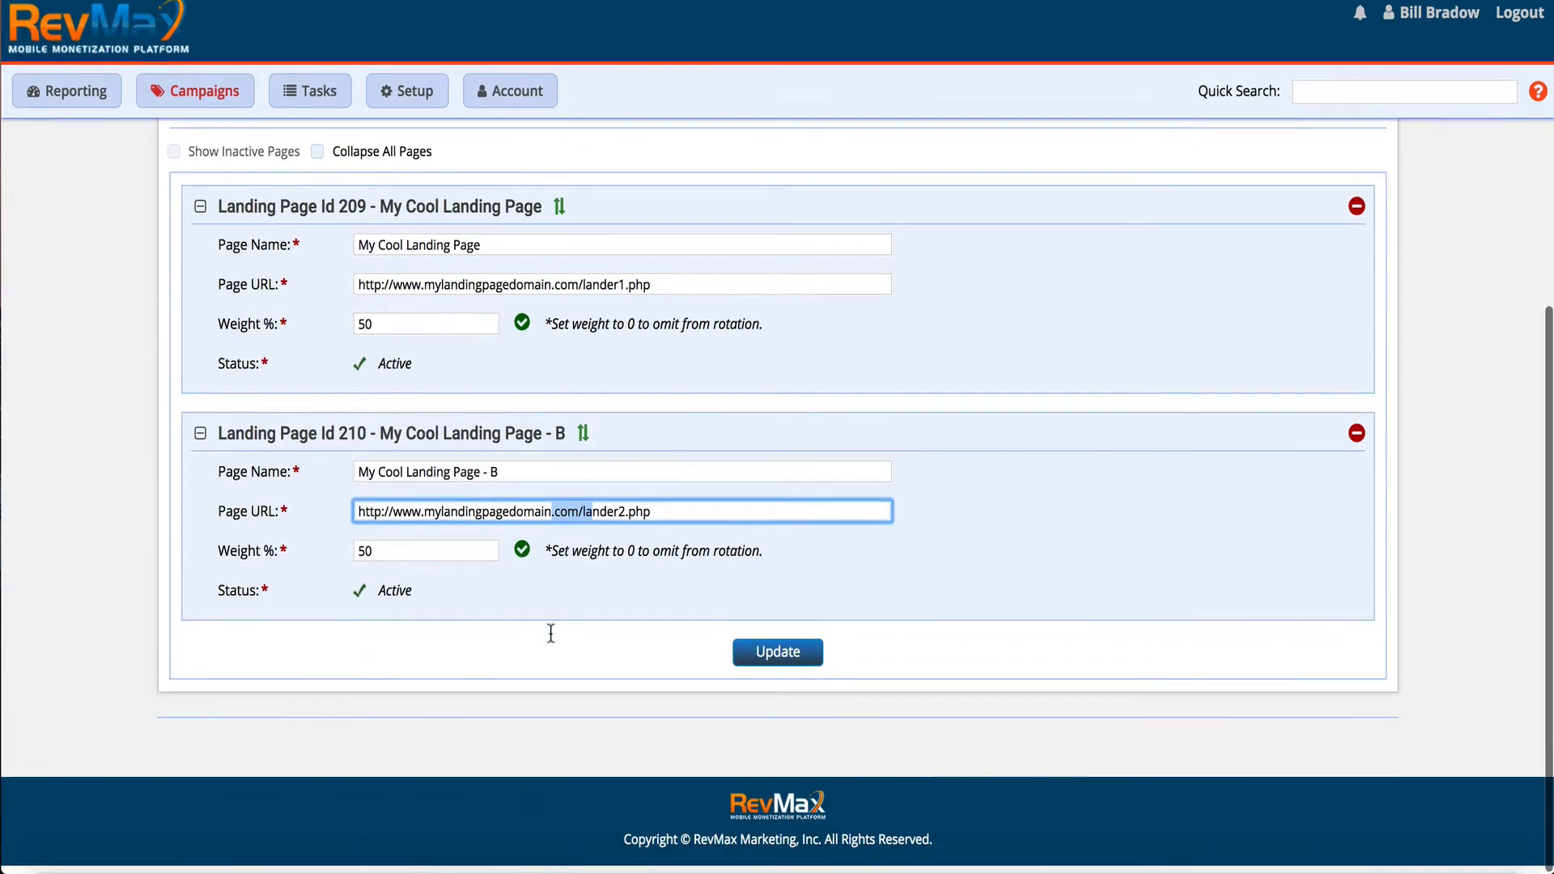
{"action": "scroll", "coordinate": [548, 631], "scroll_direction": "up", "scroll_amount": 6}
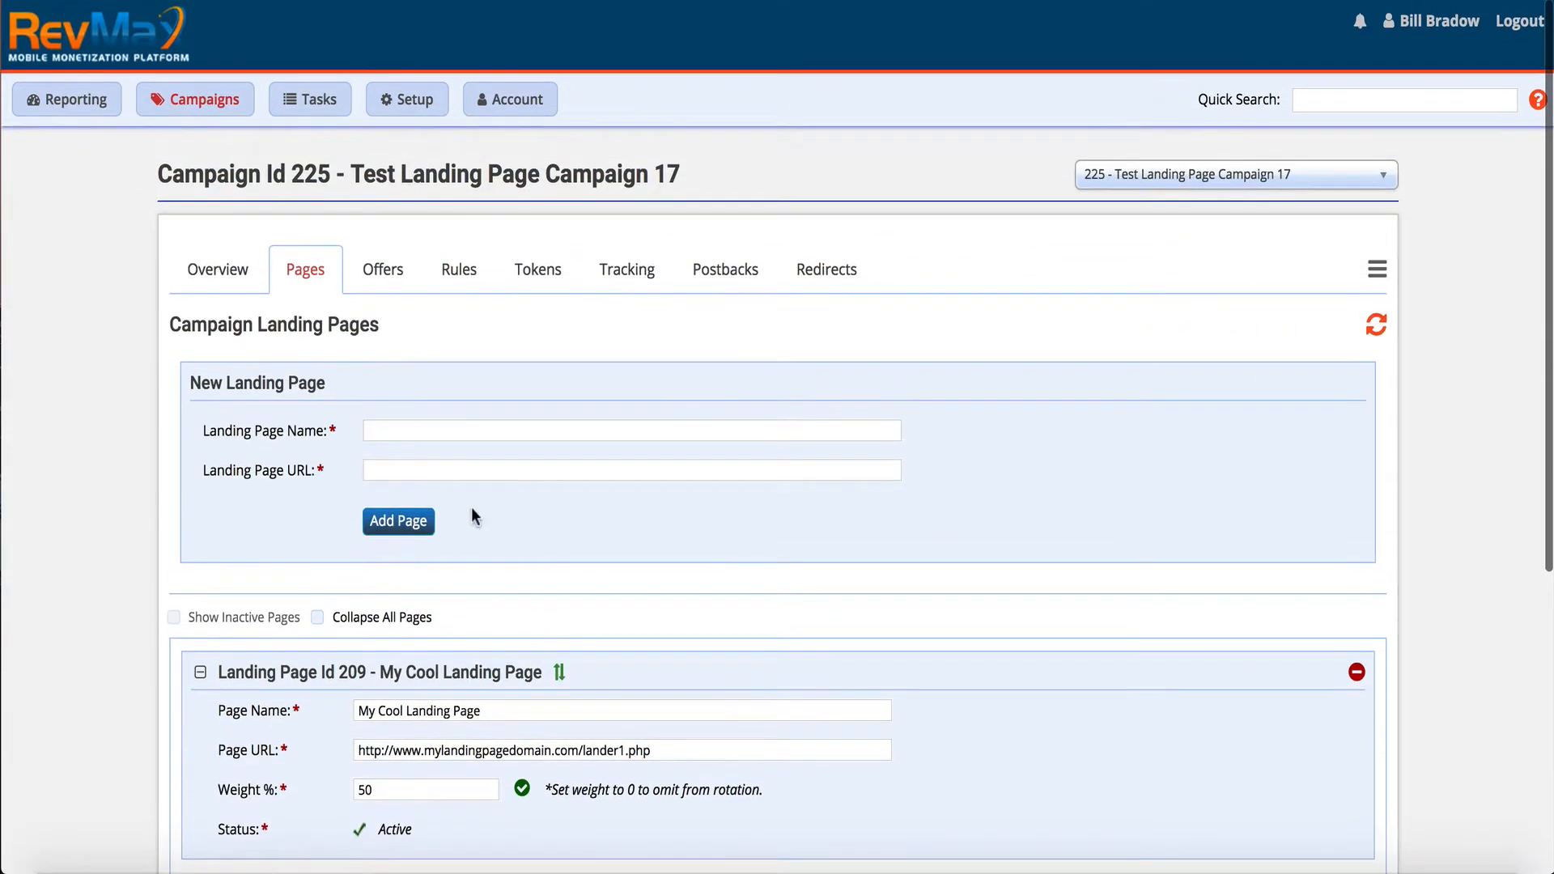
Start a new offer for the campaign and name it "Skin Care Offer Here".
{"action": "left_click", "coordinate": [382, 272]}
{"action": "scroll", "coordinate": [388, 275], "scroll_direction": "down", "scroll_amount": 2}
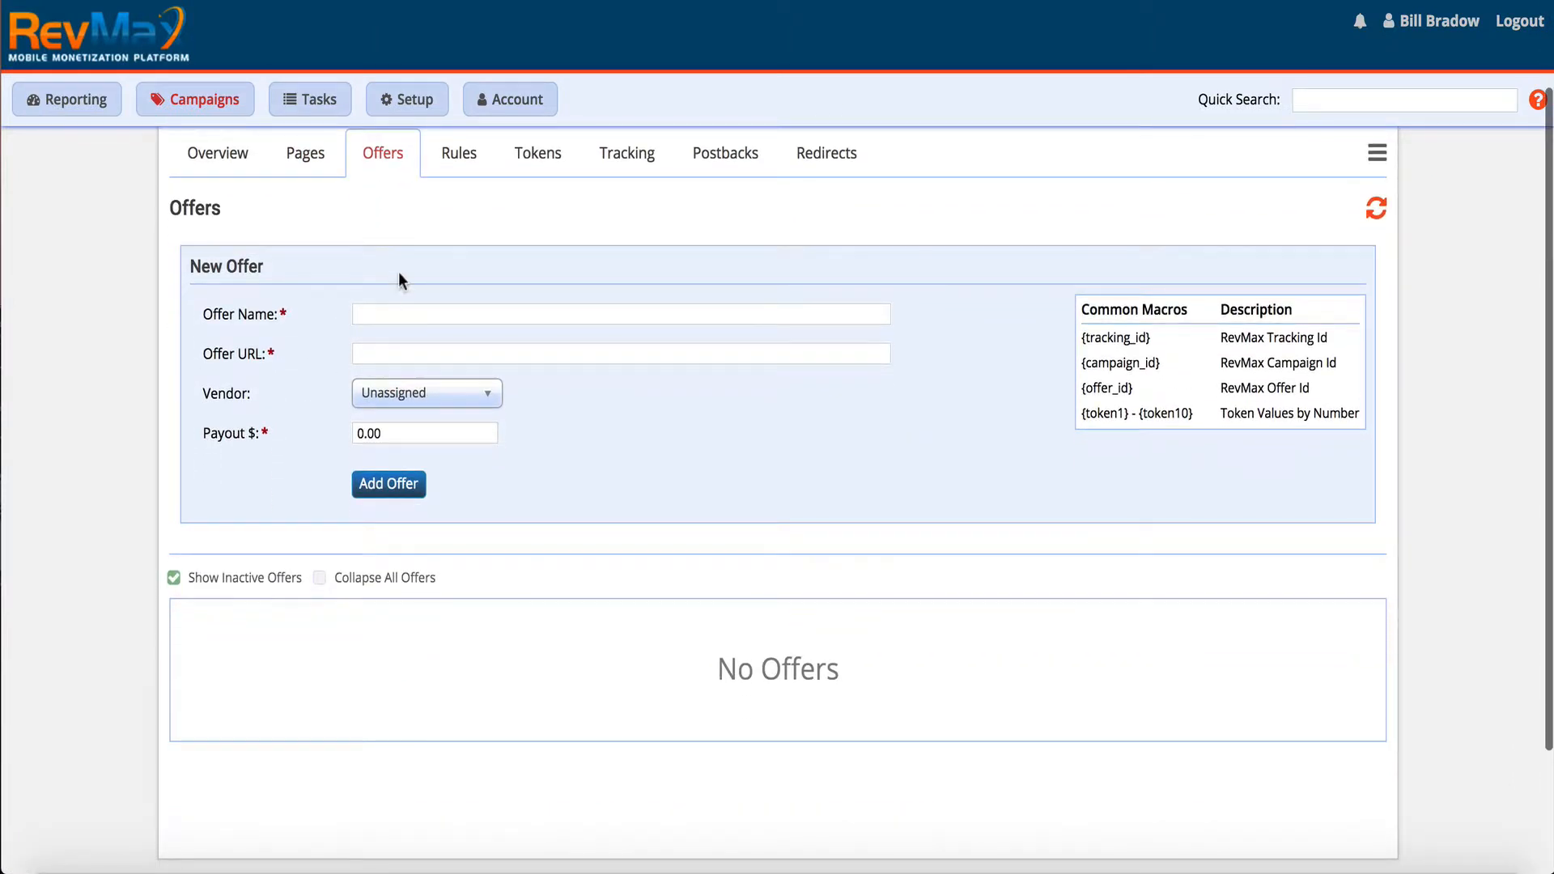
{"action": "left_click", "coordinate": [385, 402]}
{"action": "left_click", "coordinate": [647, 473]}
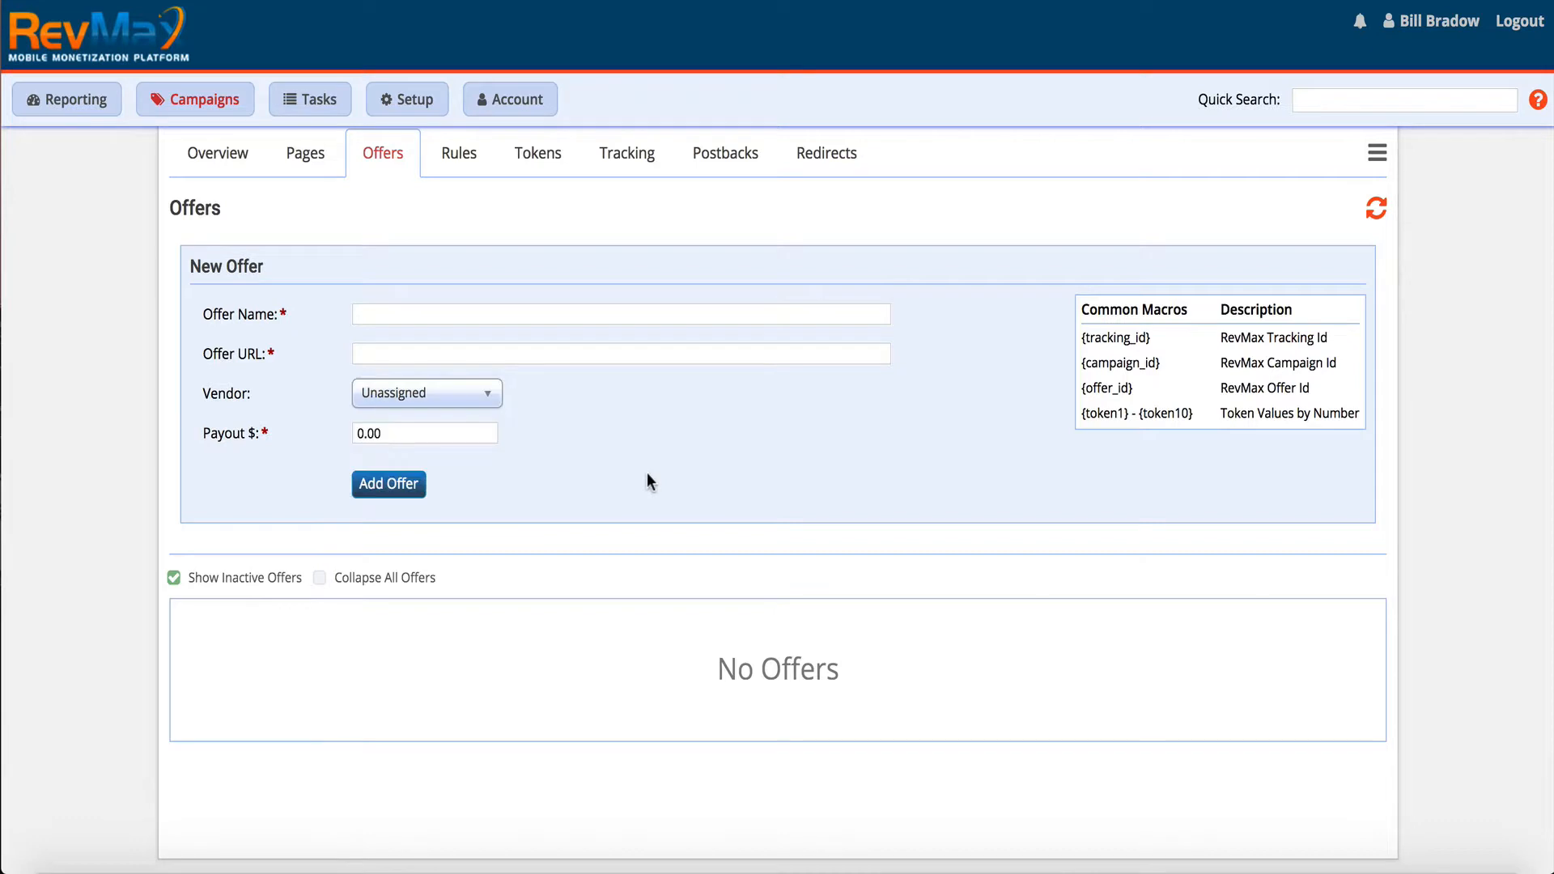
{"action": "left_click", "coordinate": [652, 315]}
{"action": "scroll", "coordinate": [556, 316], "scroll_direction": "up", "scroll_amount": 1}
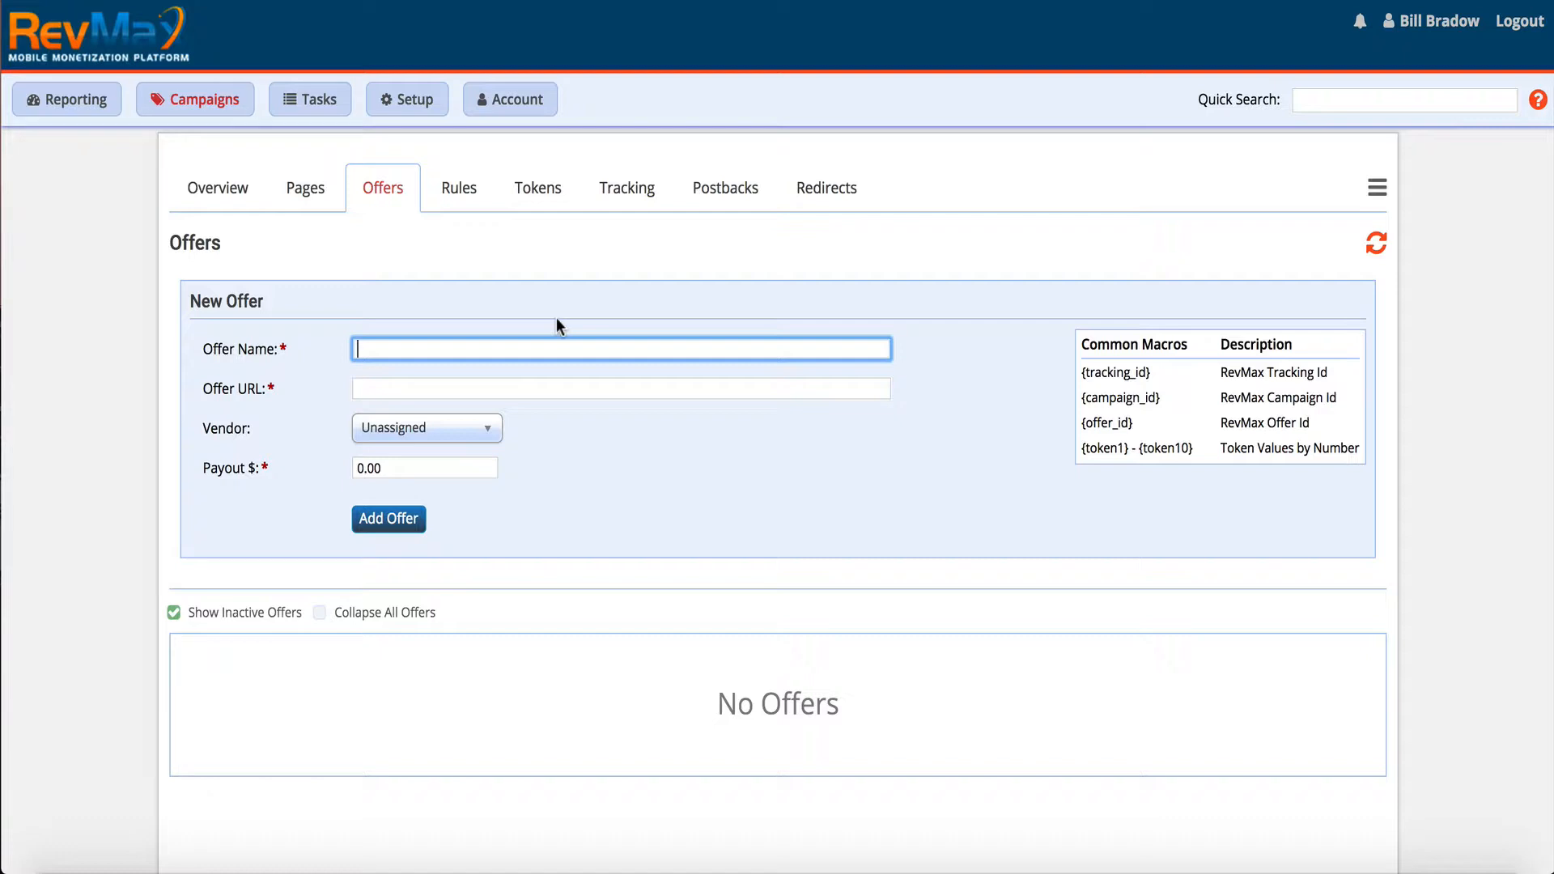
{"action": "type", "text": "Skin Care Offer Here"}
{"action": "key", "text": "Tab"}
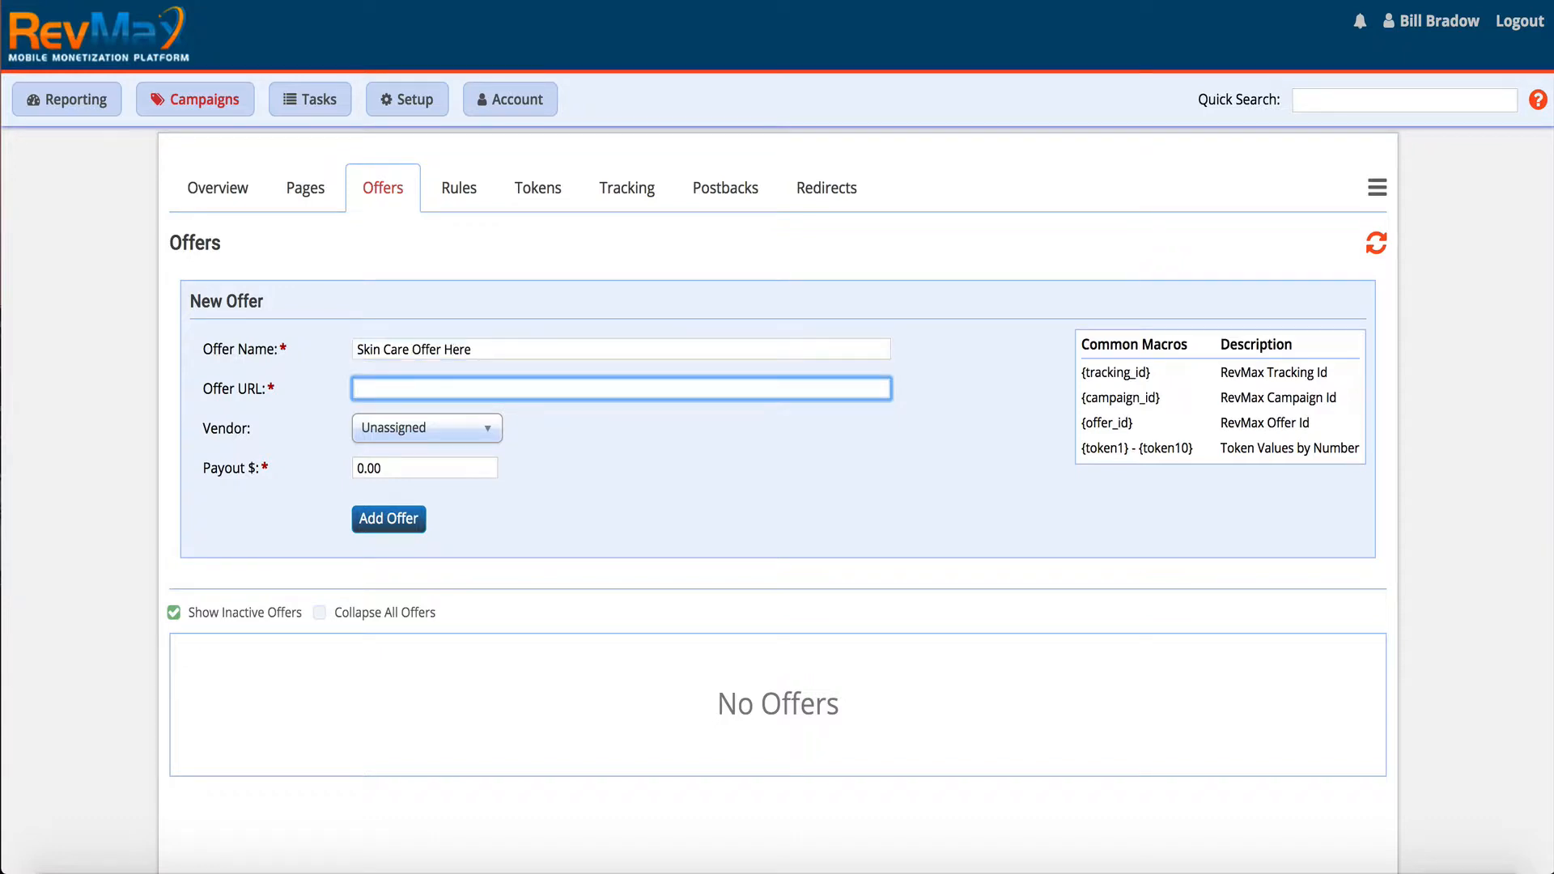
{"action": "type", "text": "http://ww"}
{"action": "key", "text": "BackSpace"}
{"action": "key", "text": "BackSpace"}
{"action": "type", "text": "://www.affiliate.com/tracker"}
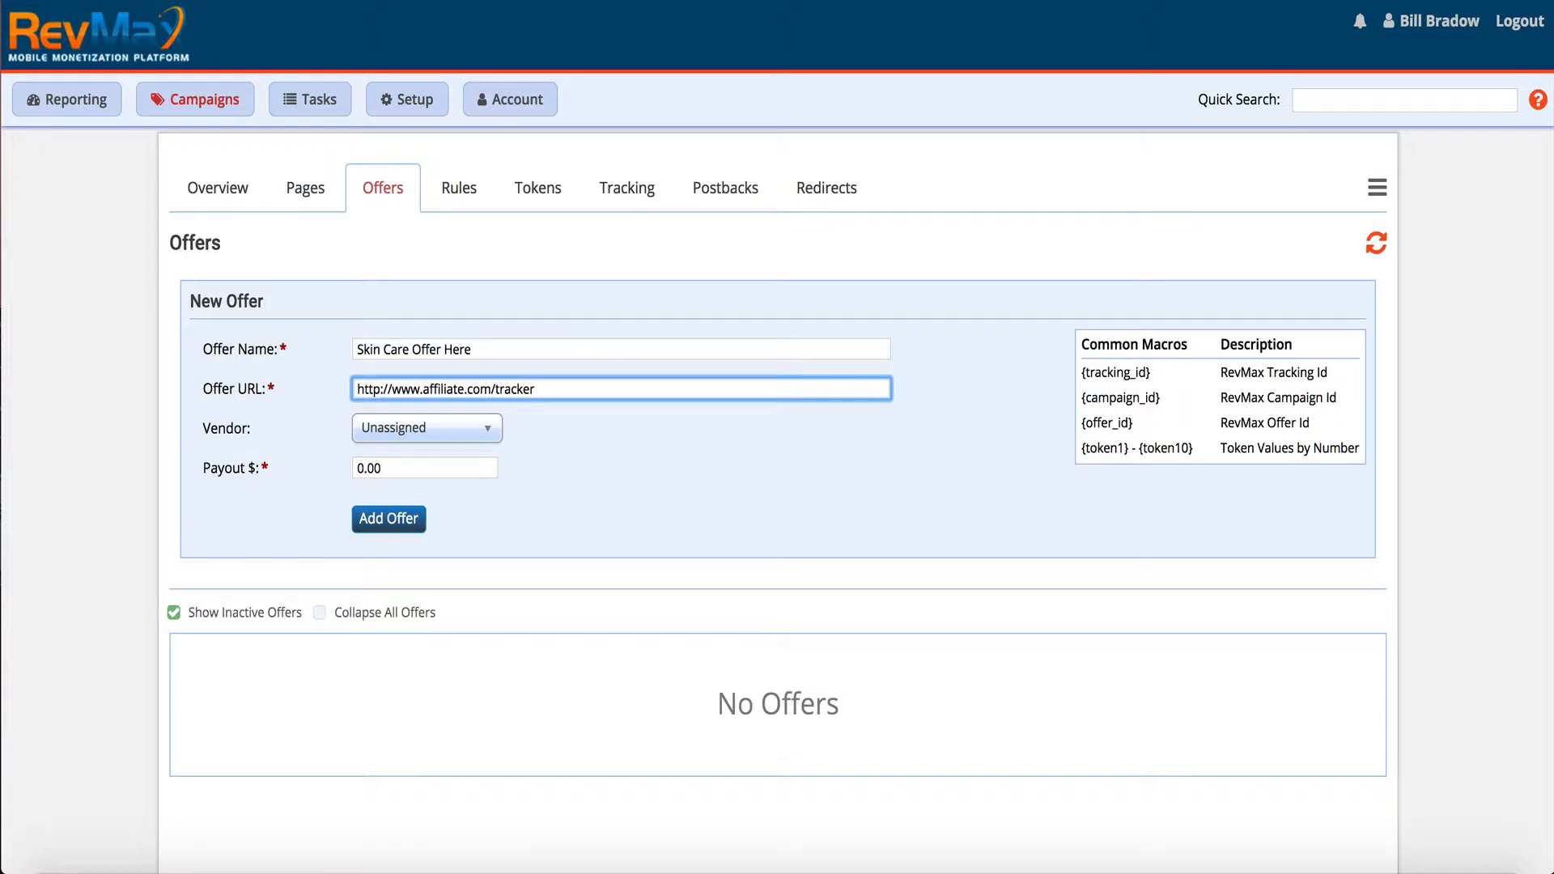
{"action": "type", "text": ".php"}
{"action": "type", "text": "&offer=1"}
{"action": "type", "text": "&sb"}
{"action": "type", "text": "bid="}
{"action": "left_click", "coordinate": [1131, 382]}
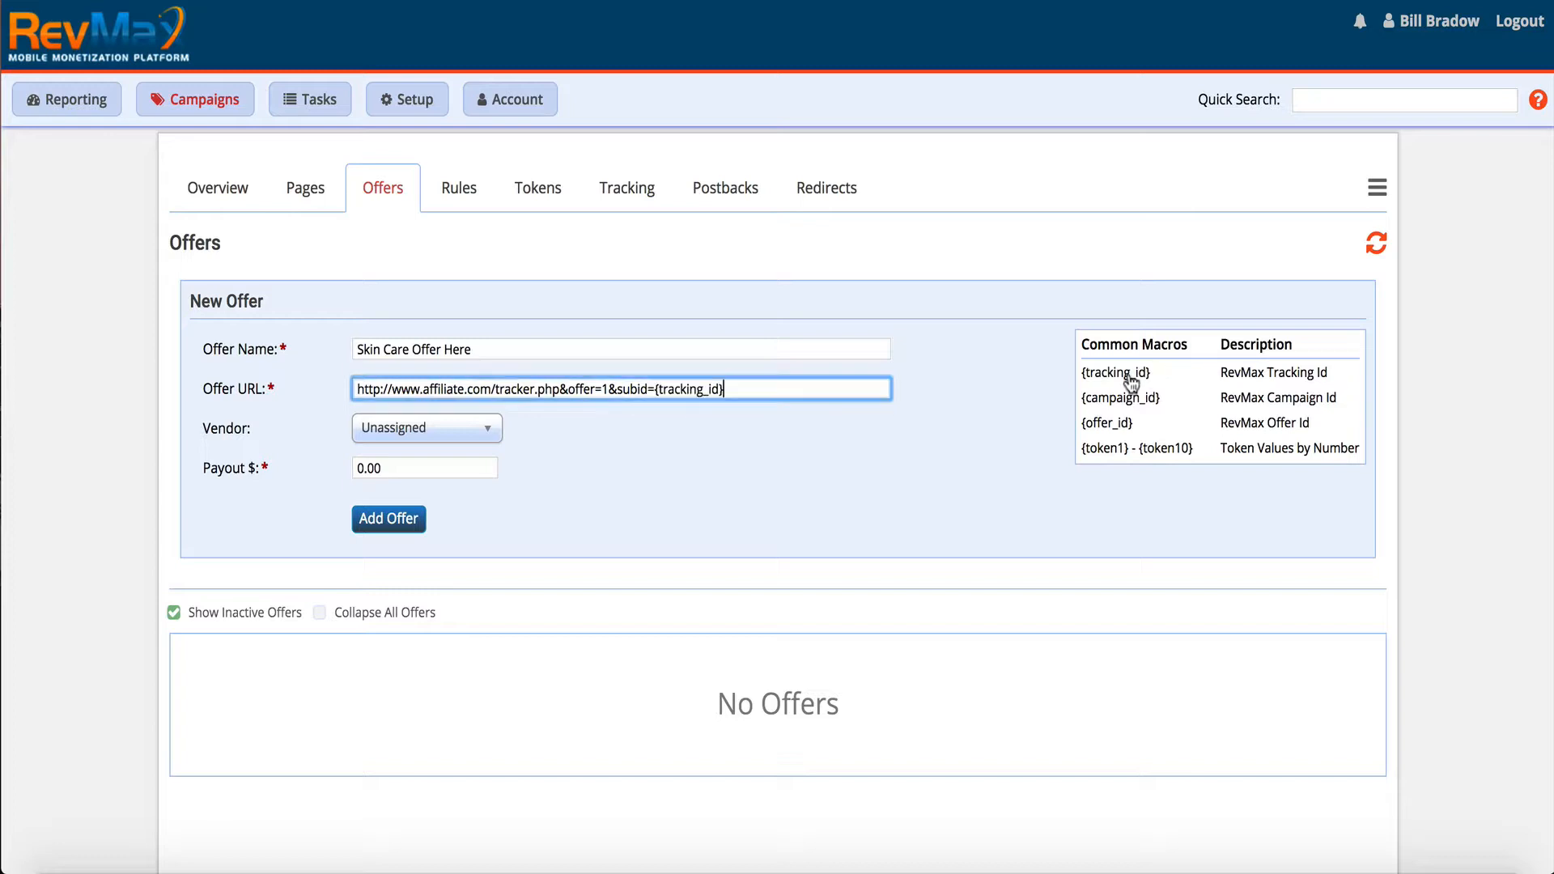
Assign the offer to vendor 20 - RevMax with a $35 payout, add it, and look over the saved offer.
{"action": "left_click", "coordinate": [408, 426]}
{"action": "left_click", "coordinate": [395, 522]}
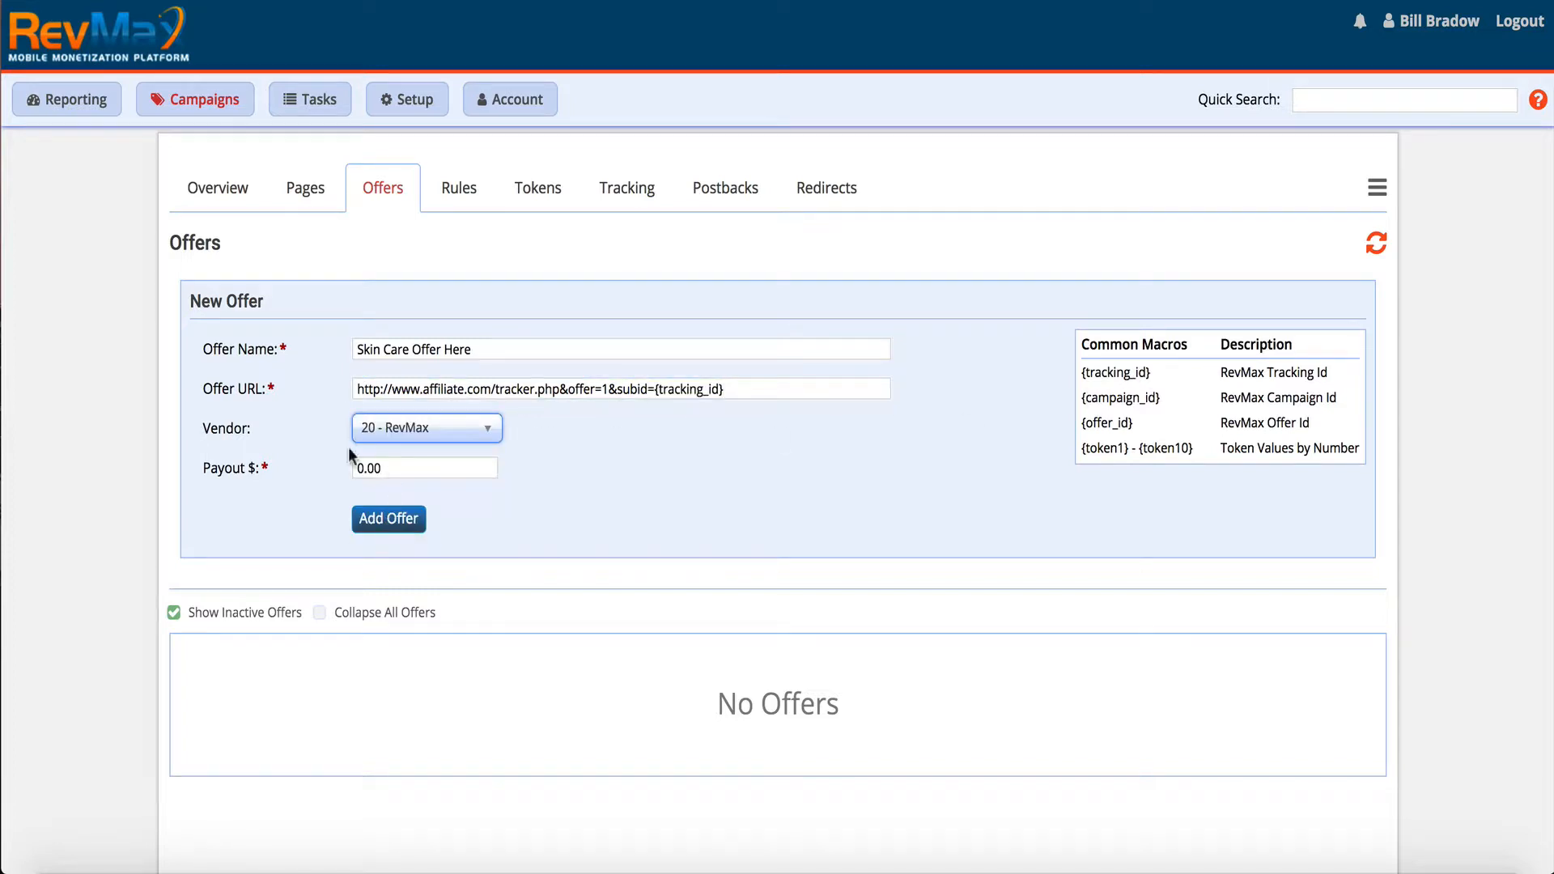
{"action": "key", "text": "Tab"}
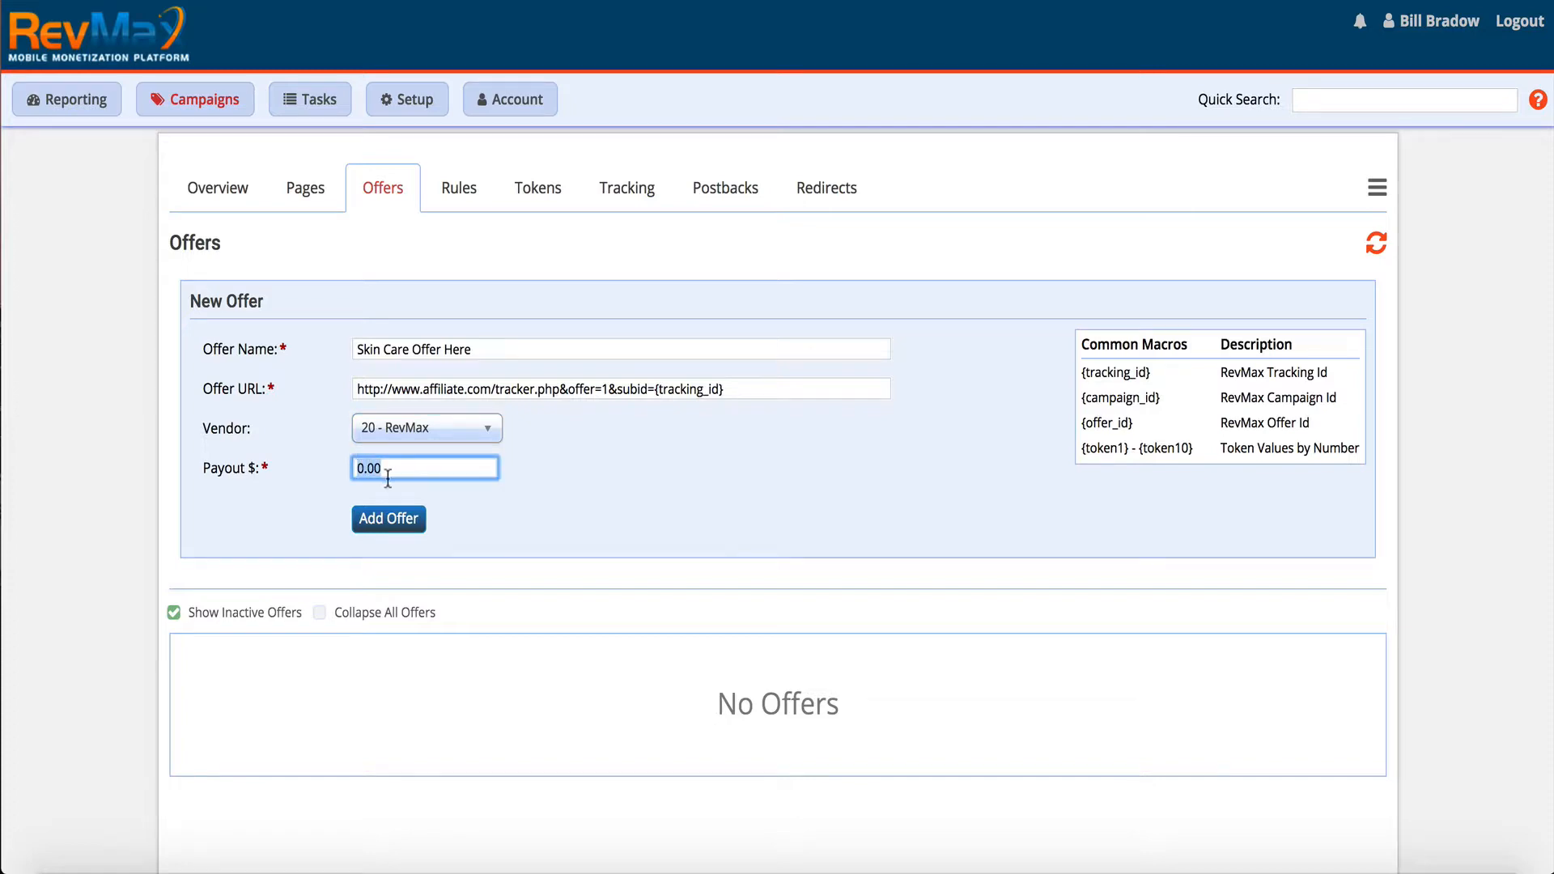
{"action": "type", "text": "35"}
{"action": "left_click", "coordinate": [394, 518]}
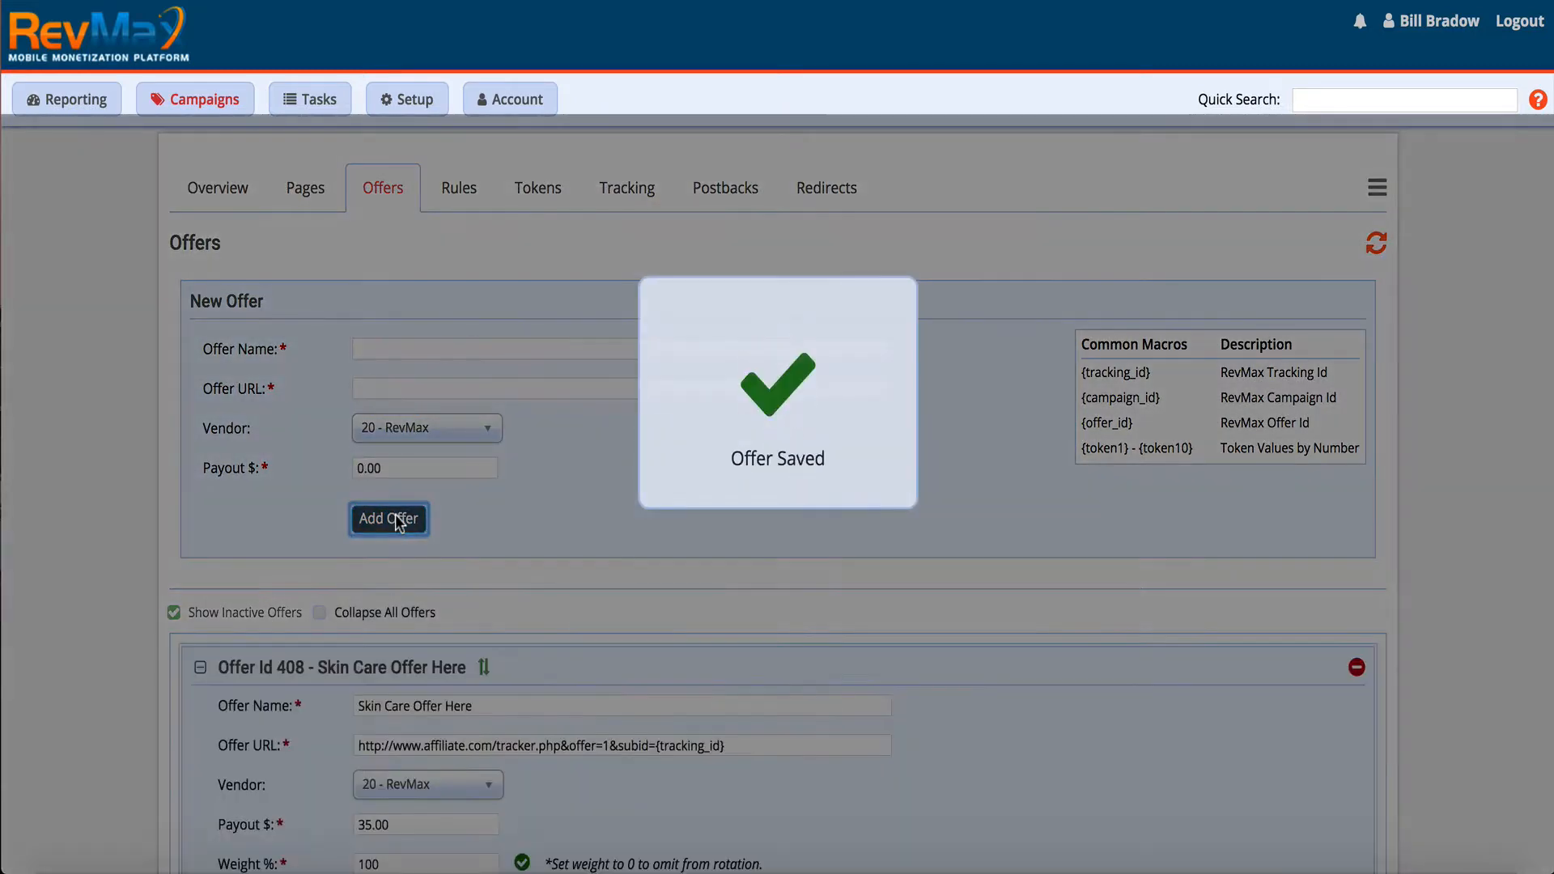
{"action": "scroll", "coordinate": [644, 551], "scroll_direction": "down", "scroll_amount": 3}
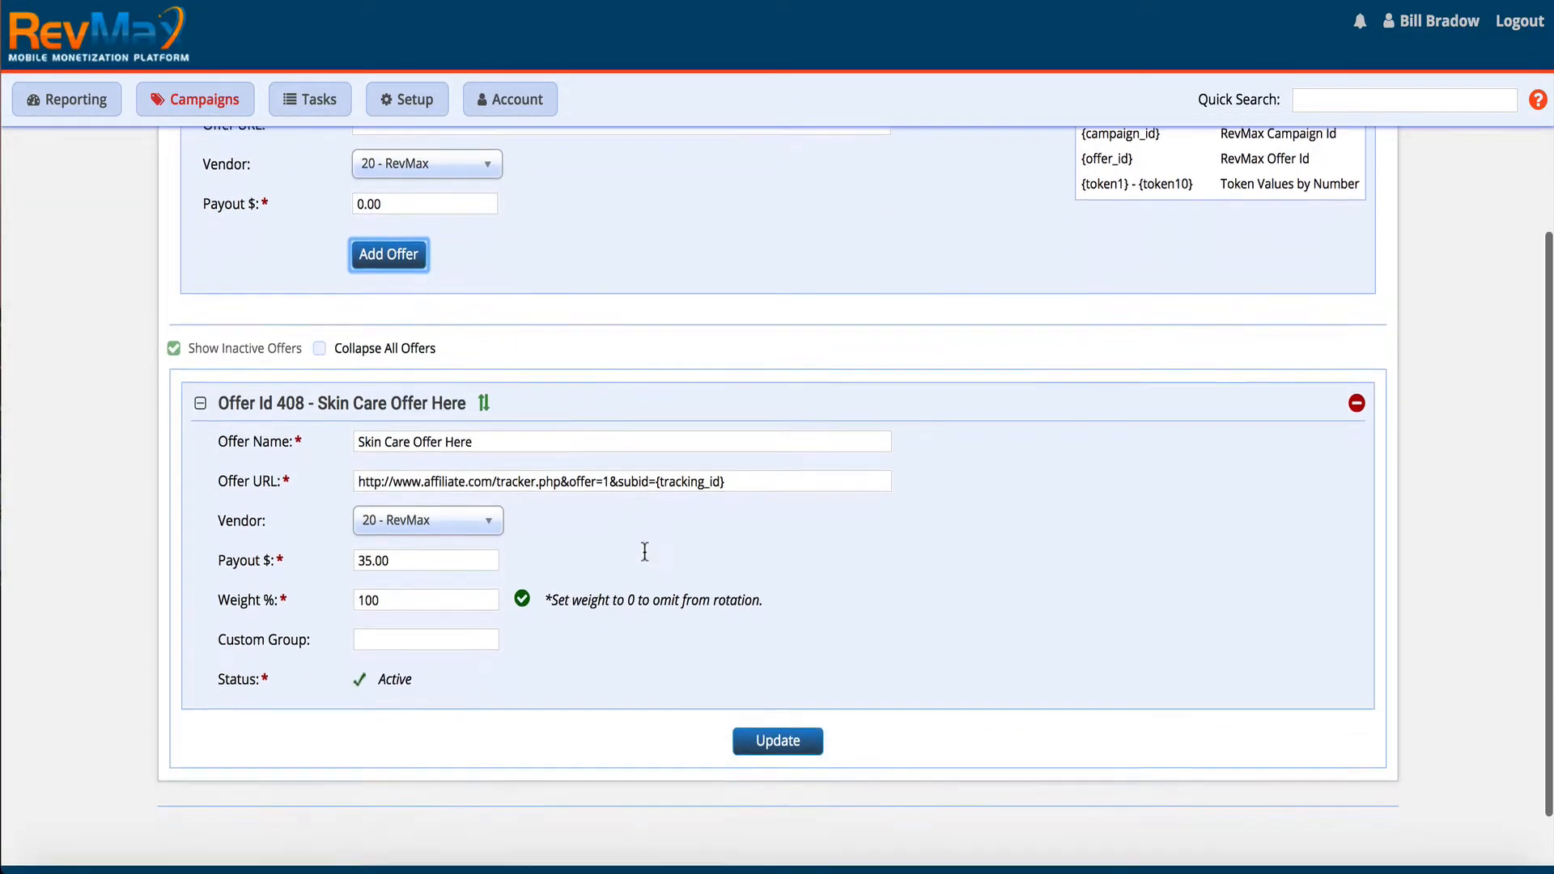
{"action": "scroll", "coordinate": [644, 552], "scroll_direction": "up", "scroll_amount": 1}
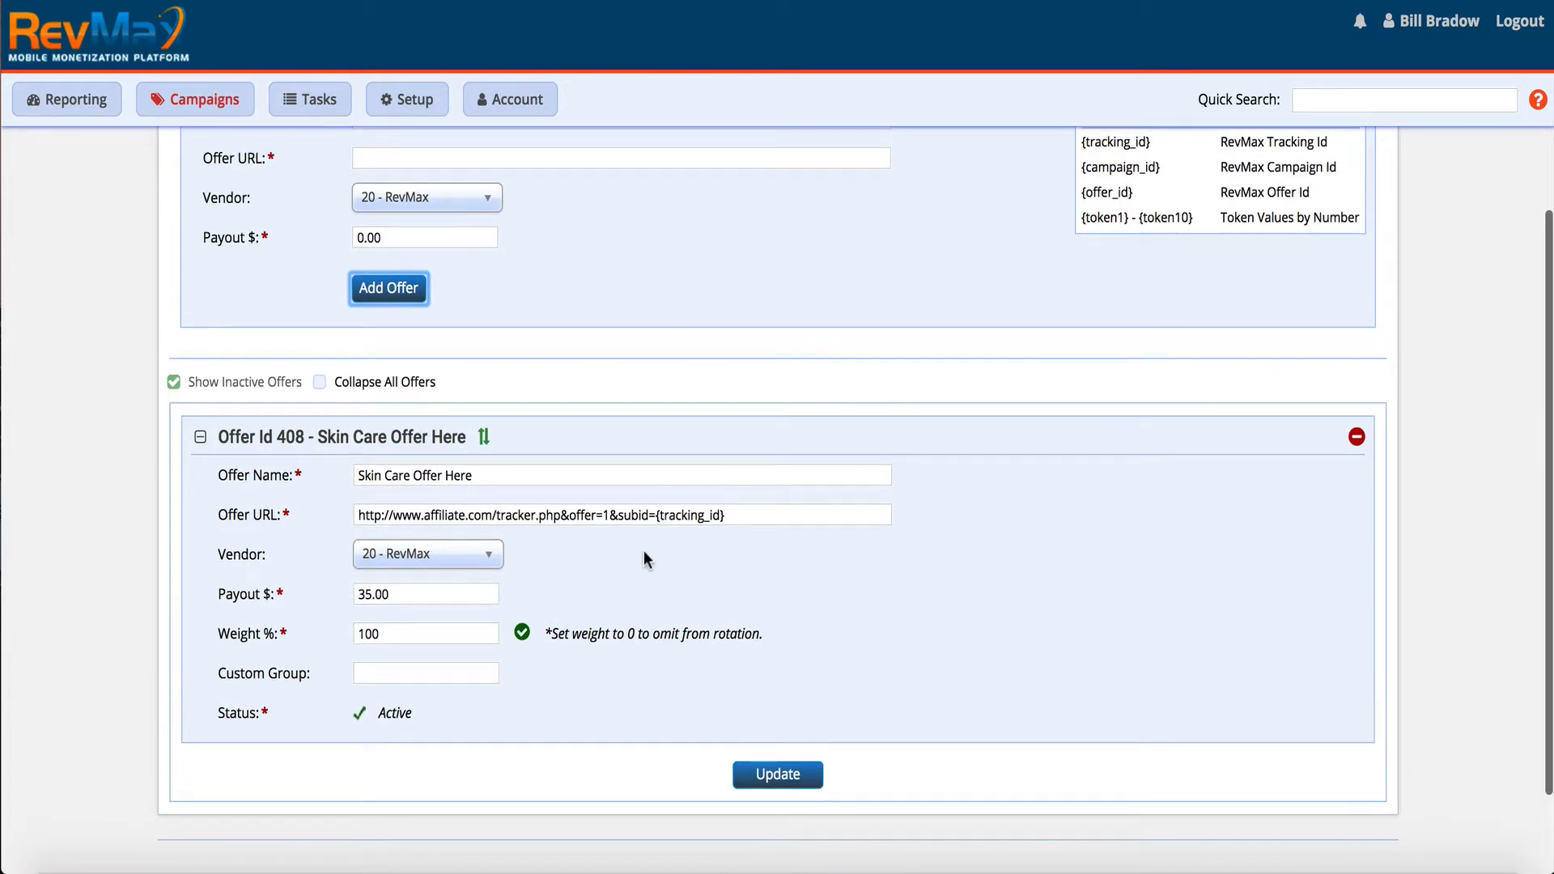
{"action": "scroll", "coordinate": [644, 550], "scroll_direction": "down", "scroll_amount": 1}
{"action": "scroll", "coordinate": [644, 550], "scroll_direction": "up", "scroll_amount": 2}
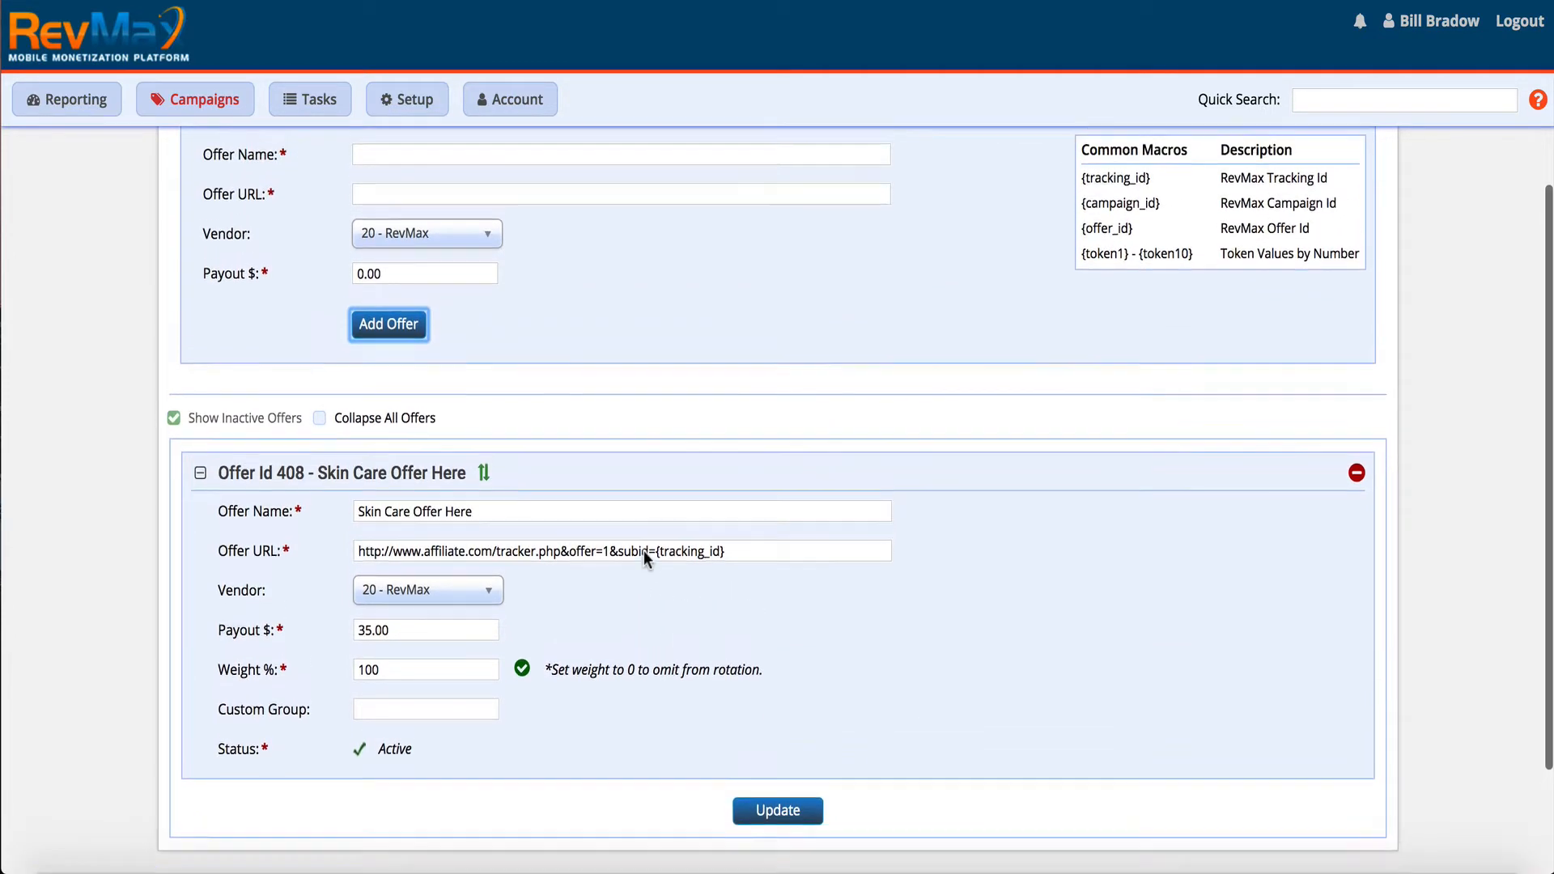
Examine the campaign's primary rules page, including the options for adding or importing rules and the default behavior settings.
{"action": "scroll", "coordinate": [644, 550], "scroll_direction": "up", "scroll_amount": 4}
{"action": "left_click", "coordinate": [466, 297]}
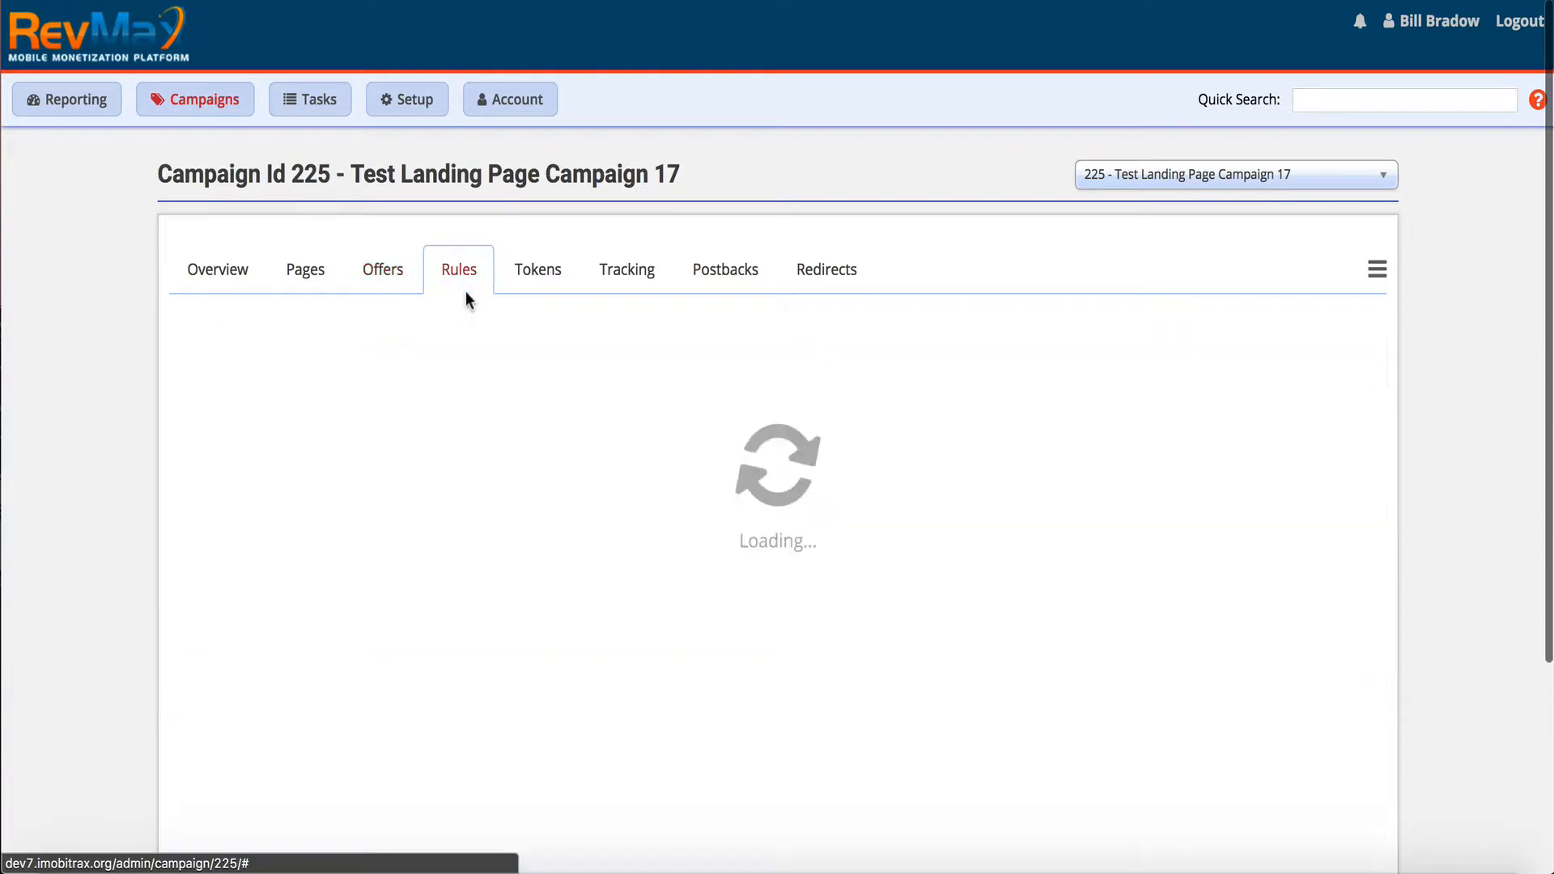
{"action": "scroll", "coordinate": [394, 465], "scroll_direction": "down", "scroll_amount": 5}
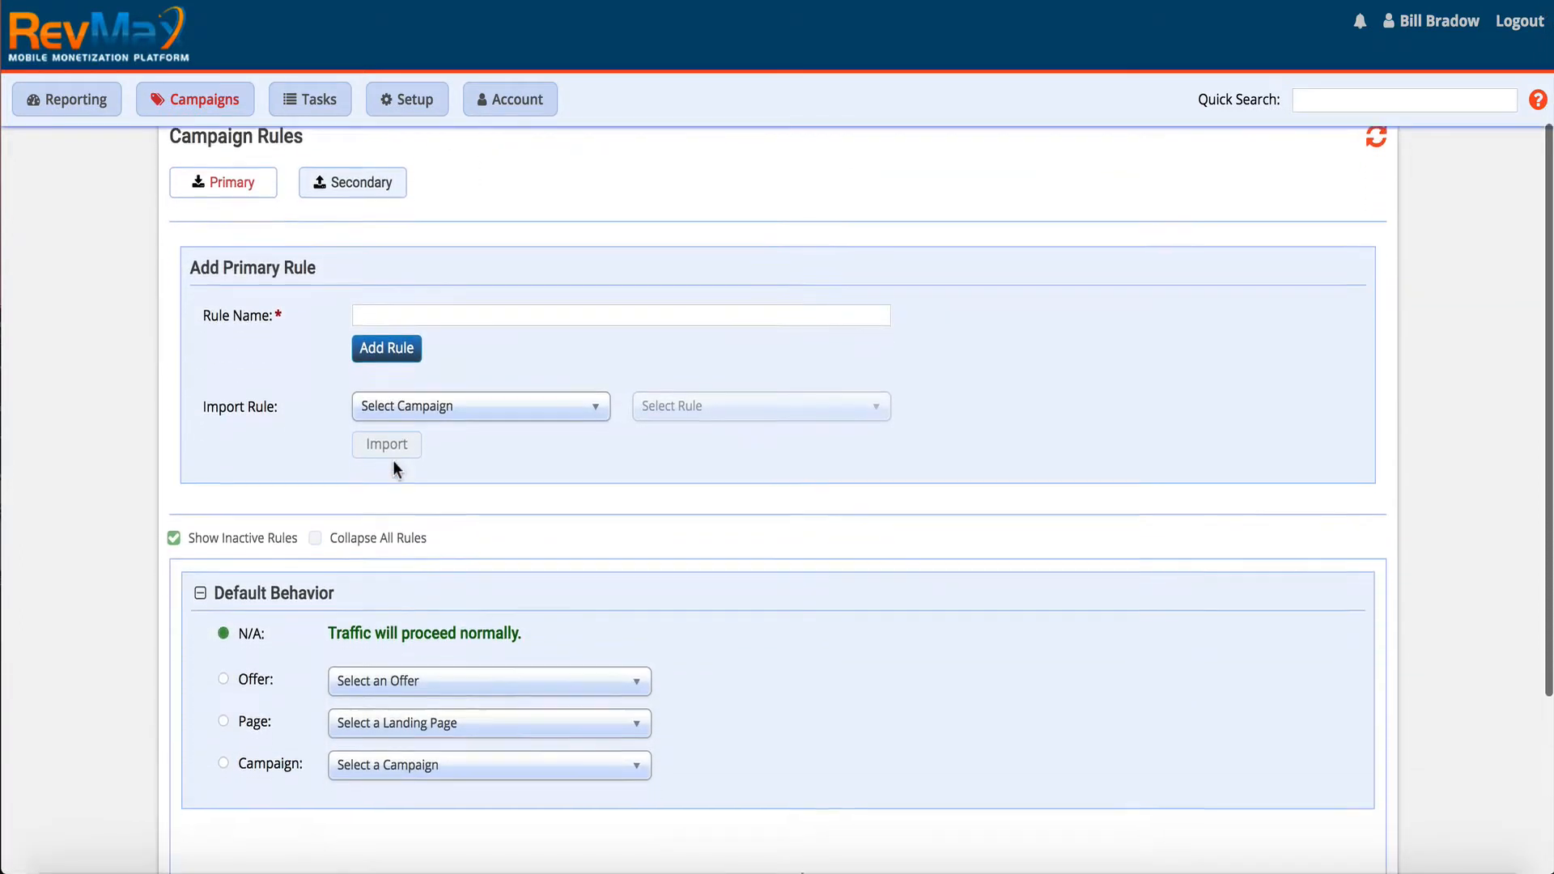
{"action": "scroll", "coordinate": [394, 461], "scroll_direction": "down", "scroll_amount": 3}
{"action": "scroll", "coordinate": [394, 462], "scroll_direction": "up", "scroll_amount": 3}
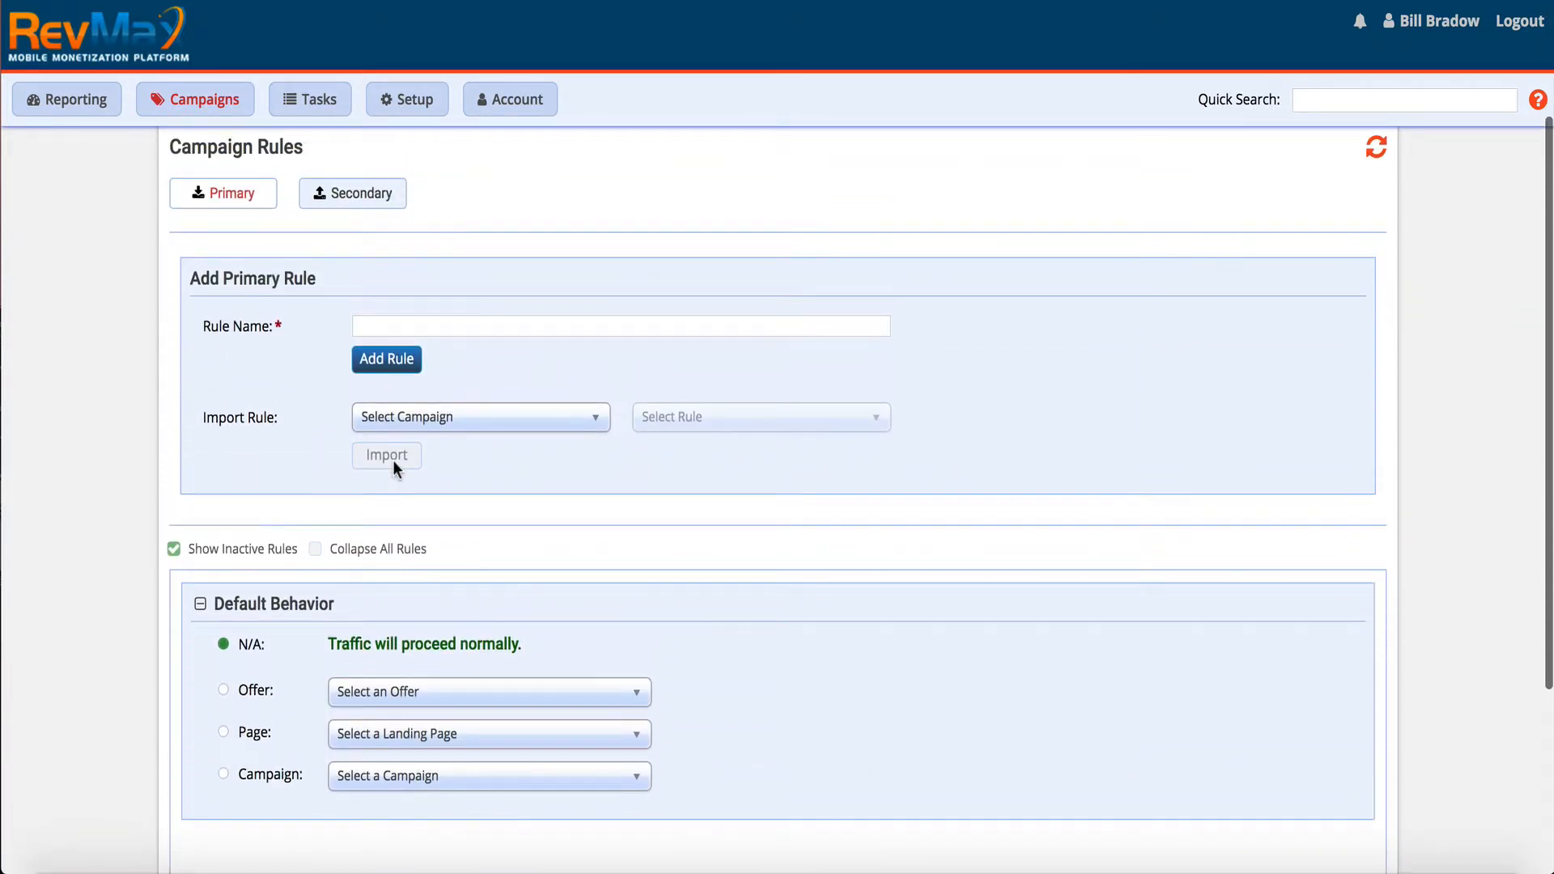
{"action": "scroll", "coordinate": [393, 463], "scroll_direction": "down", "scroll_amount": 3}
{"action": "scroll", "coordinate": [394, 463], "scroll_direction": "up", "scroll_amount": 3}
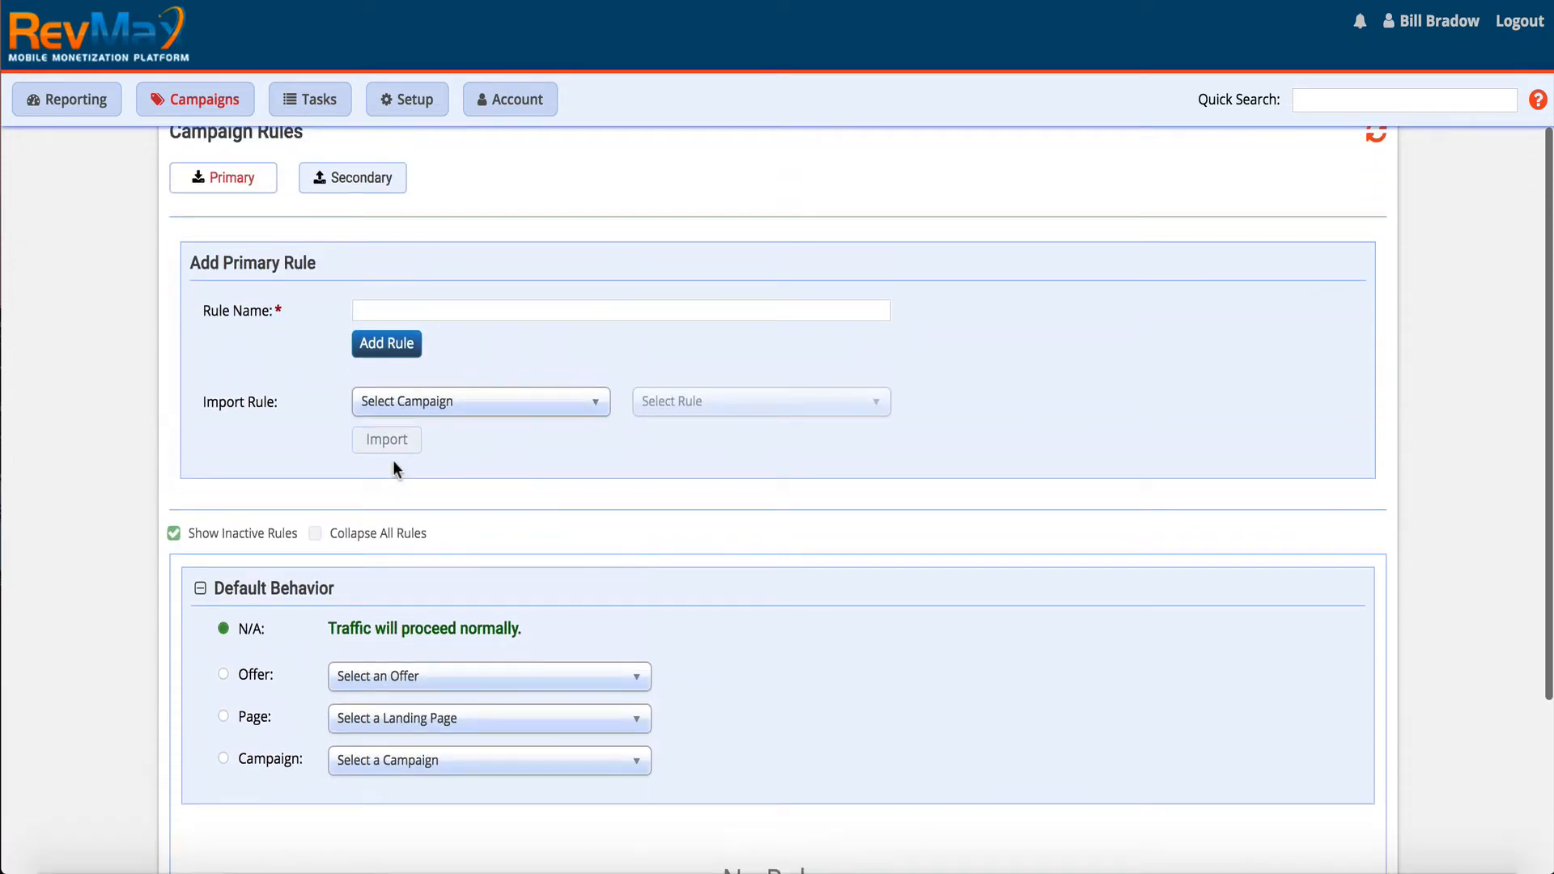
{"action": "scroll", "coordinate": [393, 464], "scroll_direction": "up", "scroll_amount": 4}
{"action": "scroll", "coordinate": [394, 465], "scroll_direction": "down", "scroll_amount": 2}
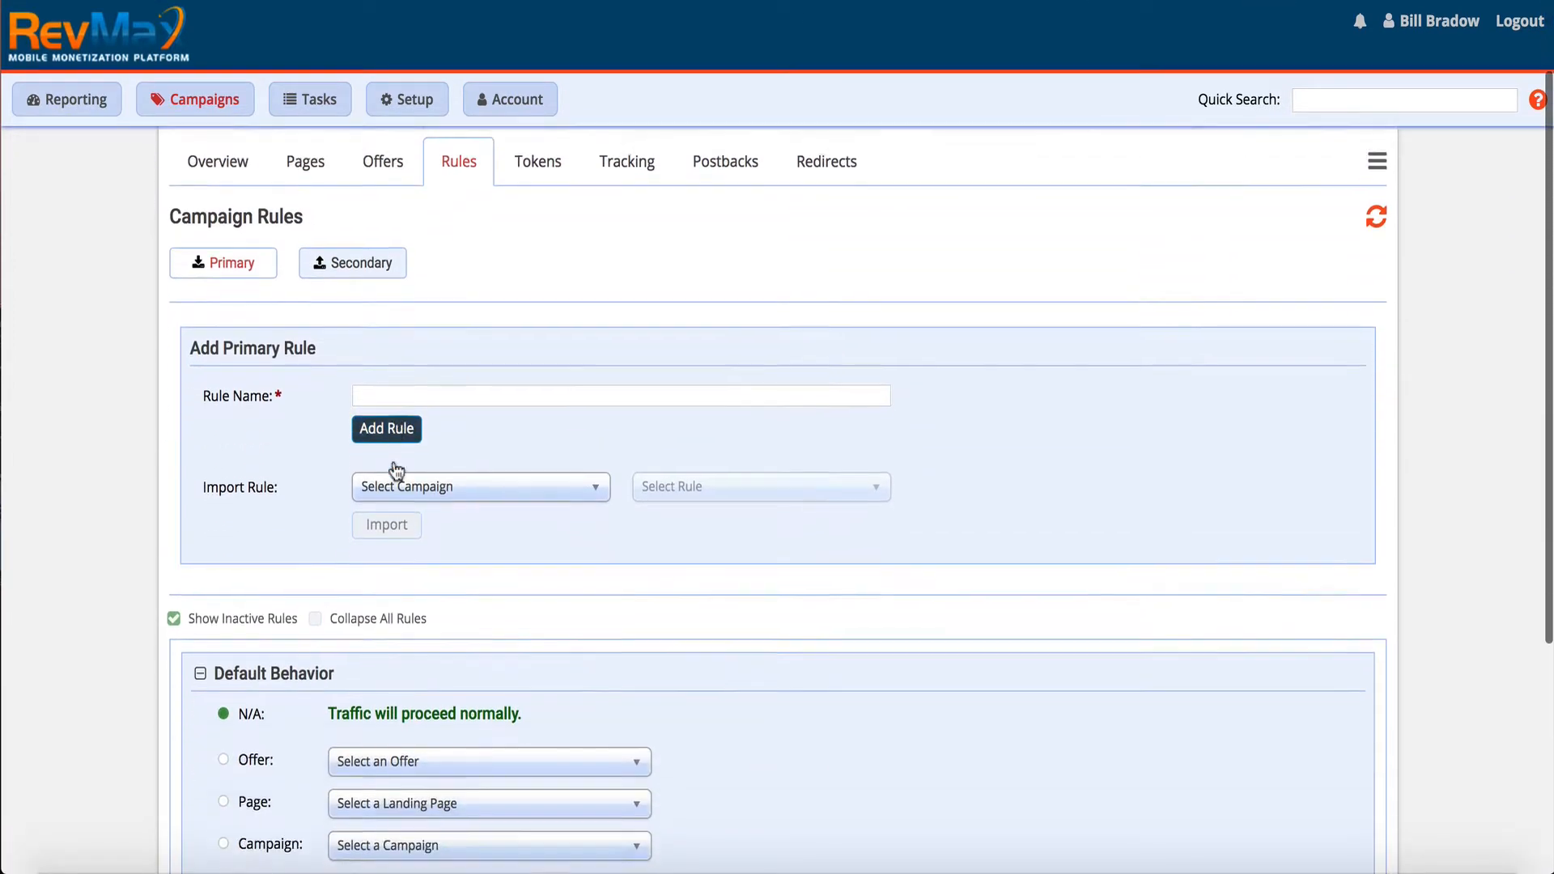
{"action": "scroll", "coordinate": [396, 469], "scroll_direction": "down", "scroll_amount": 4}
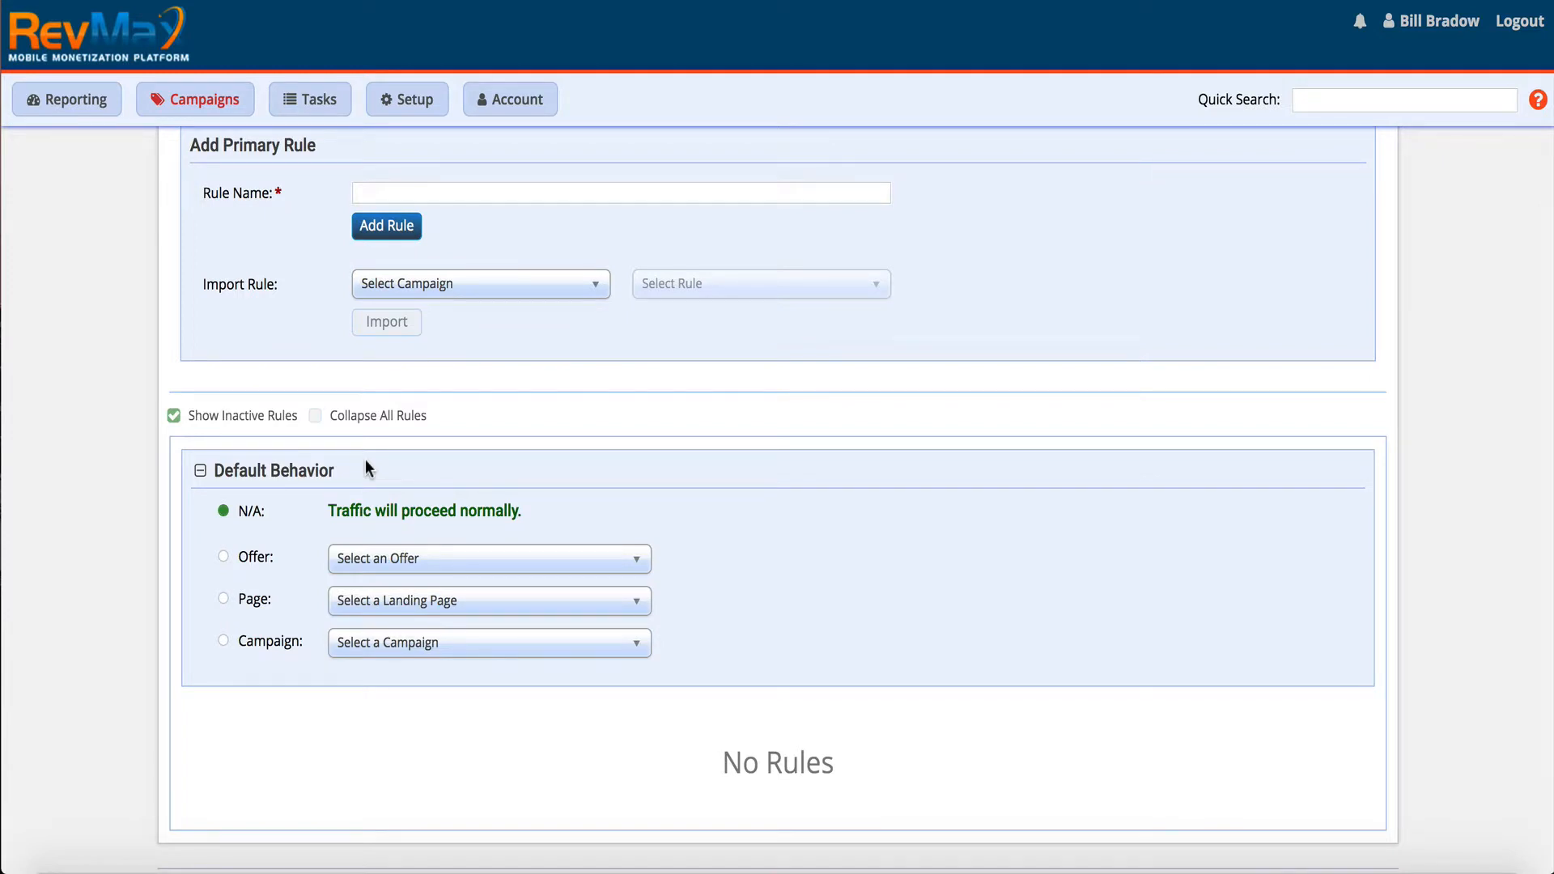
{"action": "scroll", "coordinate": [366, 459], "scroll_direction": "up", "scroll_amount": 5}
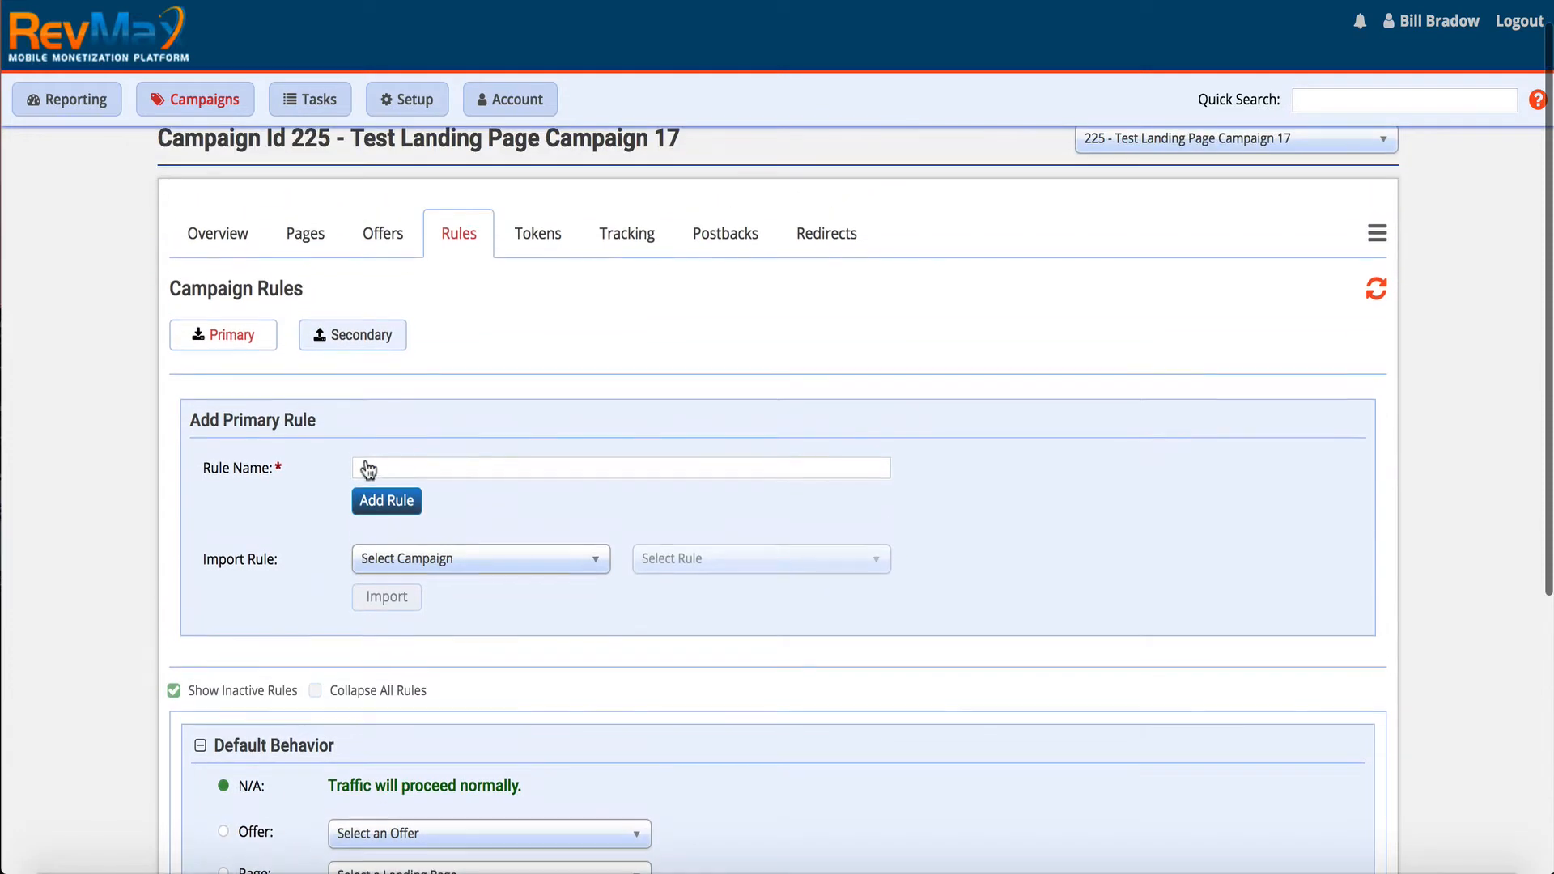
{"action": "scroll", "coordinate": [367, 463], "scroll_direction": "down", "scroll_amount": 1}
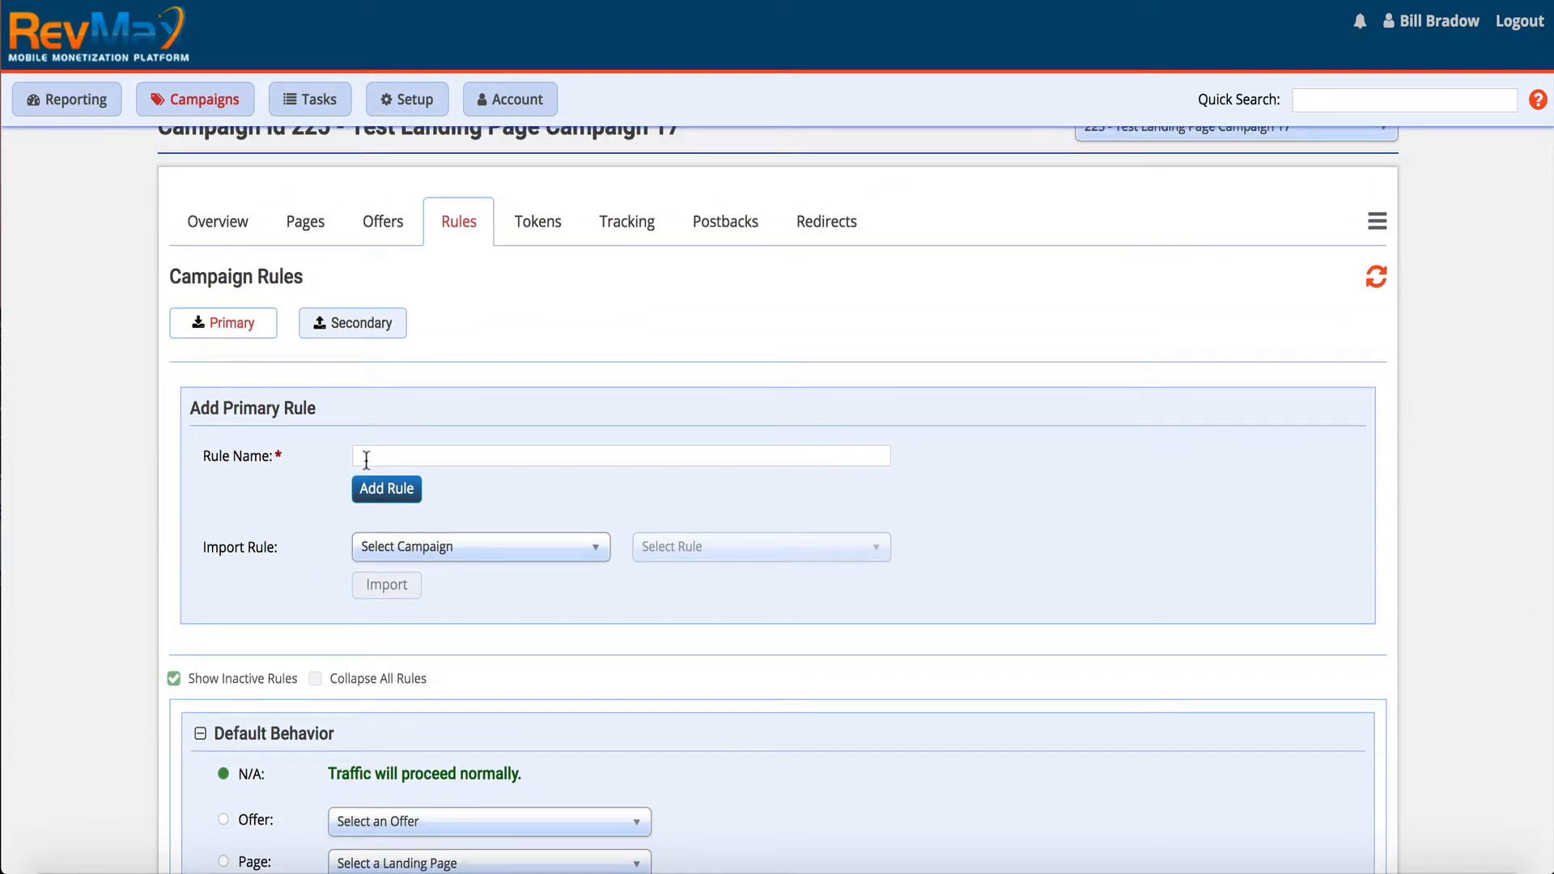
Review the campaign's token options and the definition fields for Tokens 1 to 10.
{"action": "left_click", "coordinate": [522, 219]}
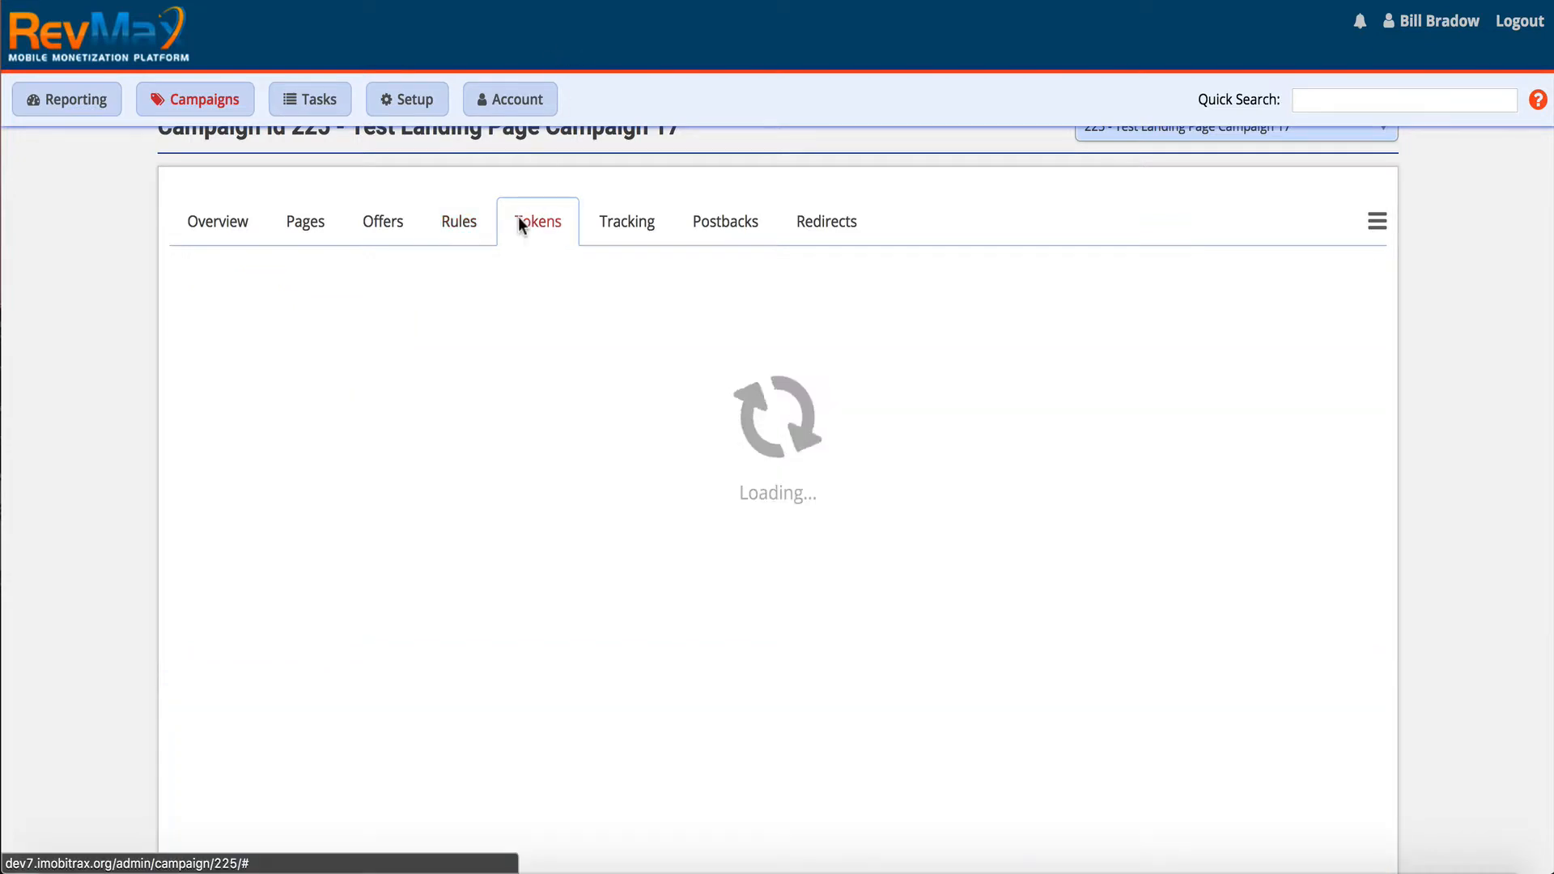
{"action": "scroll", "coordinate": [438, 451], "scroll_direction": "down", "scroll_amount": 7}
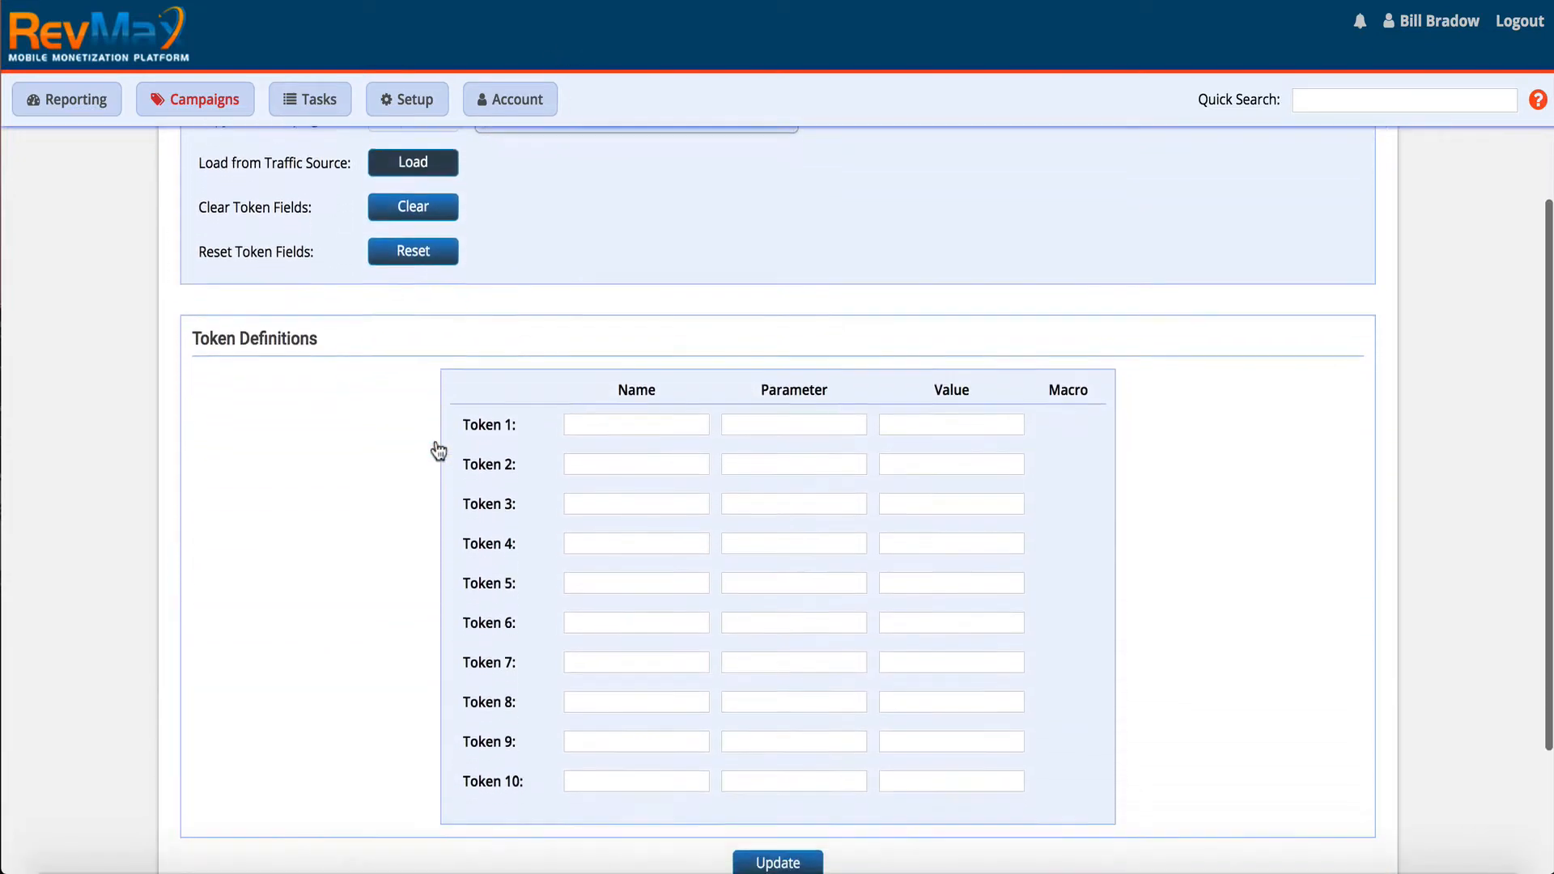
{"action": "scroll", "coordinate": [438, 451], "scroll_direction": "up", "scroll_amount": 10}
{"action": "scroll", "coordinate": [438, 451], "scroll_direction": "down", "scroll_amount": 5}
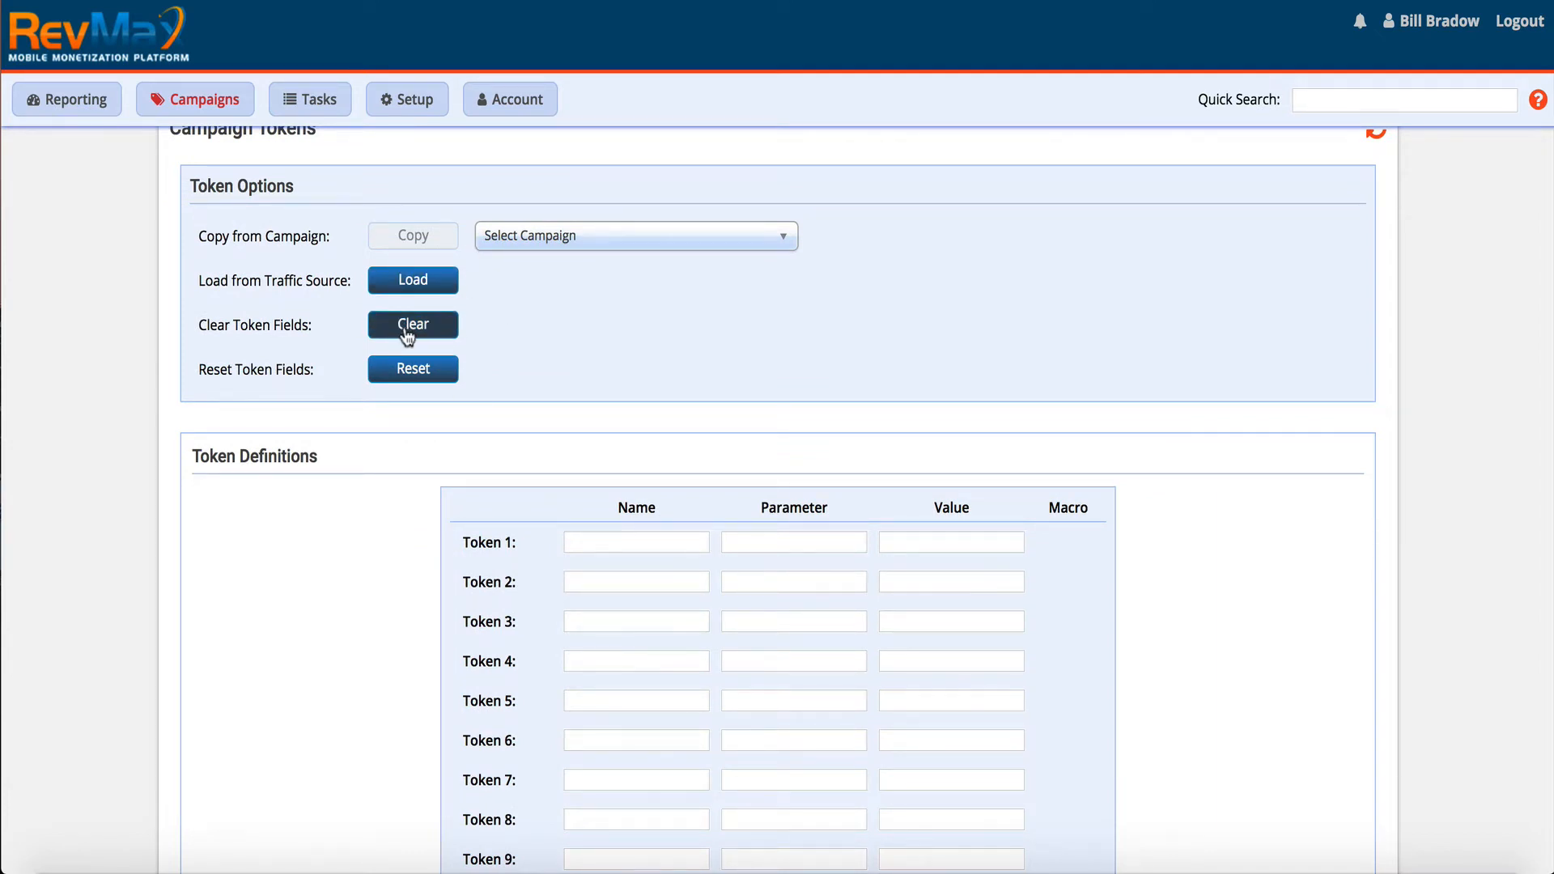
{"action": "scroll", "coordinate": [449, 389], "scroll_direction": "down", "scroll_amount": 3}
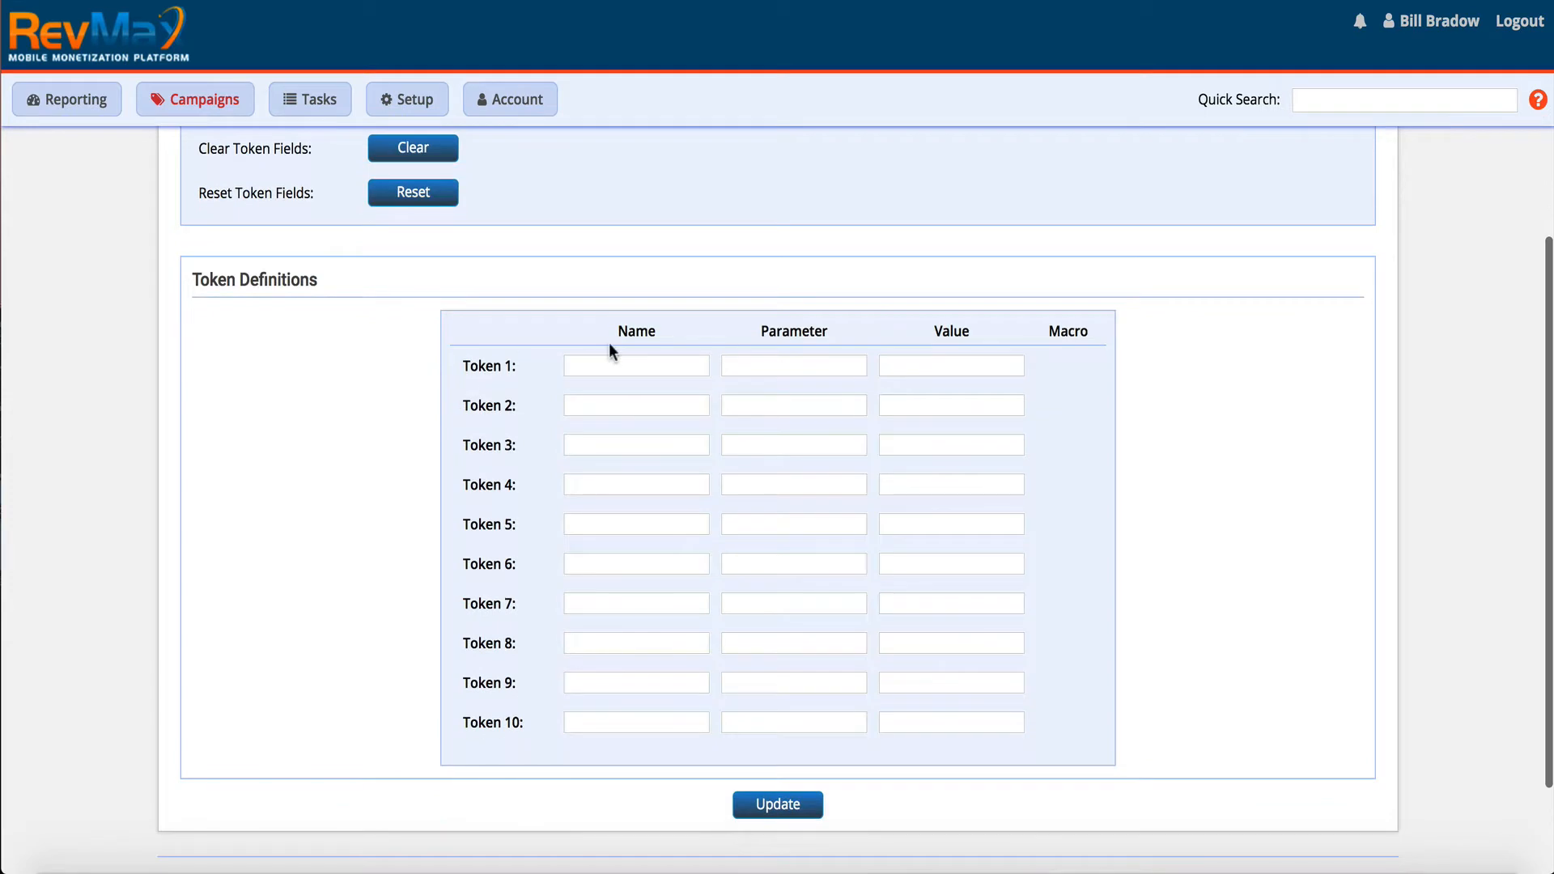
{"action": "scroll", "coordinate": [608, 348], "scroll_direction": "up", "scroll_amount": 4}
{"action": "scroll", "coordinate": [609, 342], "scroll_direction": "up", "scroll_amount": 2}
Review the campaign's tracking setup, highlighting the landing page links for offer rotation, a specific offer and a specific group.
{"action": "left_click", "coordinate": [625, 266]}
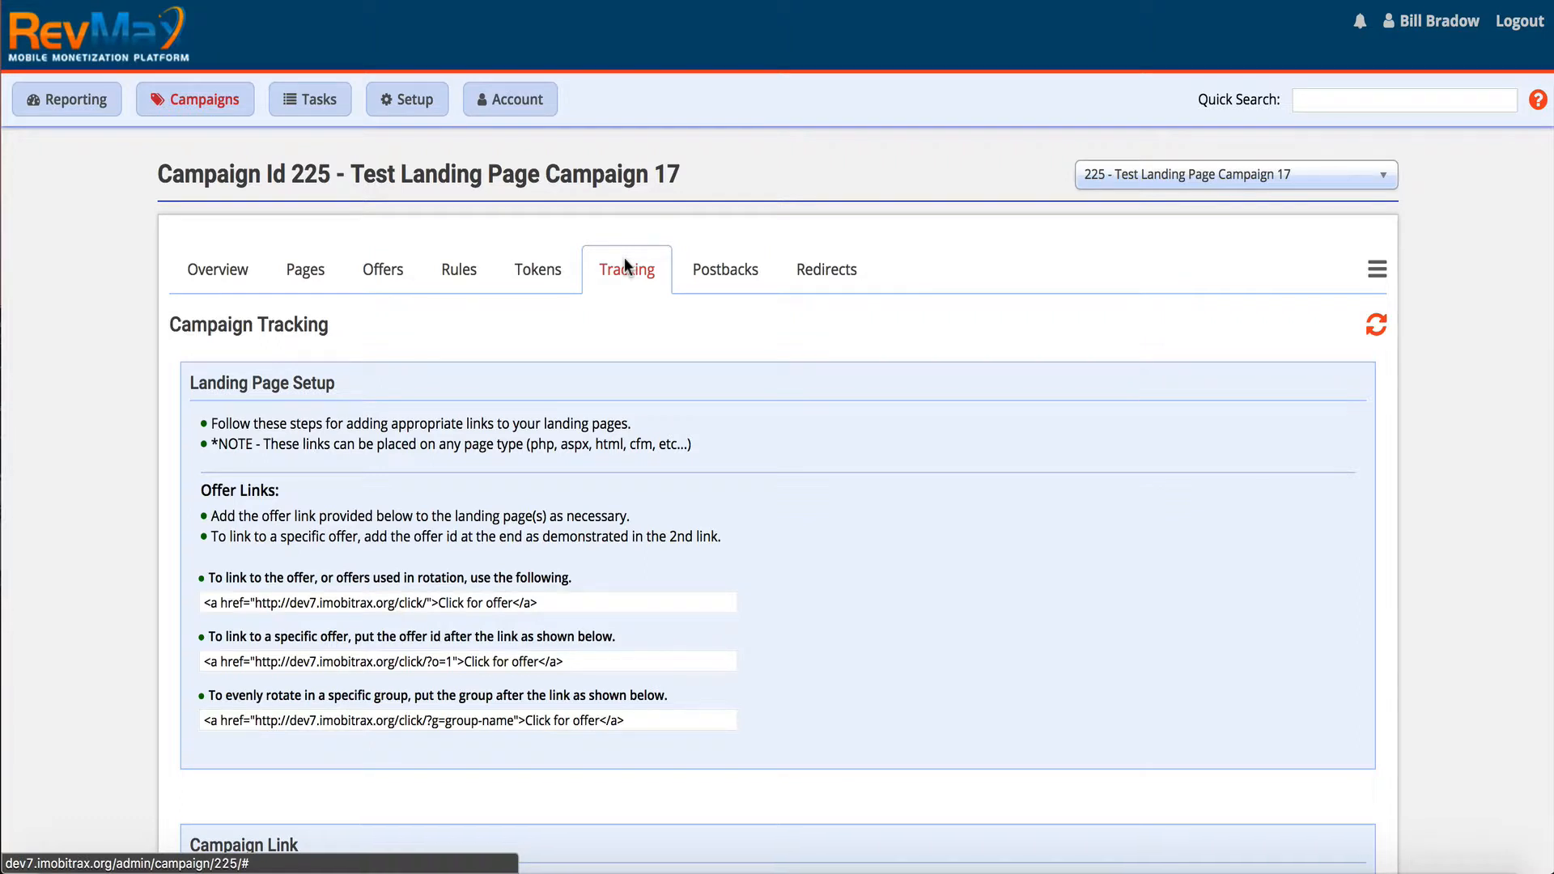
{"action": "left_click", "coordinate": [297, 609]}
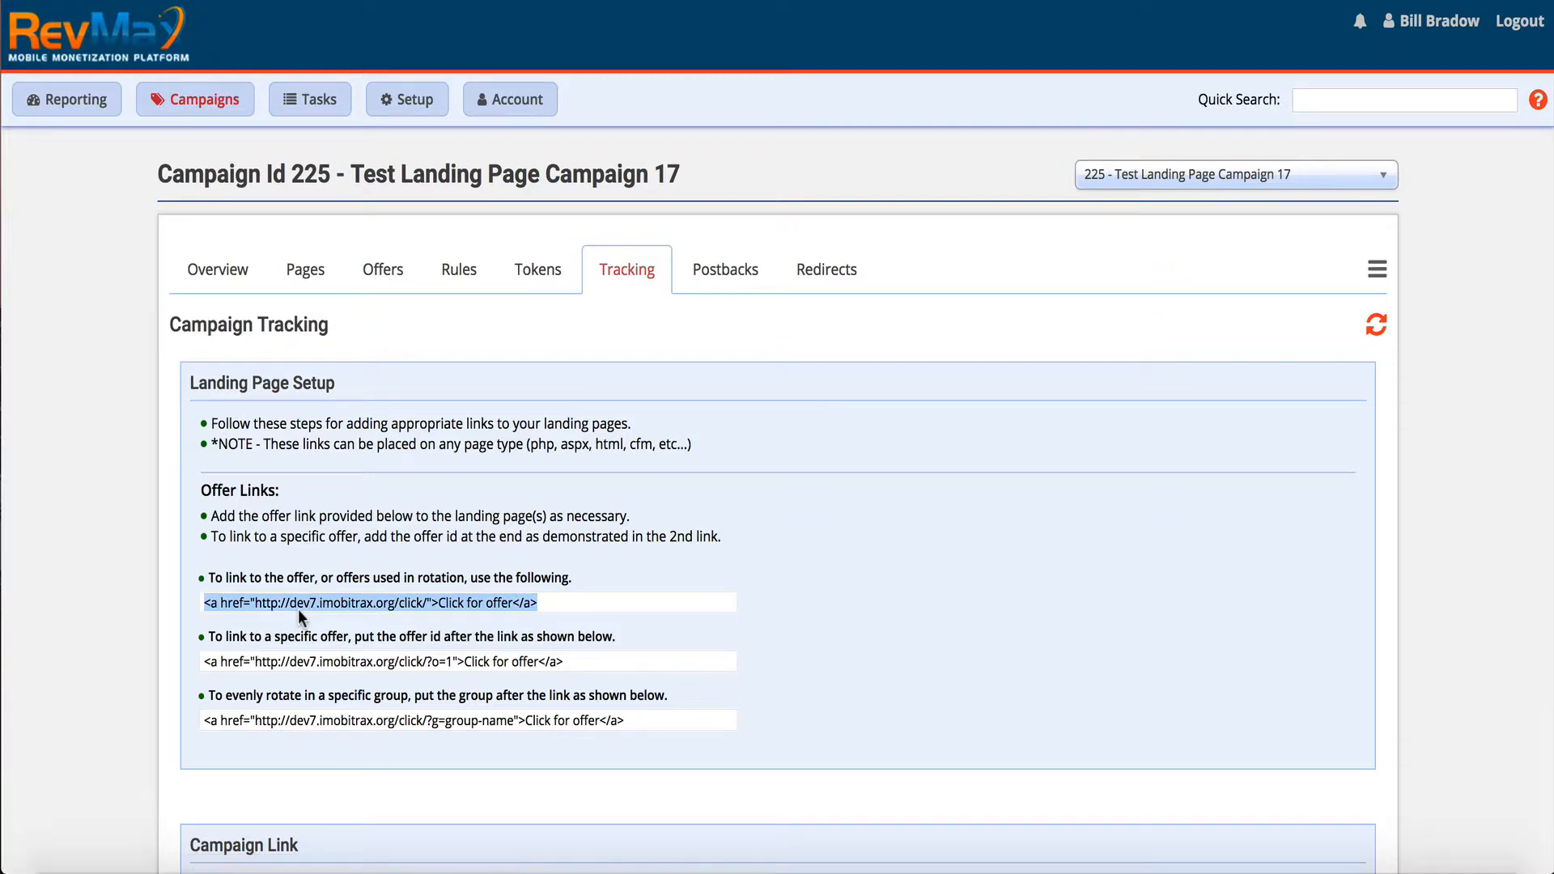
{"action": "left_click", "coordinate": [280, 665]}
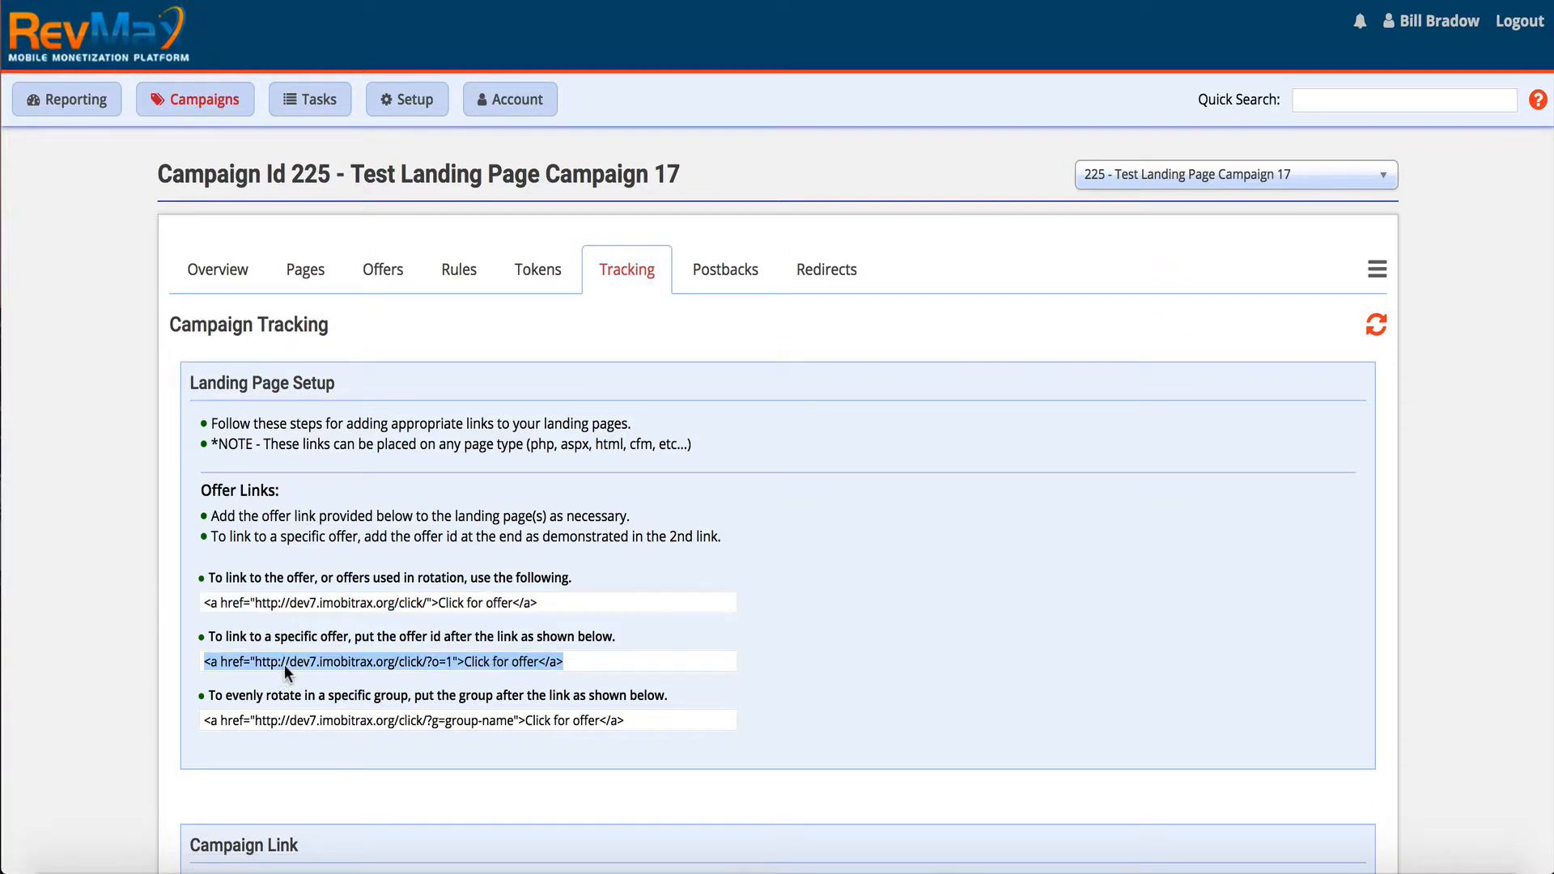
{"action": "left_click", "coordinate": [268, 722]}
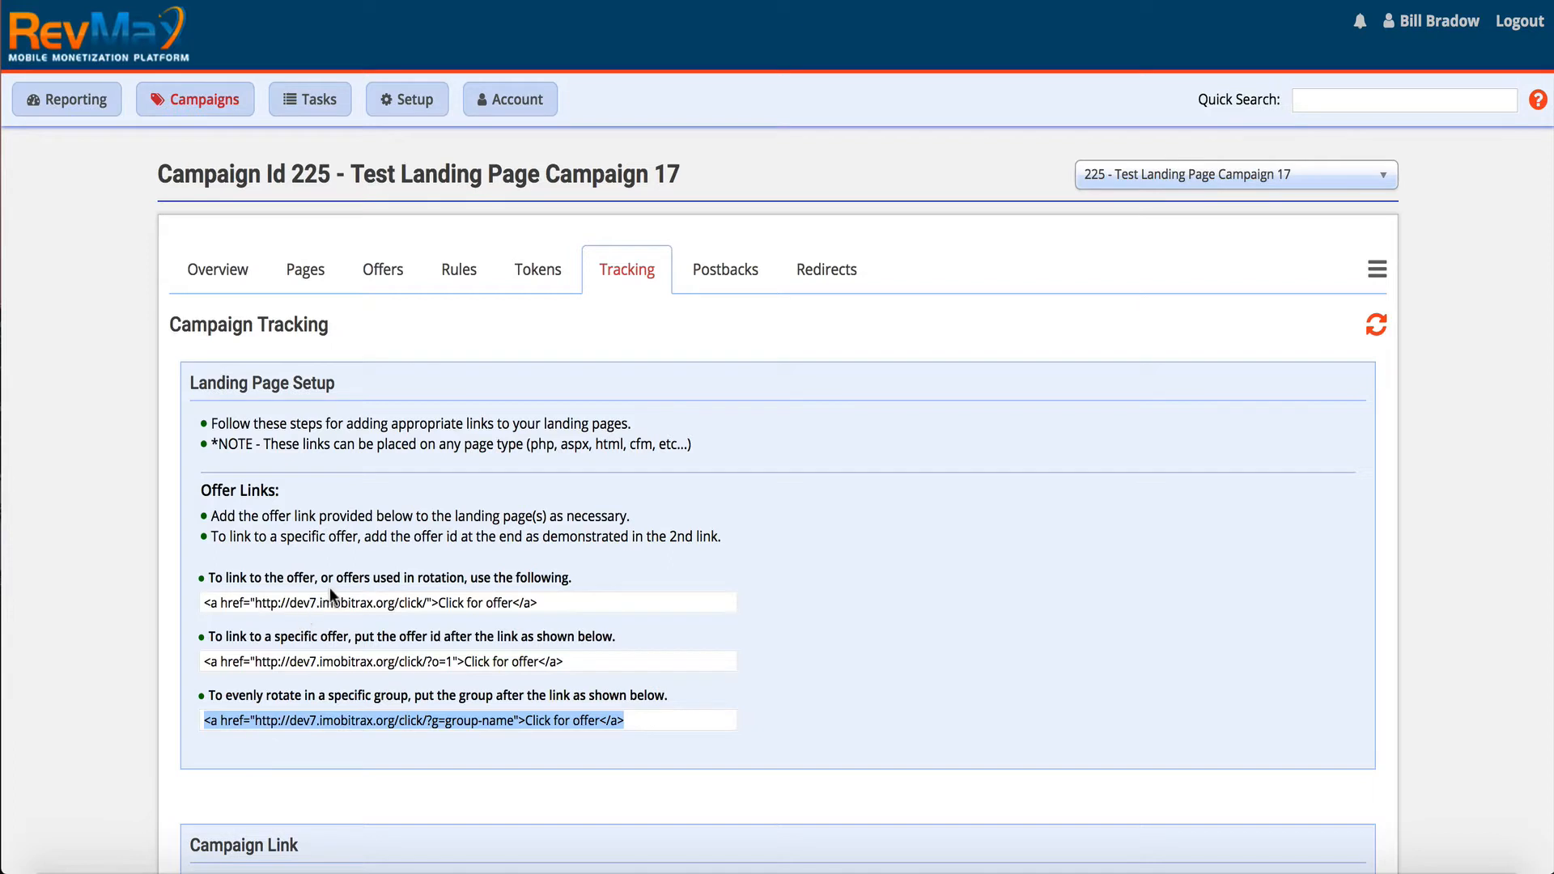
{"action": "left_click", "coordinate": [329, 608]}
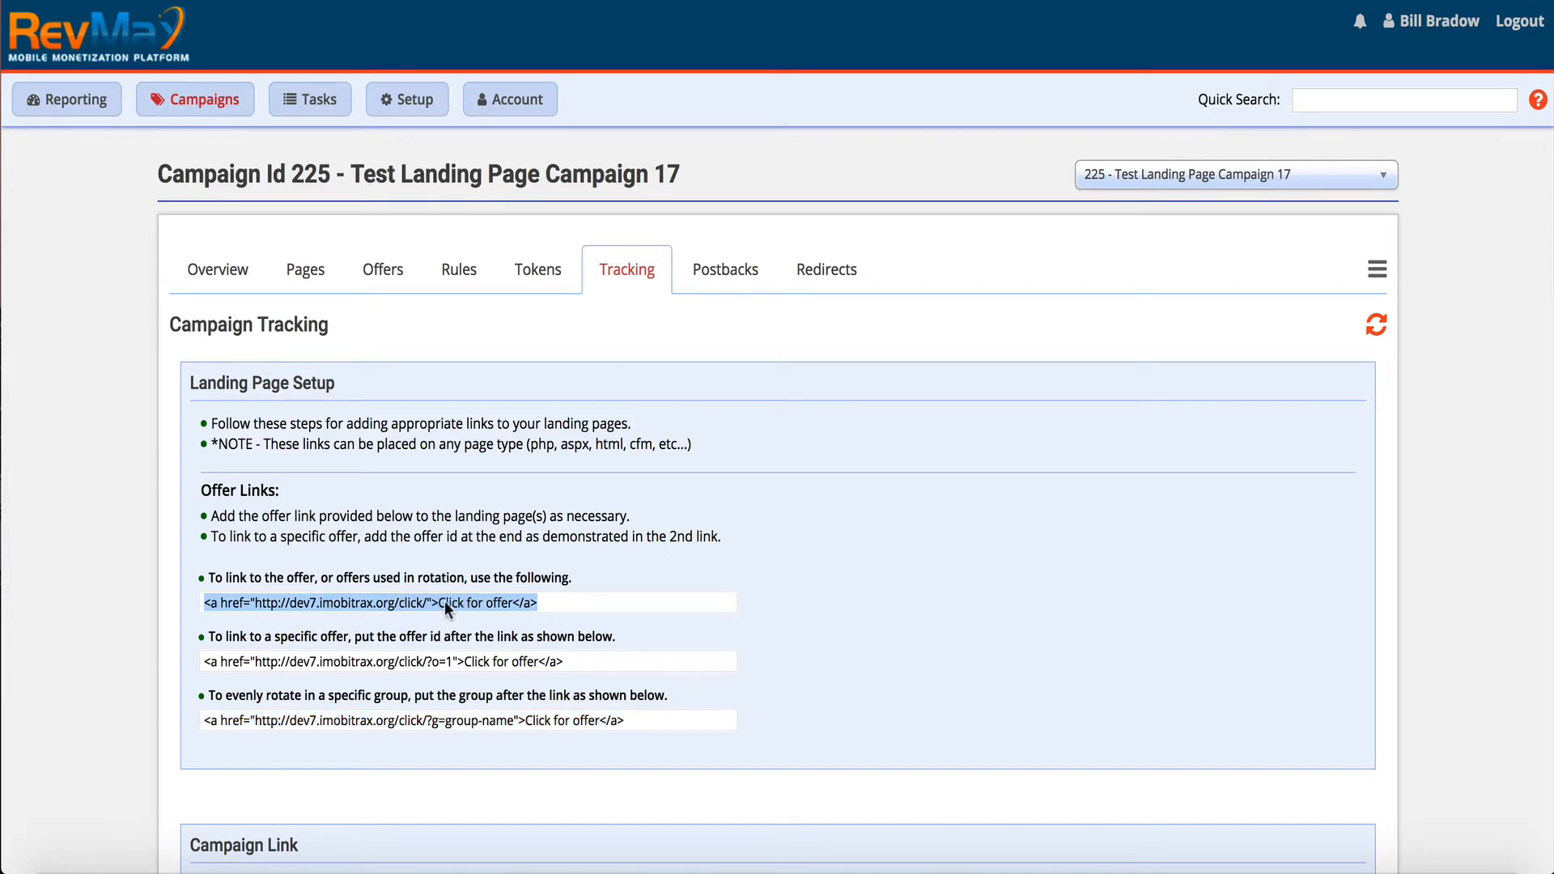
{"action": "left_click", "coordinate": [338, 604]}
{"action": "left_click", "coordinate": [339, 604]}
{"action": "left_click", "coordinate": [324, 672]}
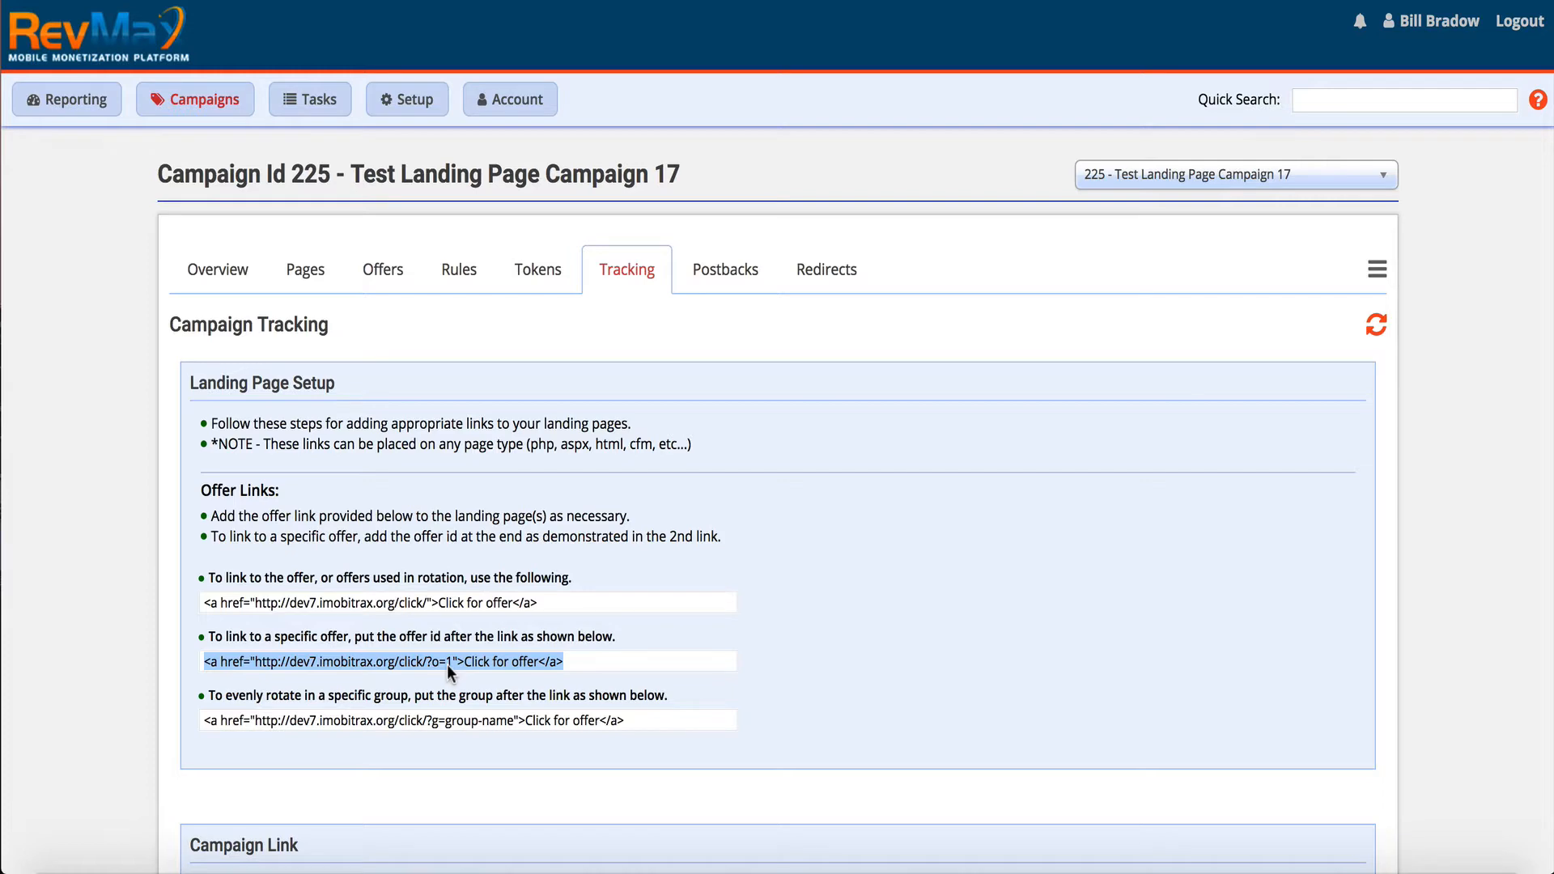
Look up the offer ID of "Skin Care Offer Here" in the campaign's offers.
{"action": "left_click", "coordinate": [377, 267]}
{"action": "scroll", "coordinate": [348, 340], "scroll_direction": "down", "scroll_amount": 3}
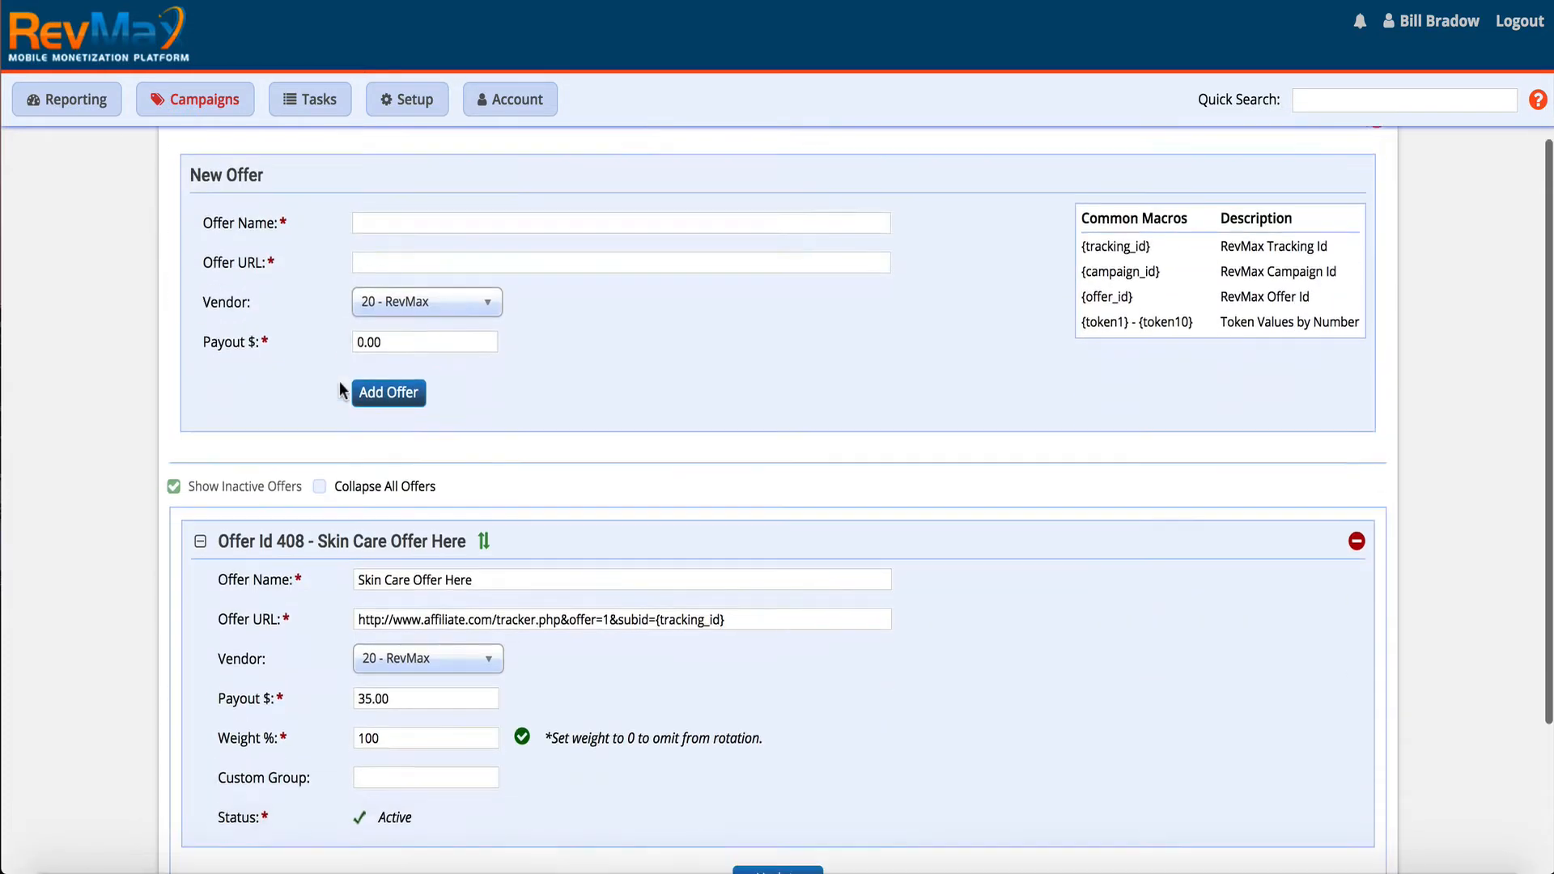
{"action": "scroll", "coordinate": [338, 381], "scroll_direction": "down", "scroll_amount": 3}
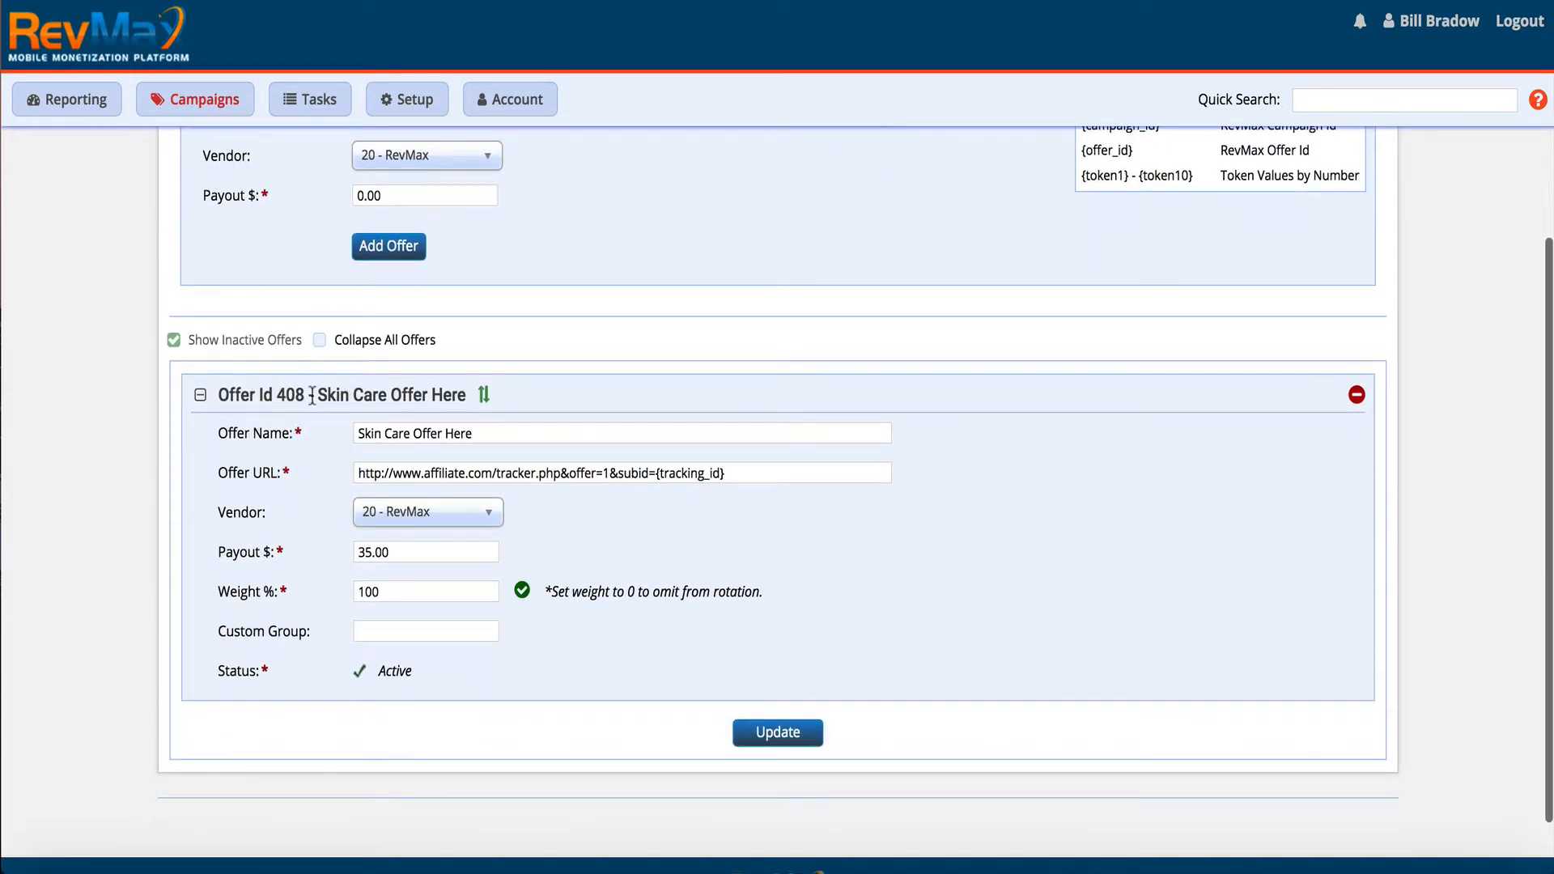
{"action": "scroll", "coordinate": [311, 395], "scroll_direction": "up", "scroll_amount": 5}
Return to the campaign's tracking setup and highlight the specific-offer link and the group rotation link in turn.
{"action": "left_click", "coordinate": [593, 244]}
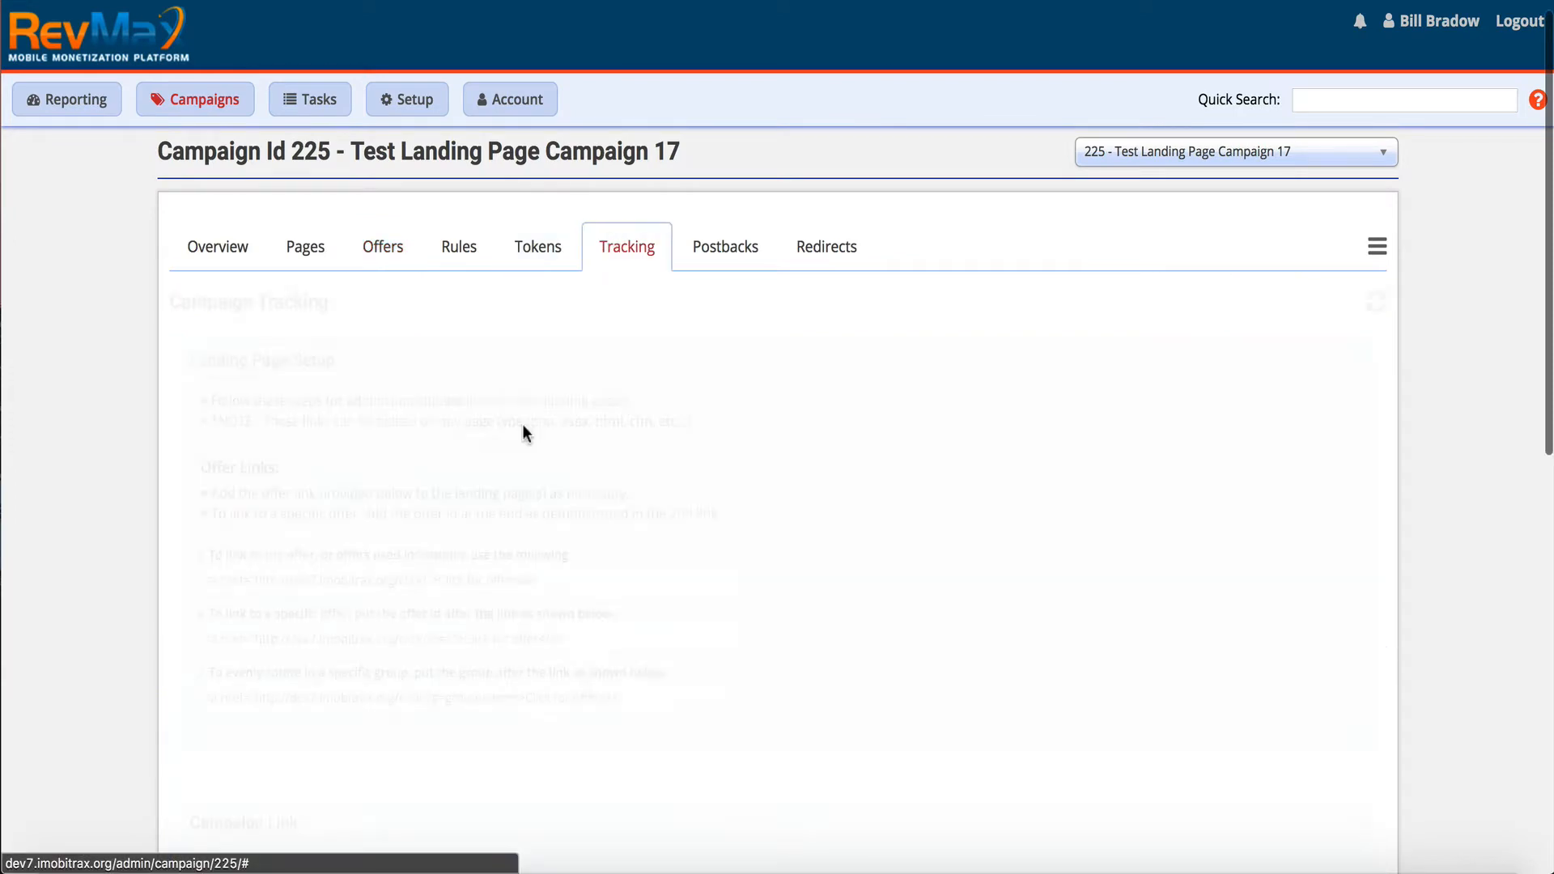
{"action": "triple_click", "coordinate": [444, 637]}
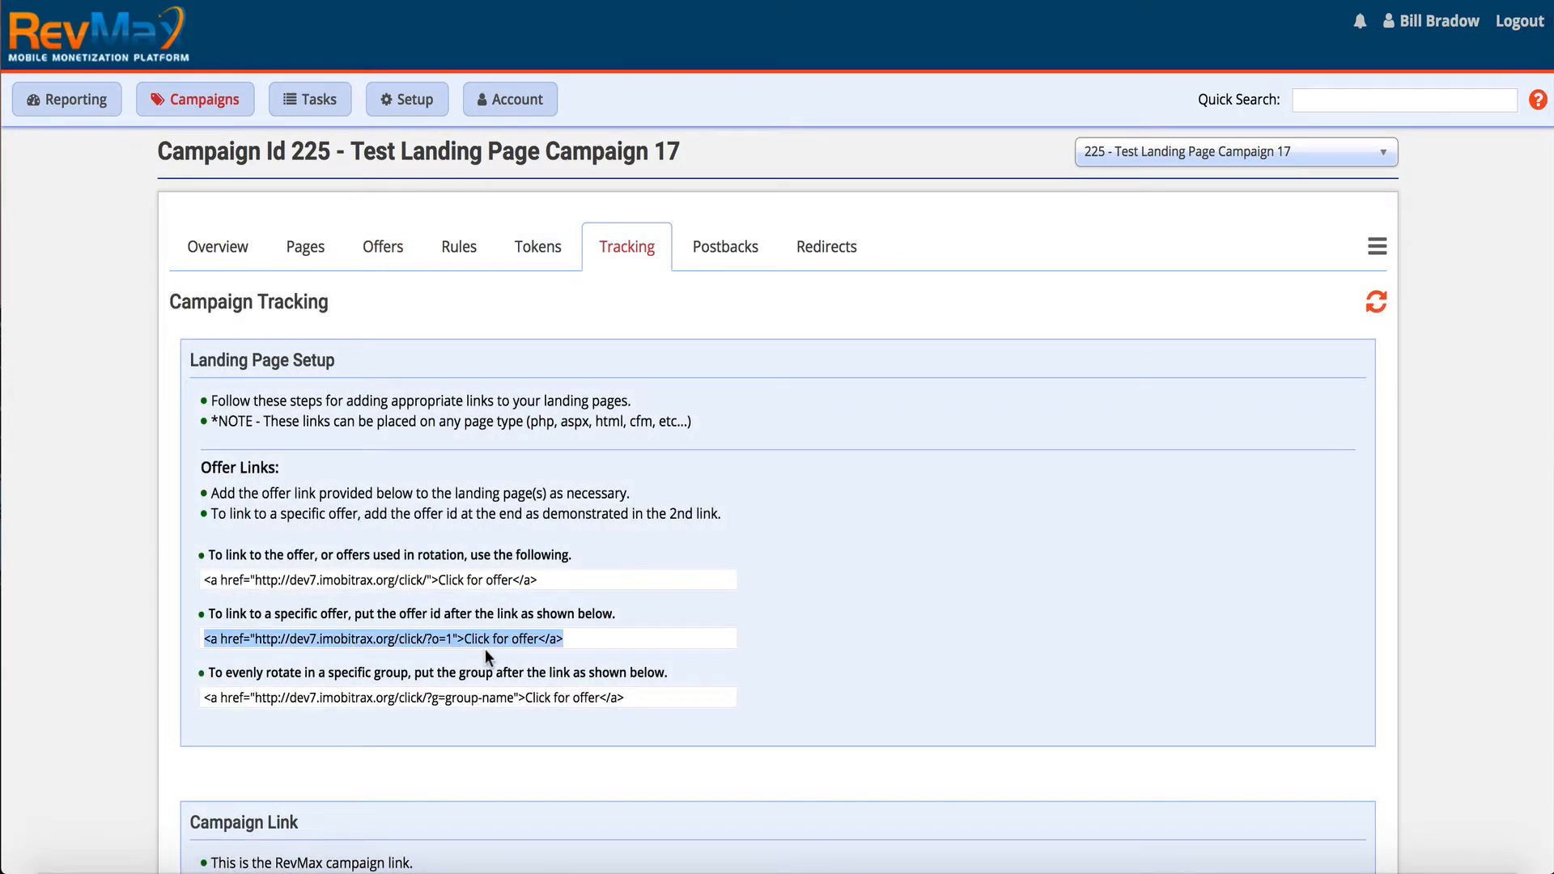
{"action": "triple_click", "coordinate": [437, 689]}
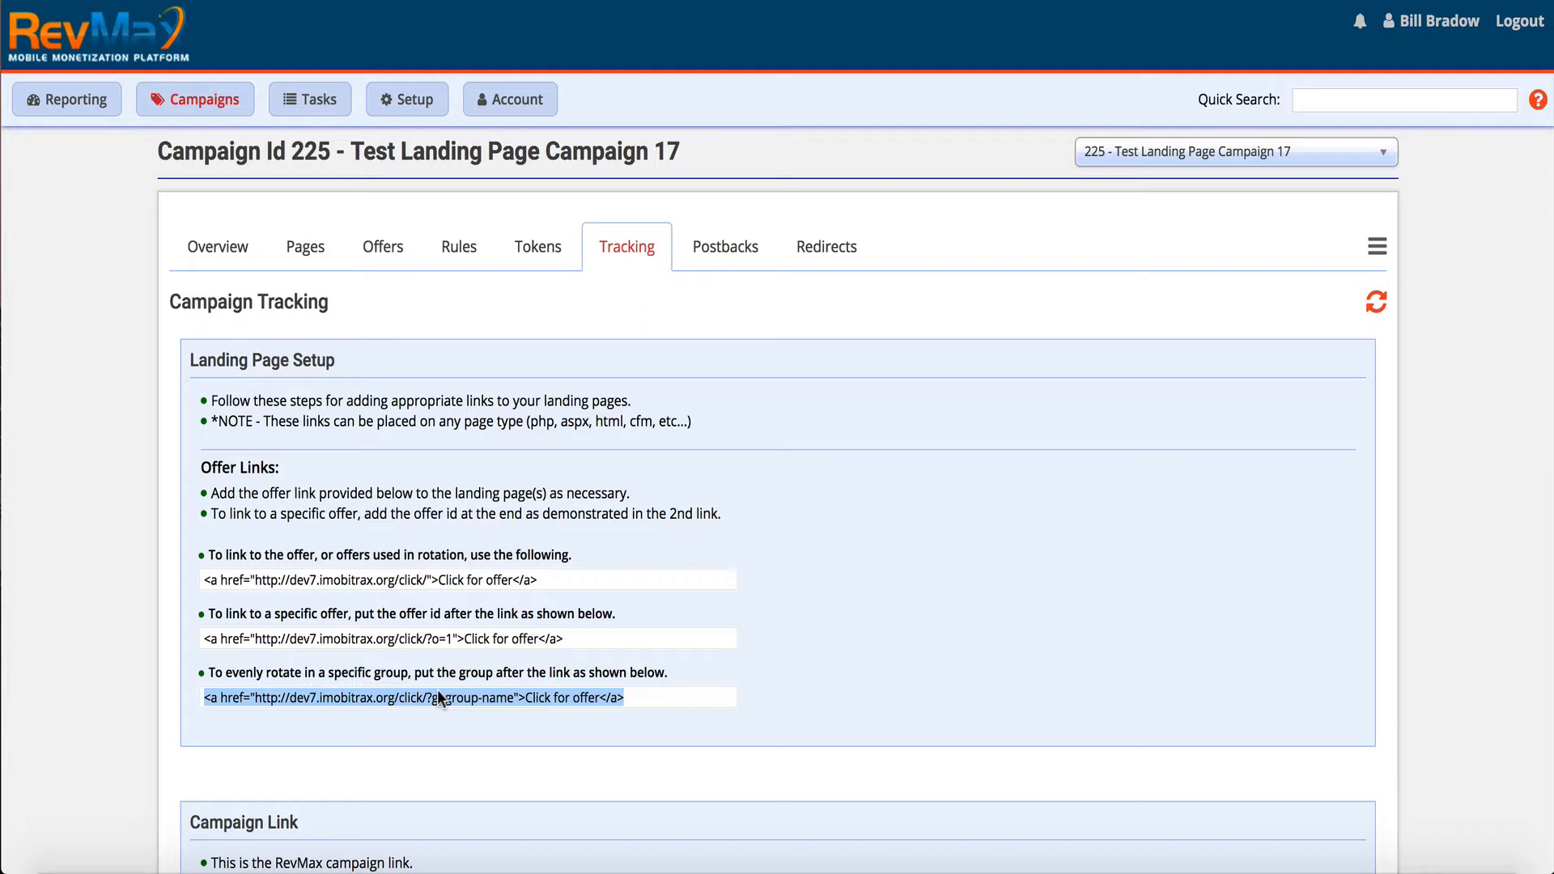
Examine the Campaign Link section and highlight the current campaign link URL.
{"action": "scroll", "coordinate": [440, 697], "scroll_direction": "down", "scroll_amount": 5}
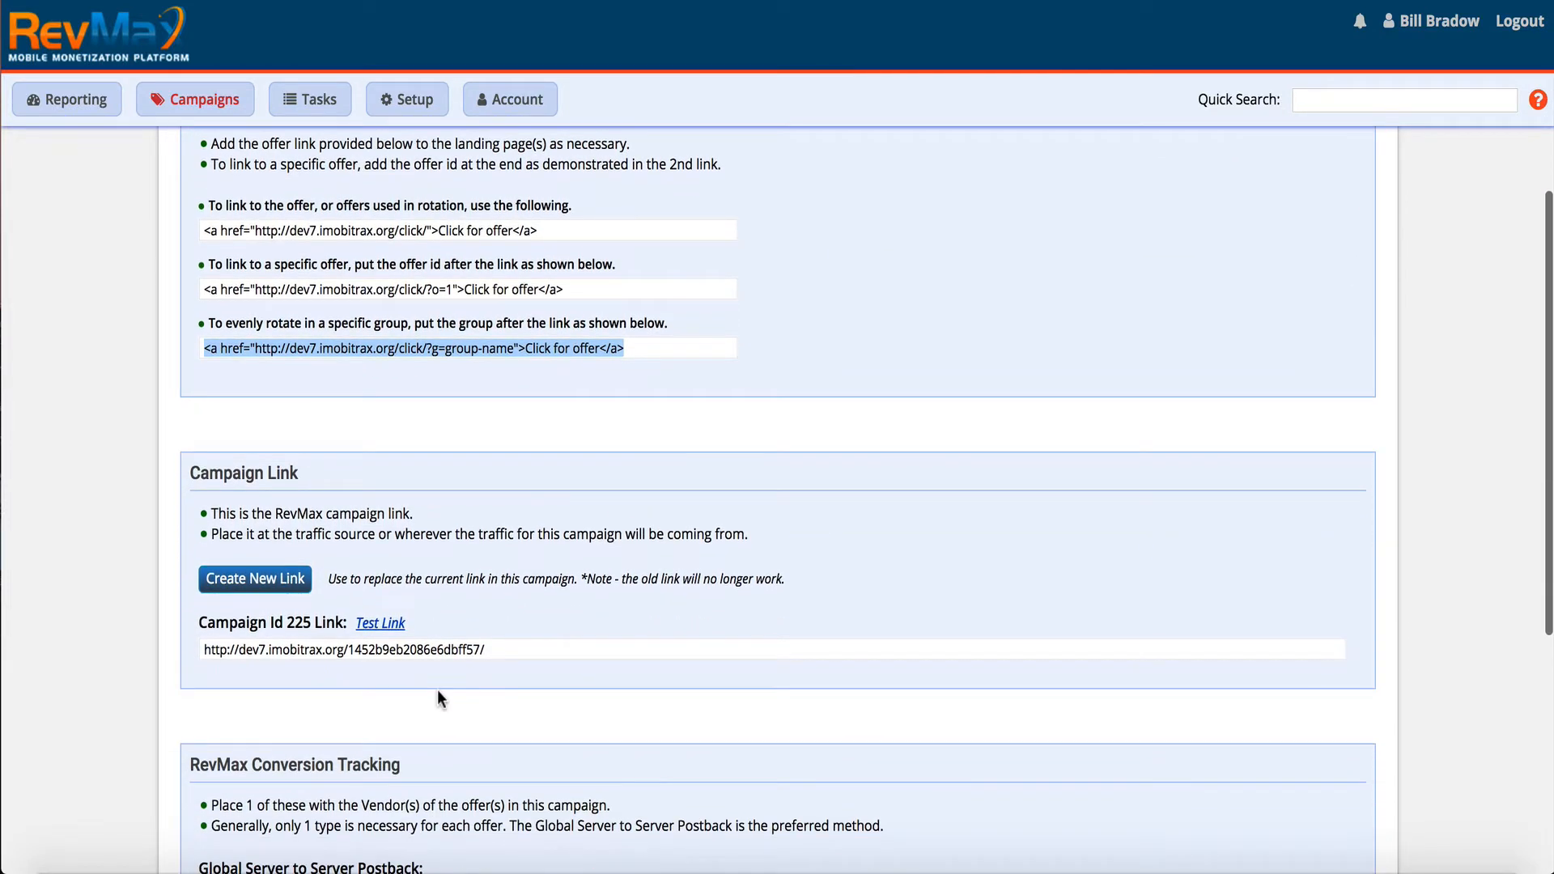
{"action": "scroll", "coordinate": [437, 690], "scroll_direction": "down", "scroll_amount": 1}
{"action": "scroll", "coordinate": [437, 690], "scroll_direction": "up", "scroll_amount": 2}
{"action": "scroll", "coordinate": [448, 447], "scroll_direction": "down", "scroll_amount": 2}
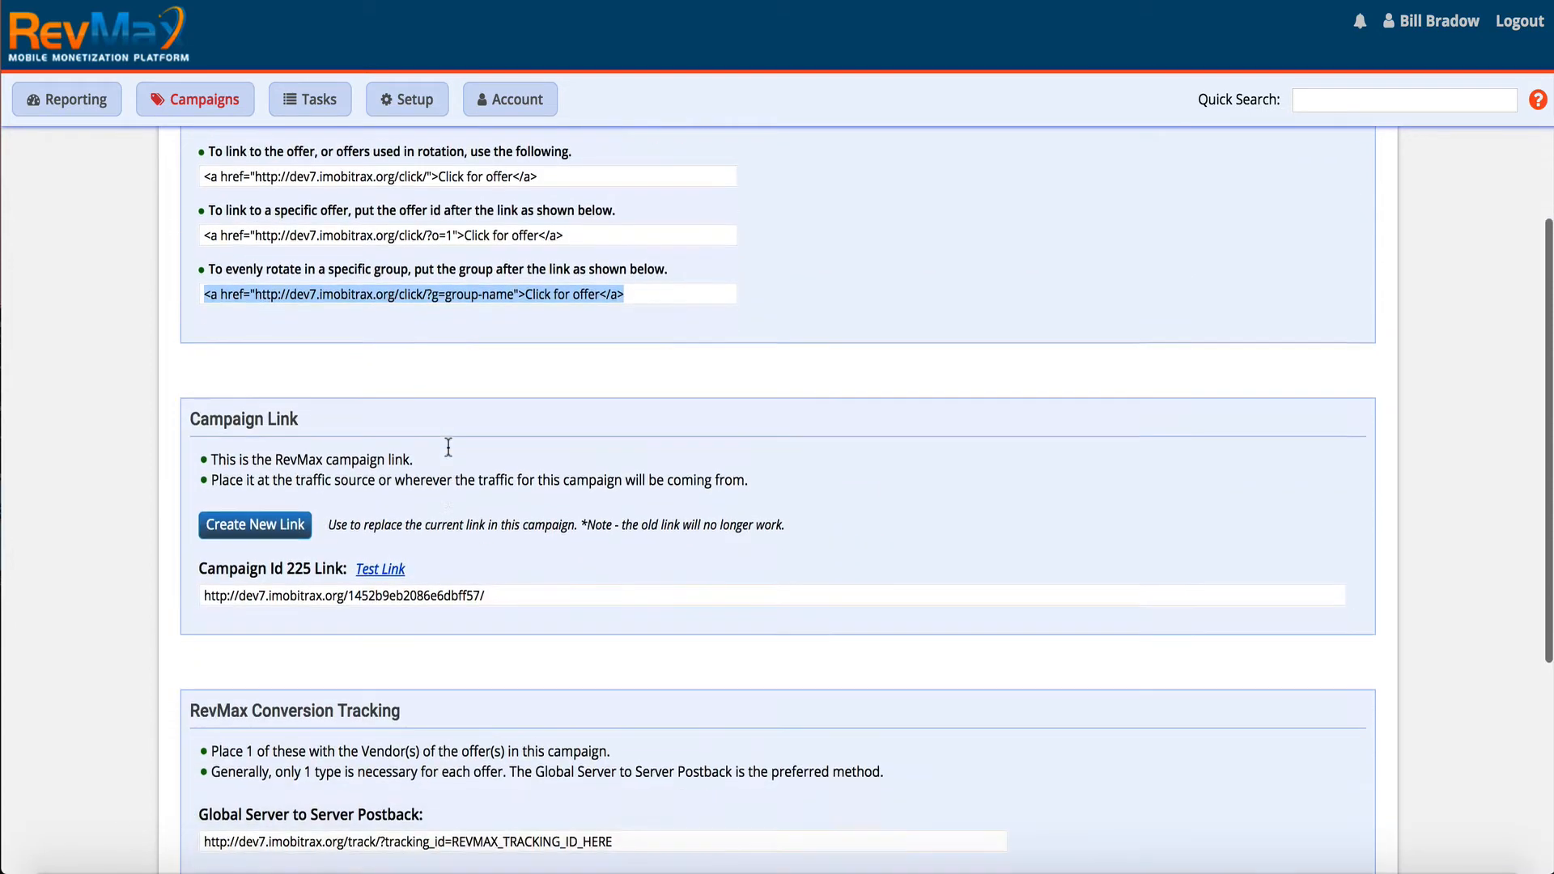
{"action": "scroll", "coordinate": [448, 447], "scroll_direction": "down", "scroll_amount": 2}
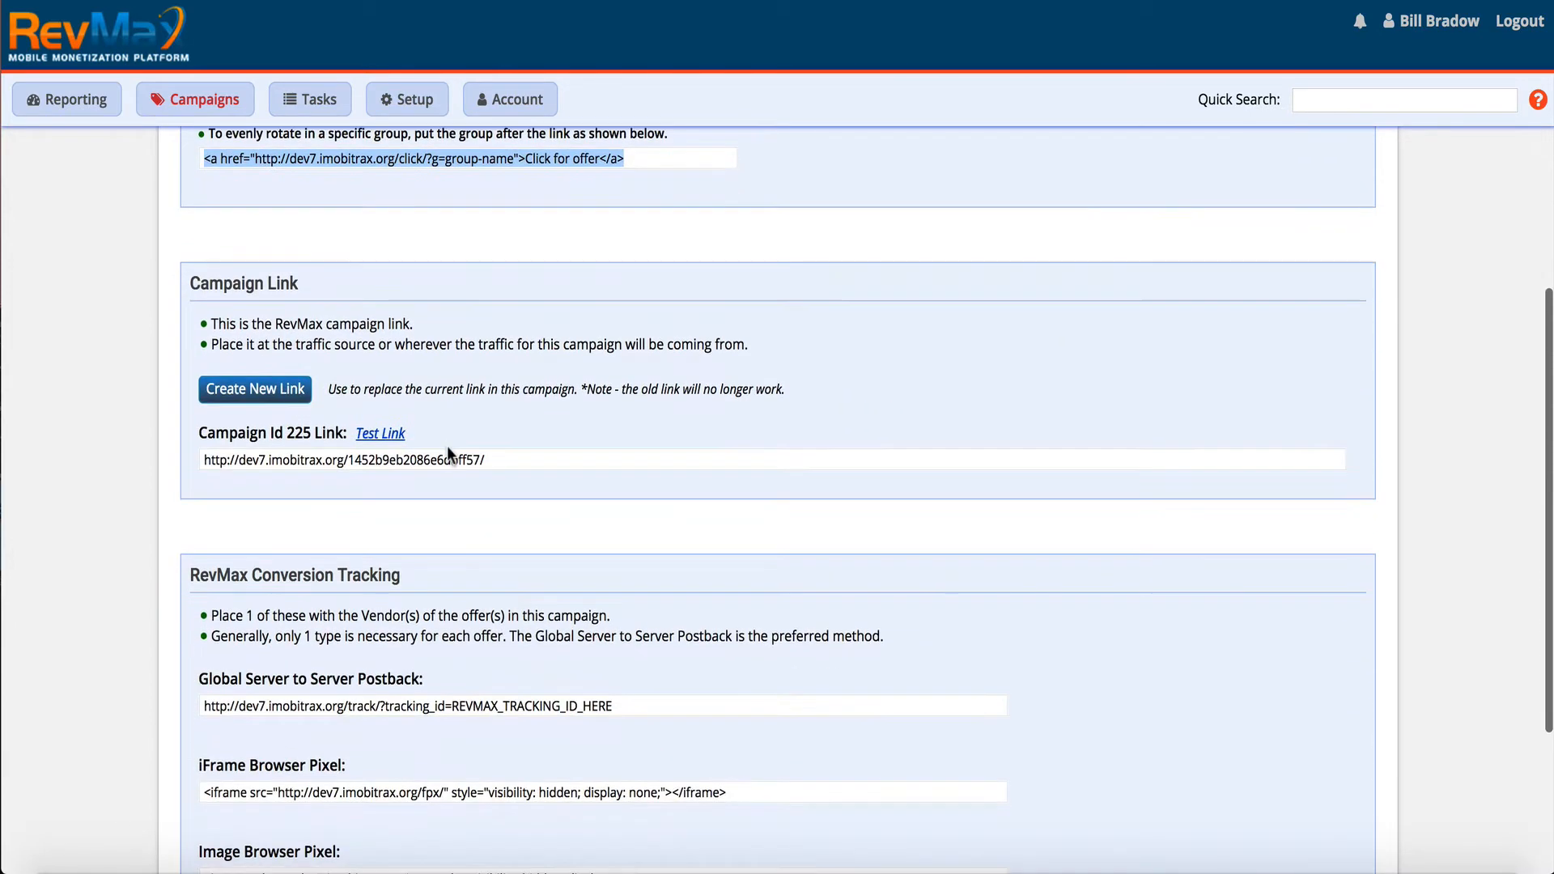
{"action": "left_click", "coordinate": [276, 455]}
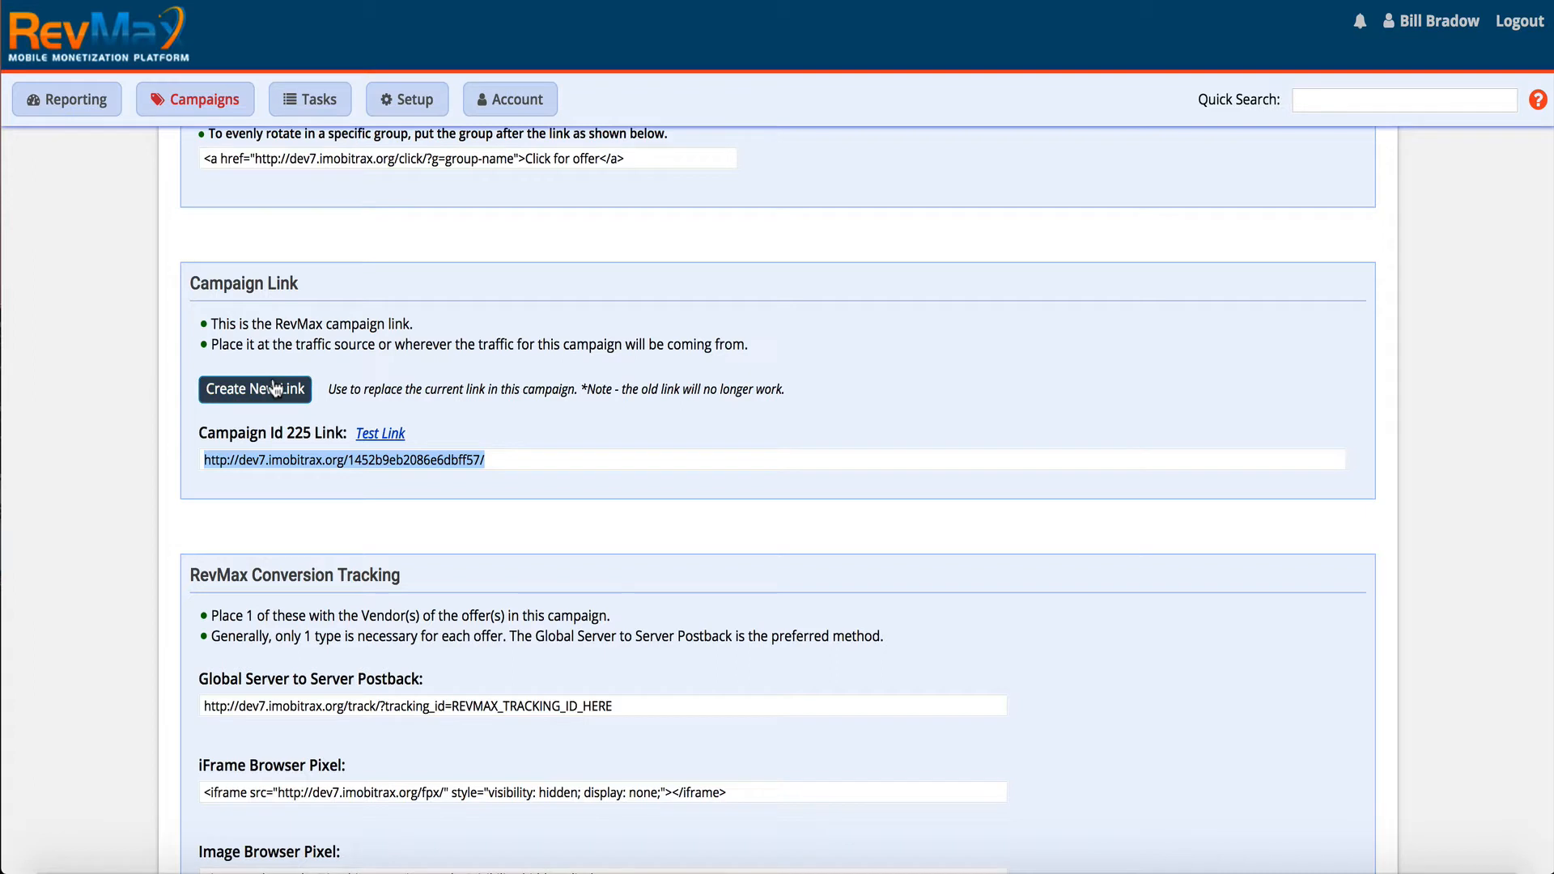
{"action": "left_click", "coordinate": [356, 458]}
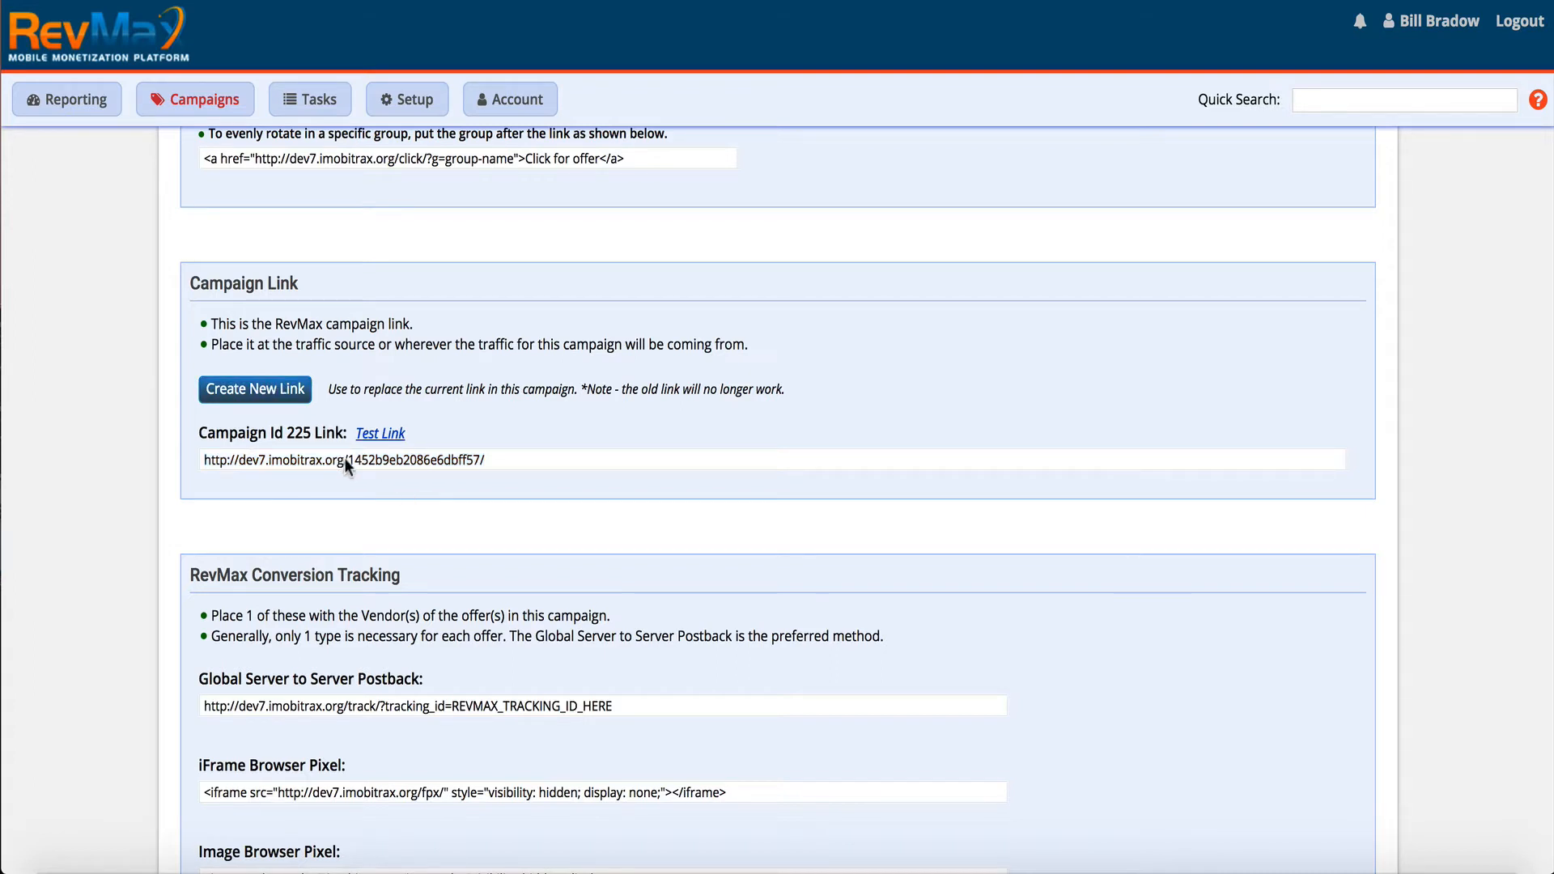
Replace the current campaign link with a newly created one, confirm the reset, and select the new URL.
{"action": "left_click", "coordinate": [294, 395]}
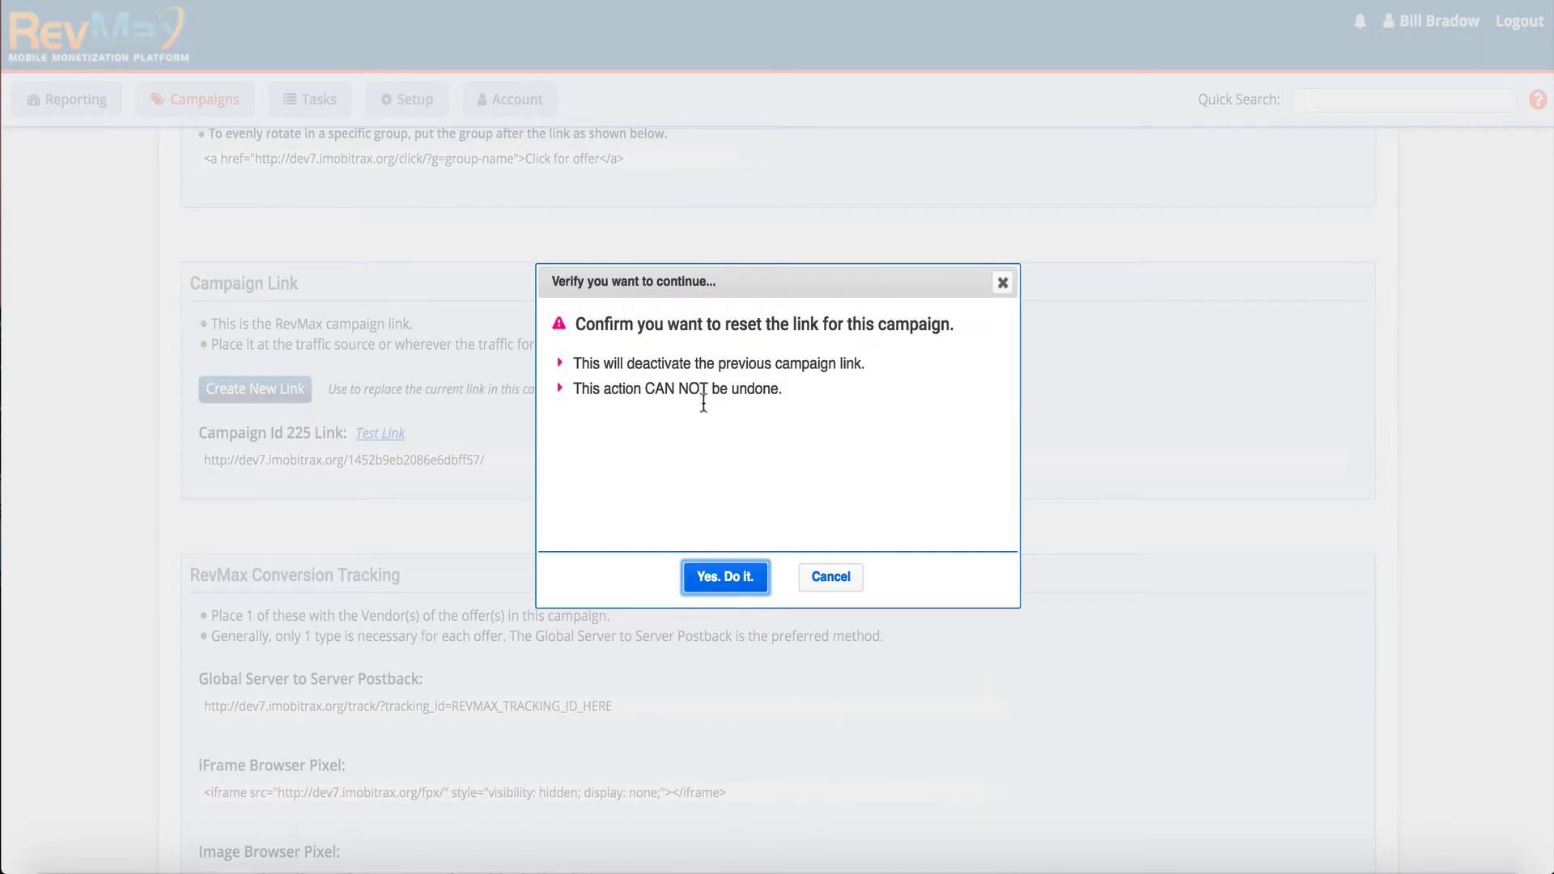
{"action": "left_click", "coordinate": [710, 580]}
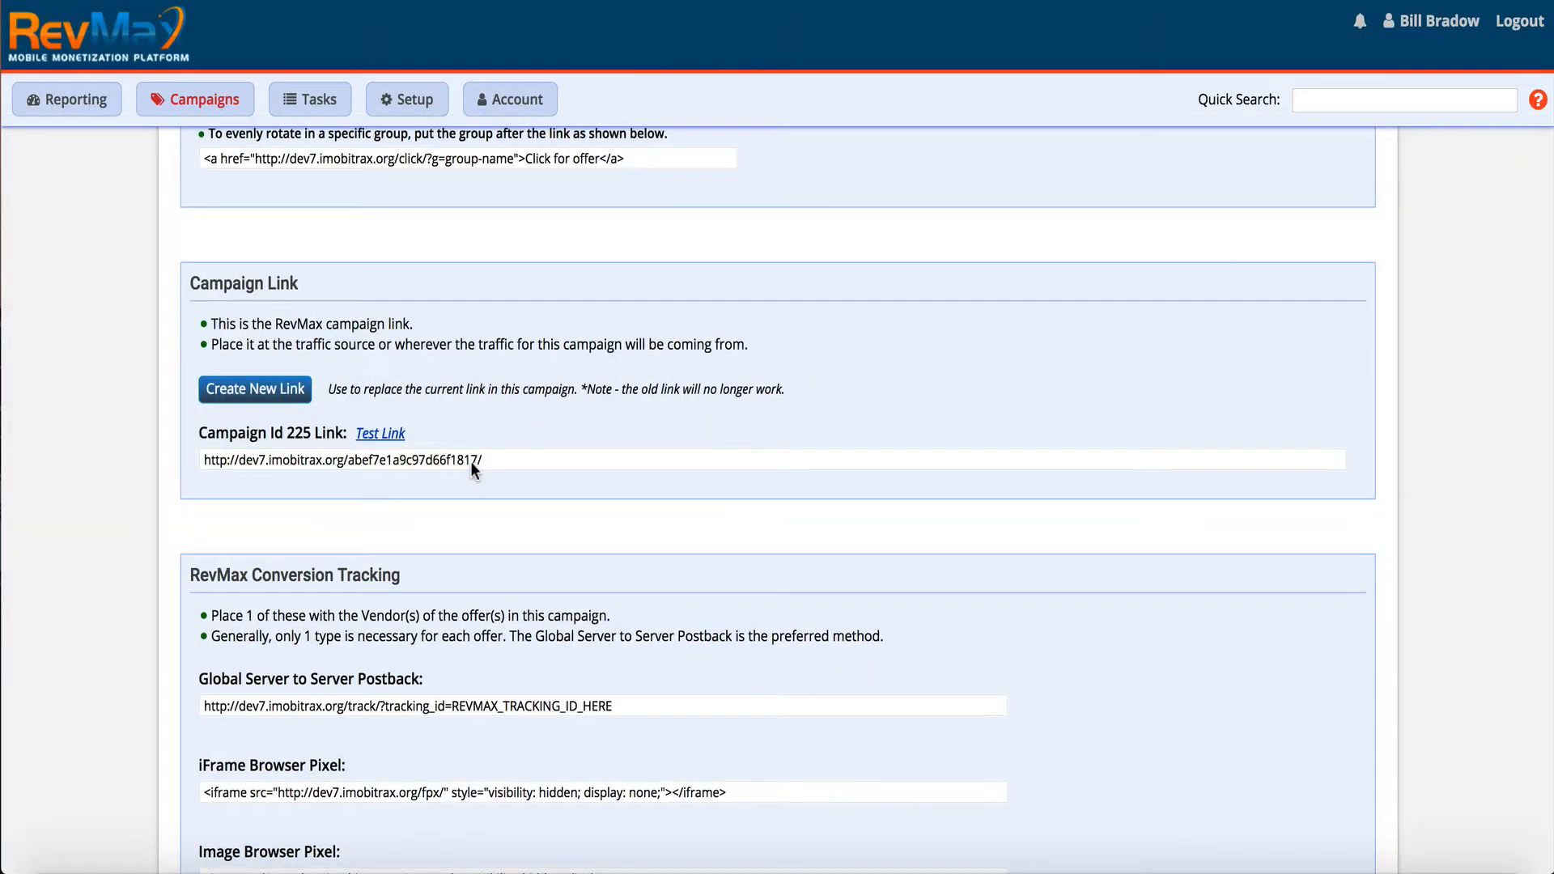
{"action": "left_click", "coordinate": [470, 461]}
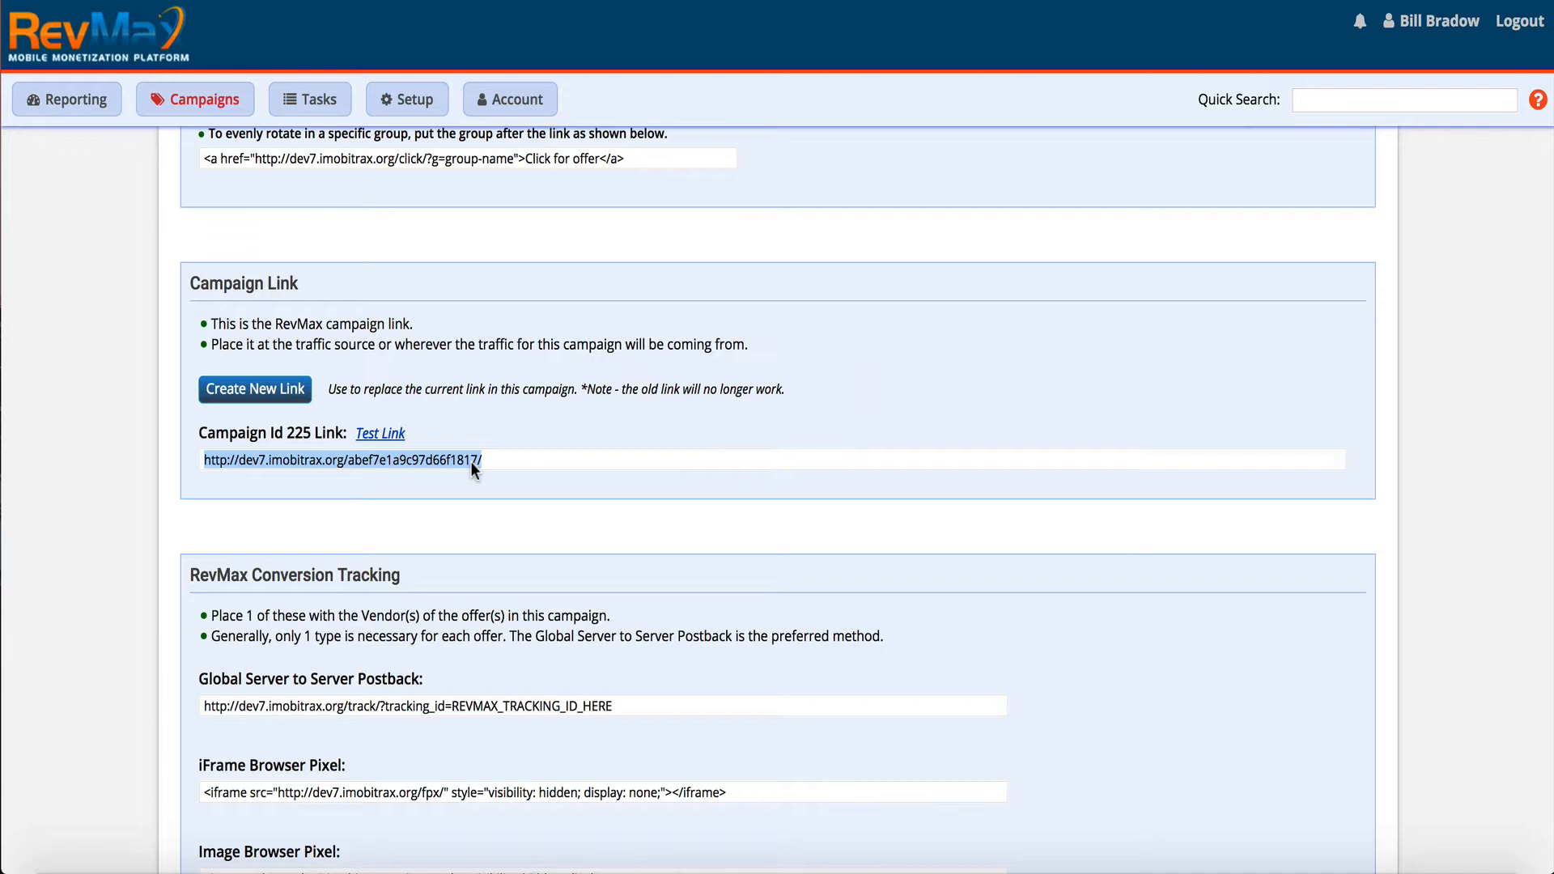
Review the RevMax conversion tracking codes, highlighting the iFrame browser pixel and the Global Server to Server Postback.
{"action": "scroll", "coordinate": [471, 462], "scroll_direction": "down", "scroll_amount": 4}
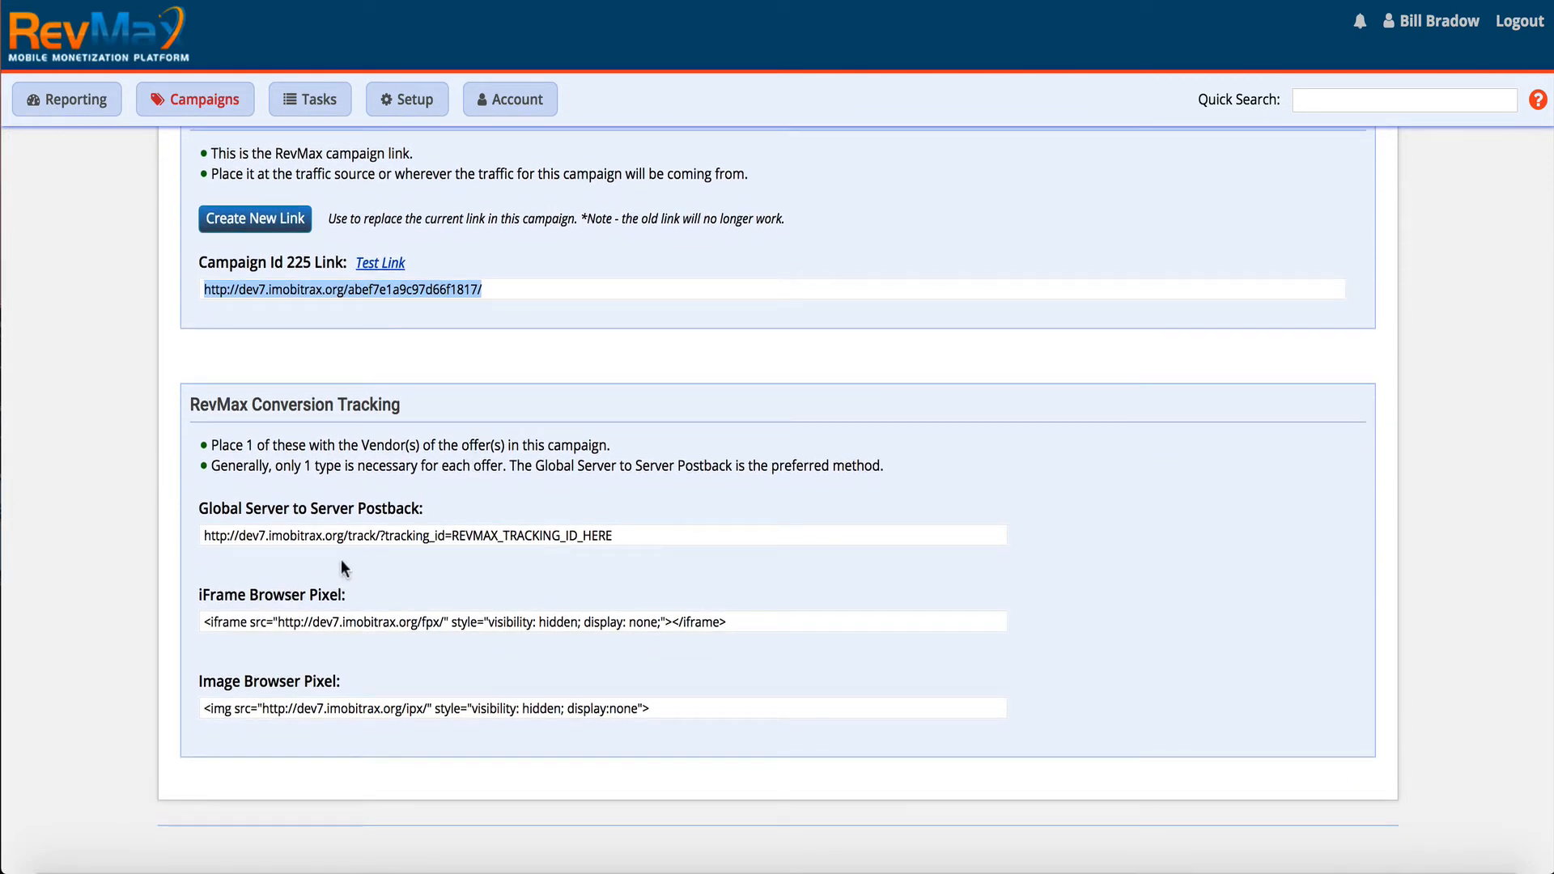
{"action": "left_click", "coordinate": [368, 534]}
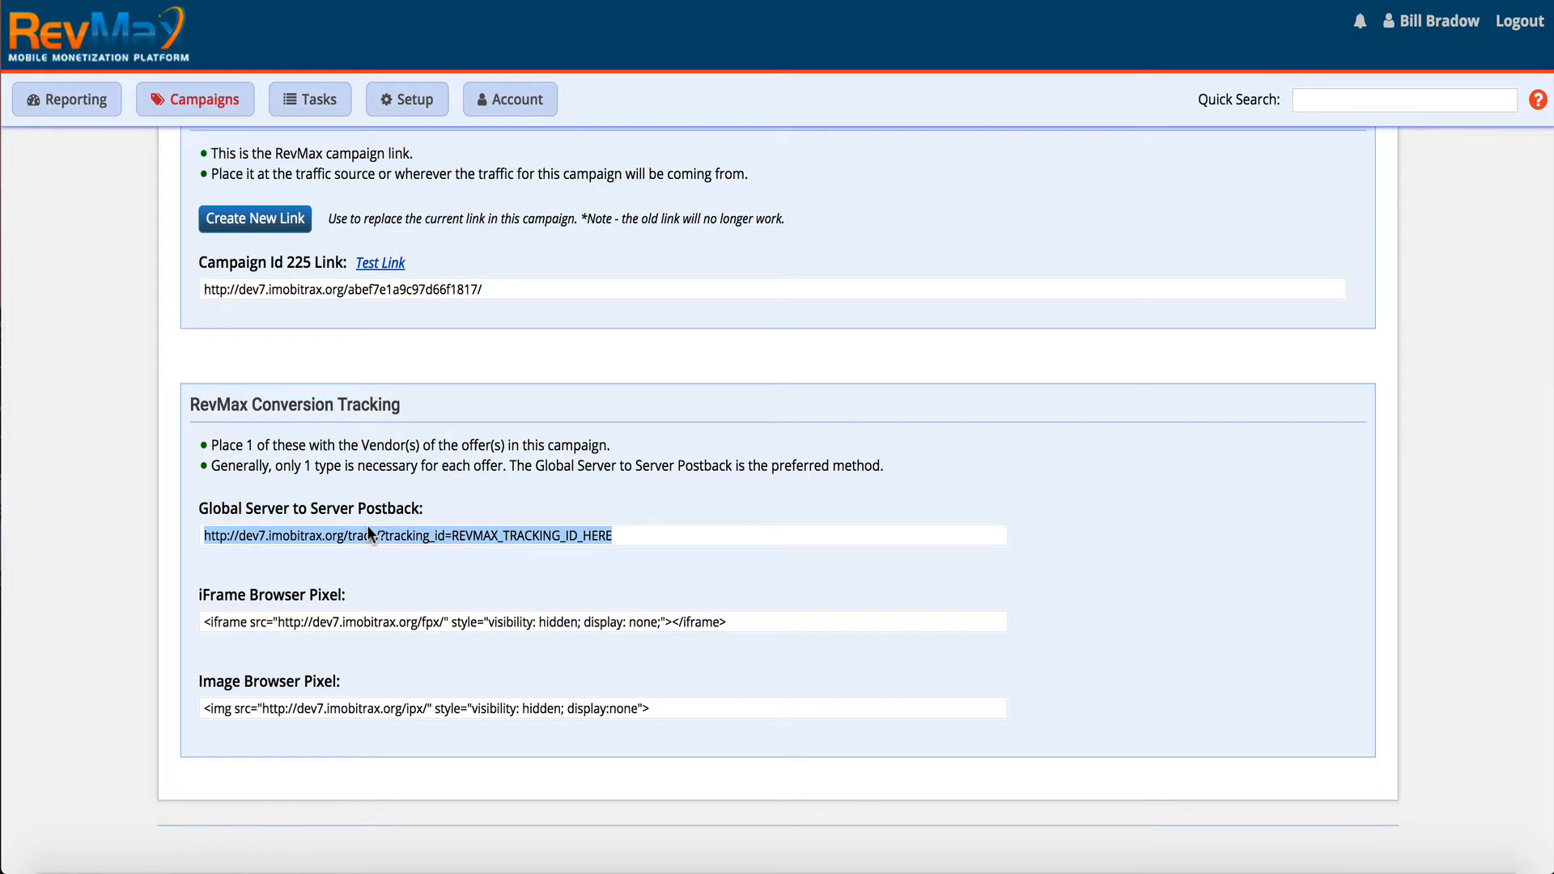
{"action": "left_click", "coordinate": [306, 621]}
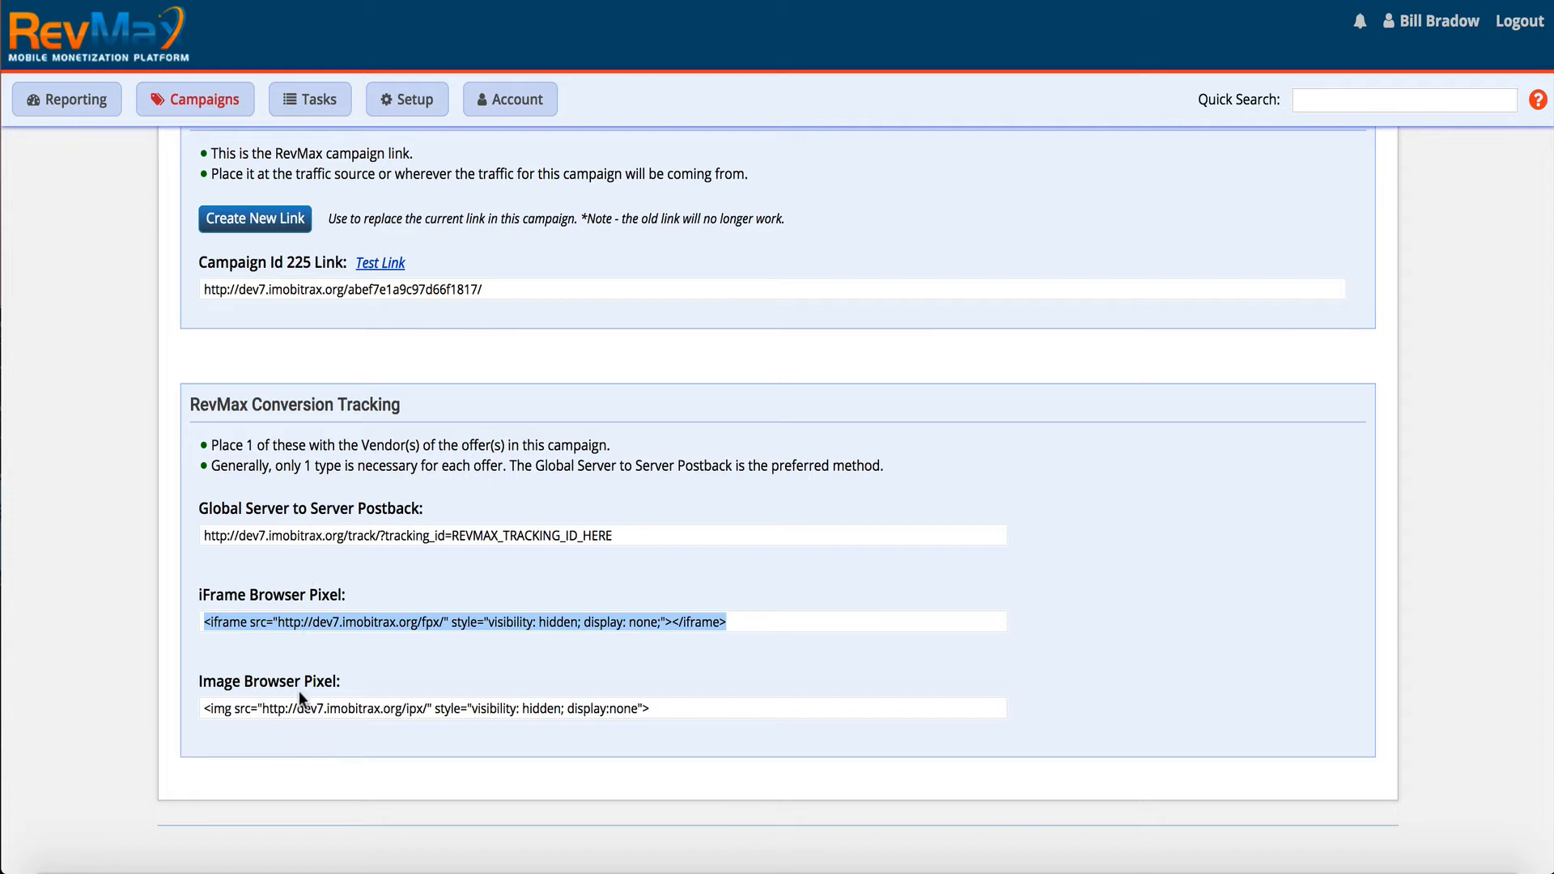
{"action": "left_click", "coordinate": [342, 537]}
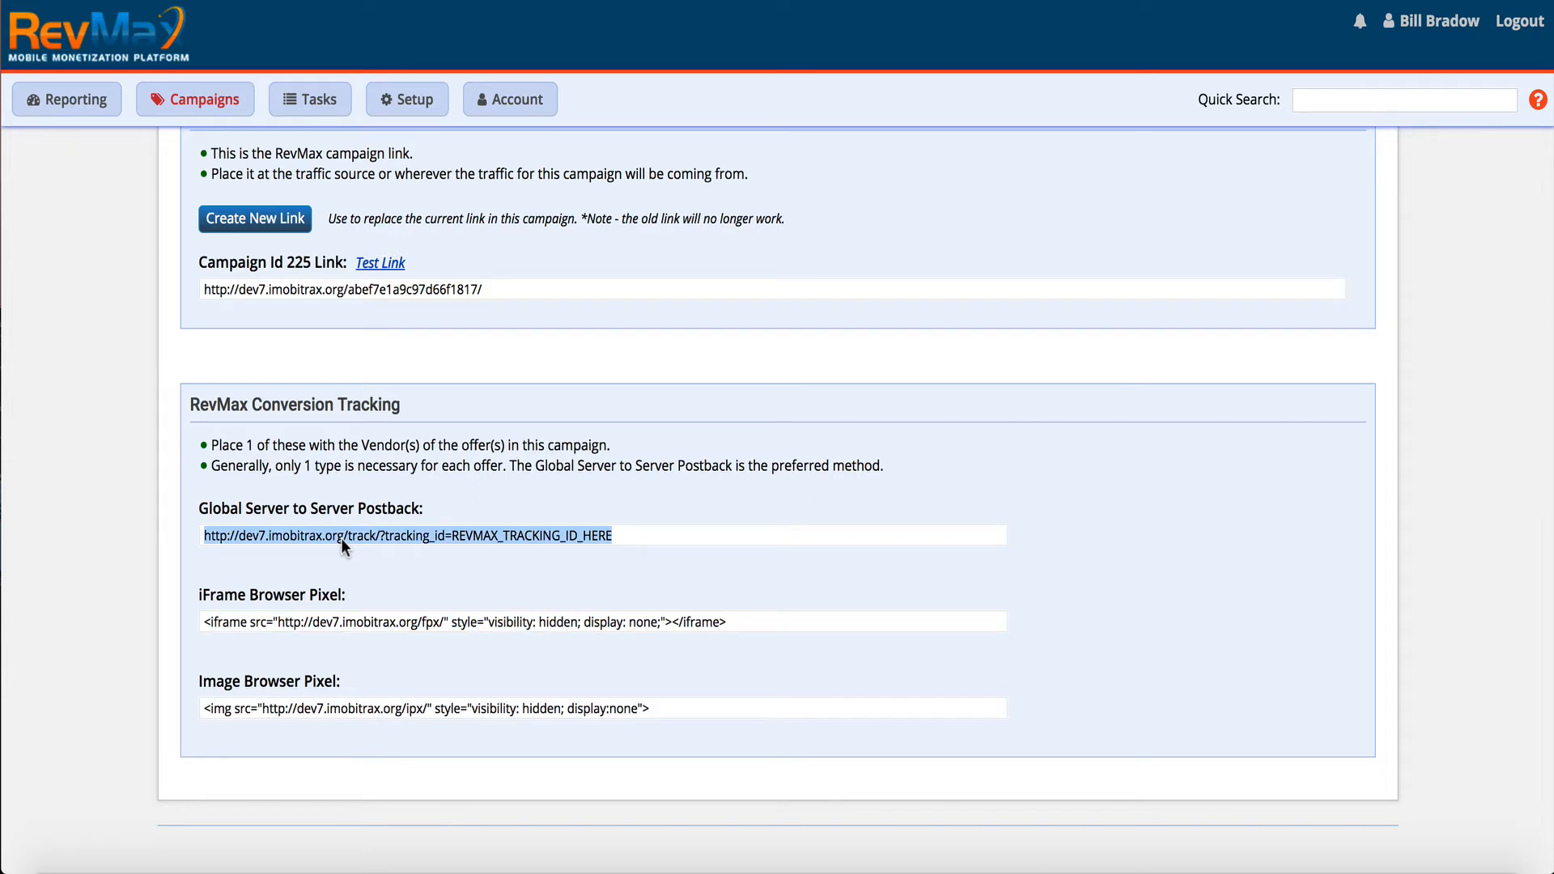
Highlight the iFrame Browser Pixel, the Image Browser Pixel and the Global Server to Server Postback in turn, focusing on the postback's tracking_id value.
{"action": "left_click", "coordinate": [294, 623]}
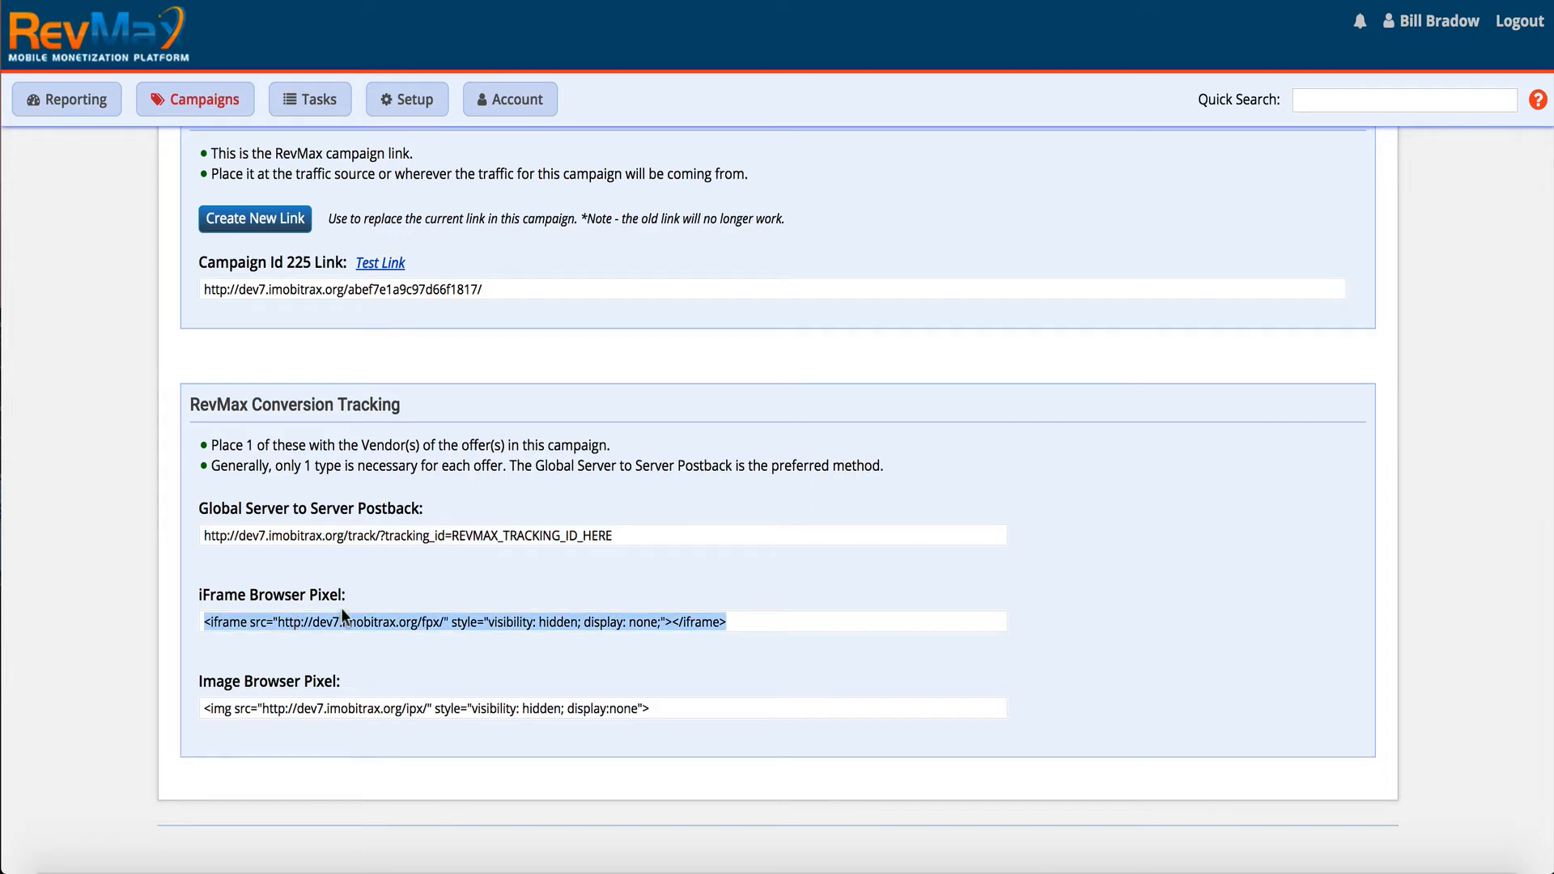
{"action": "left_click", "coordinate": [279, 715]}
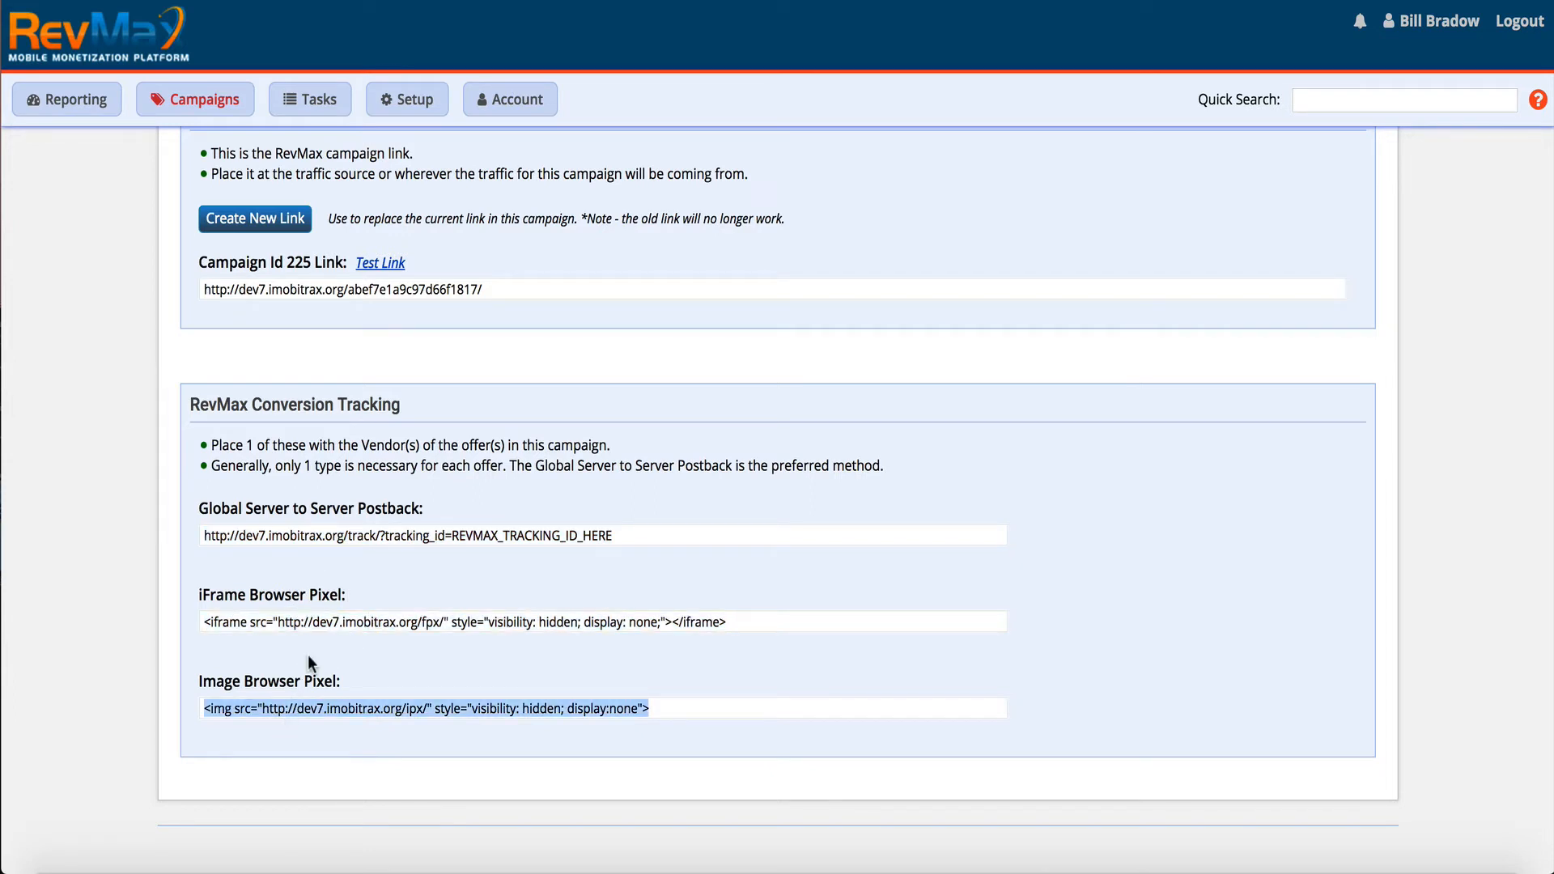
{"action": "left_click", "coordinate": [353, 536]}
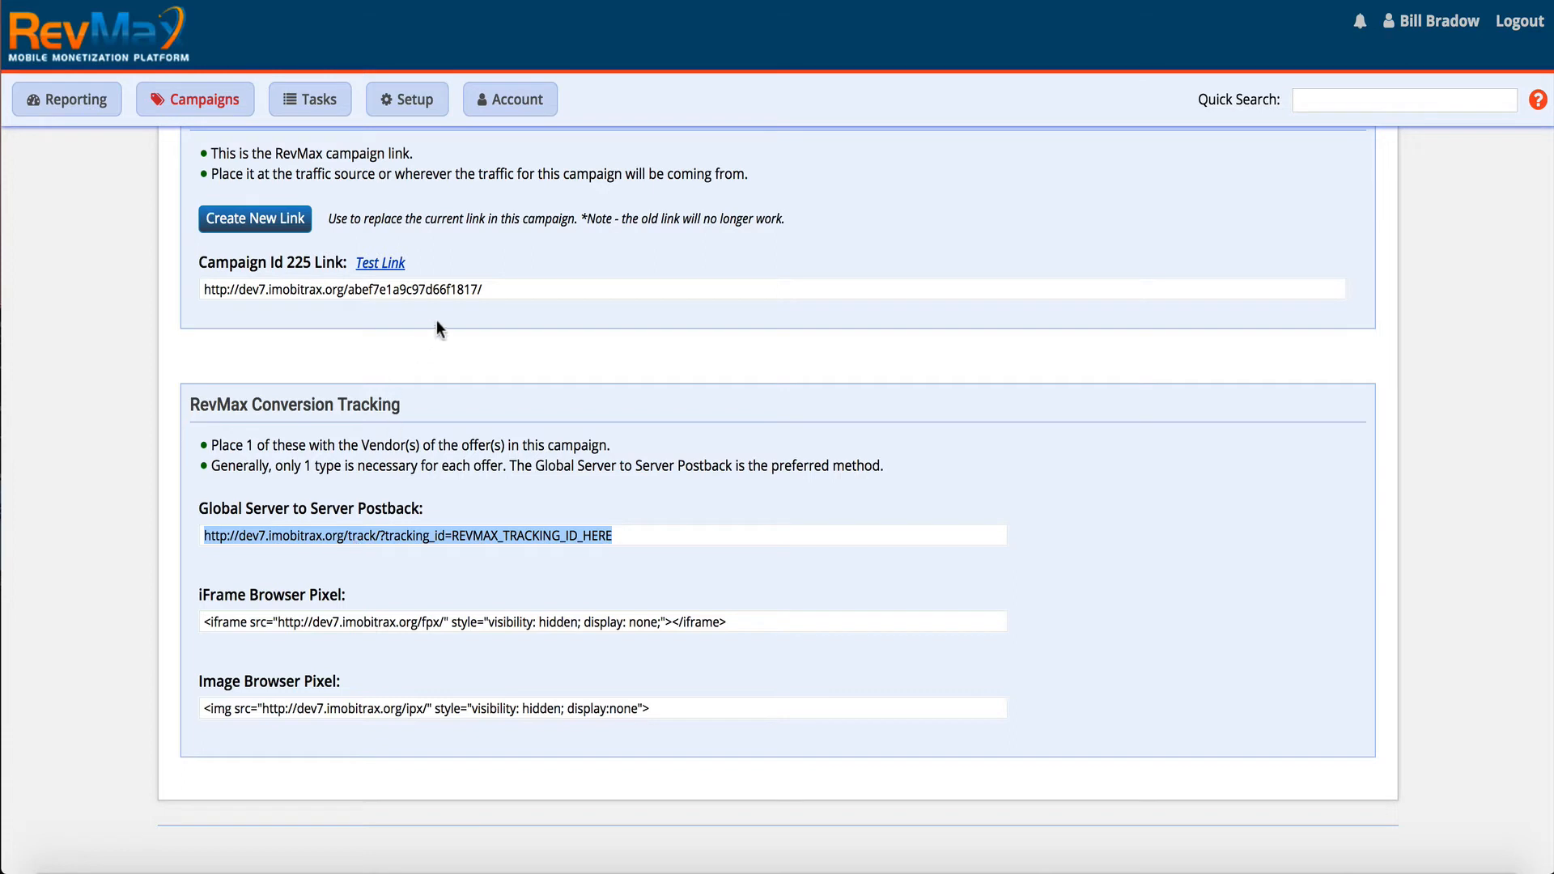
{"action": "left_click", "coordinate": [460, 535]}
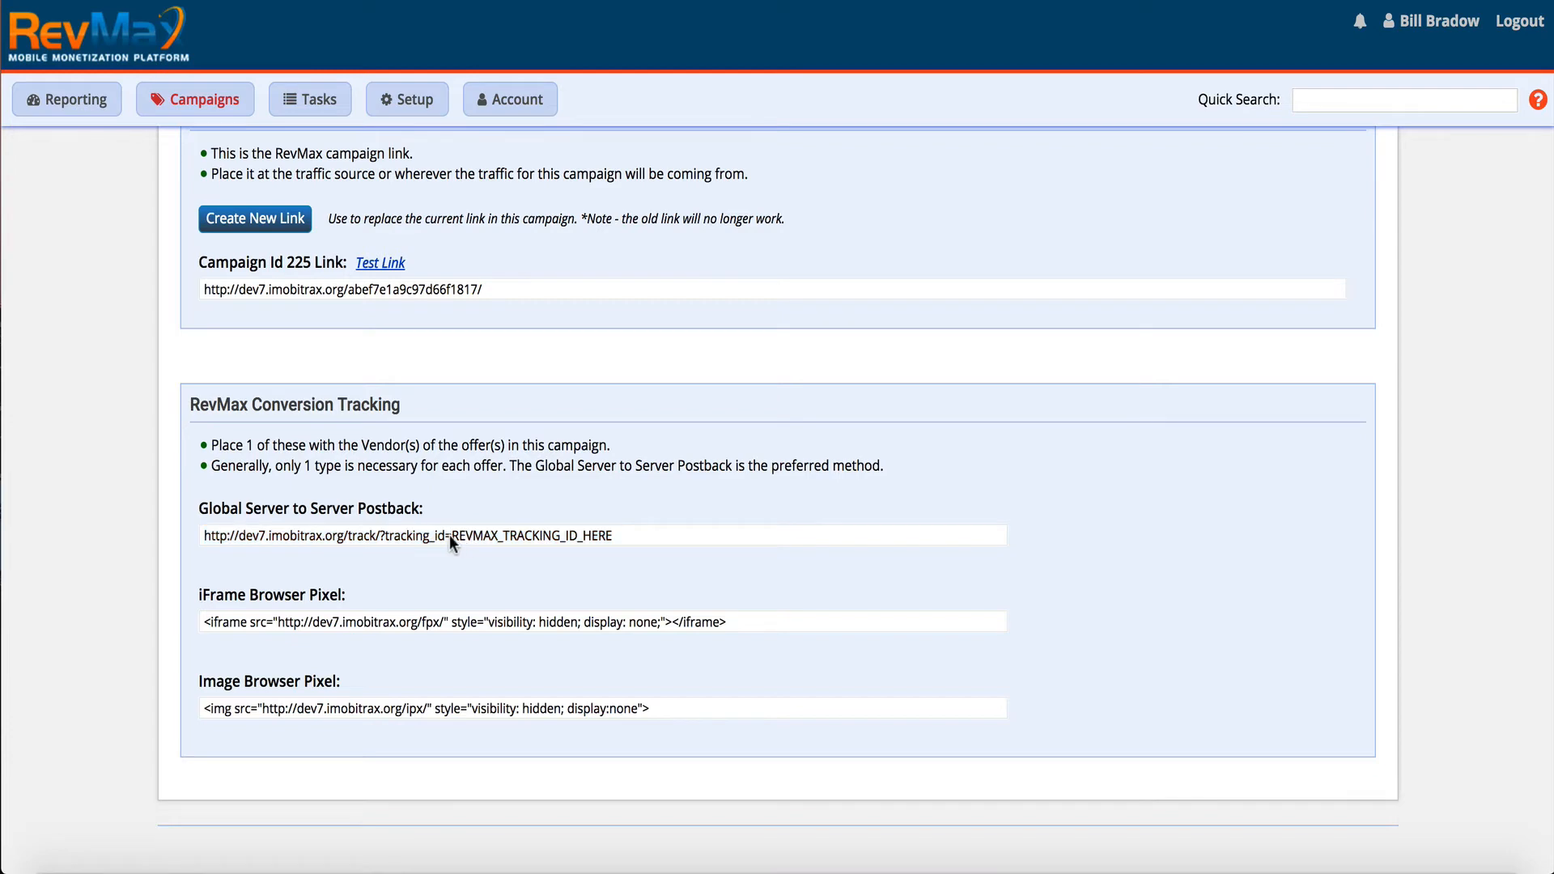
{"action": "mouse_move", "coordinate": [449, 536]}
{"action": "left_mouse_down"}
{"action": "mouse_move", "coordinate": [618, 535]}
{"action": "mouse_move", "coordinate": [453, 536]}
{"action": "left_mouse_up"}
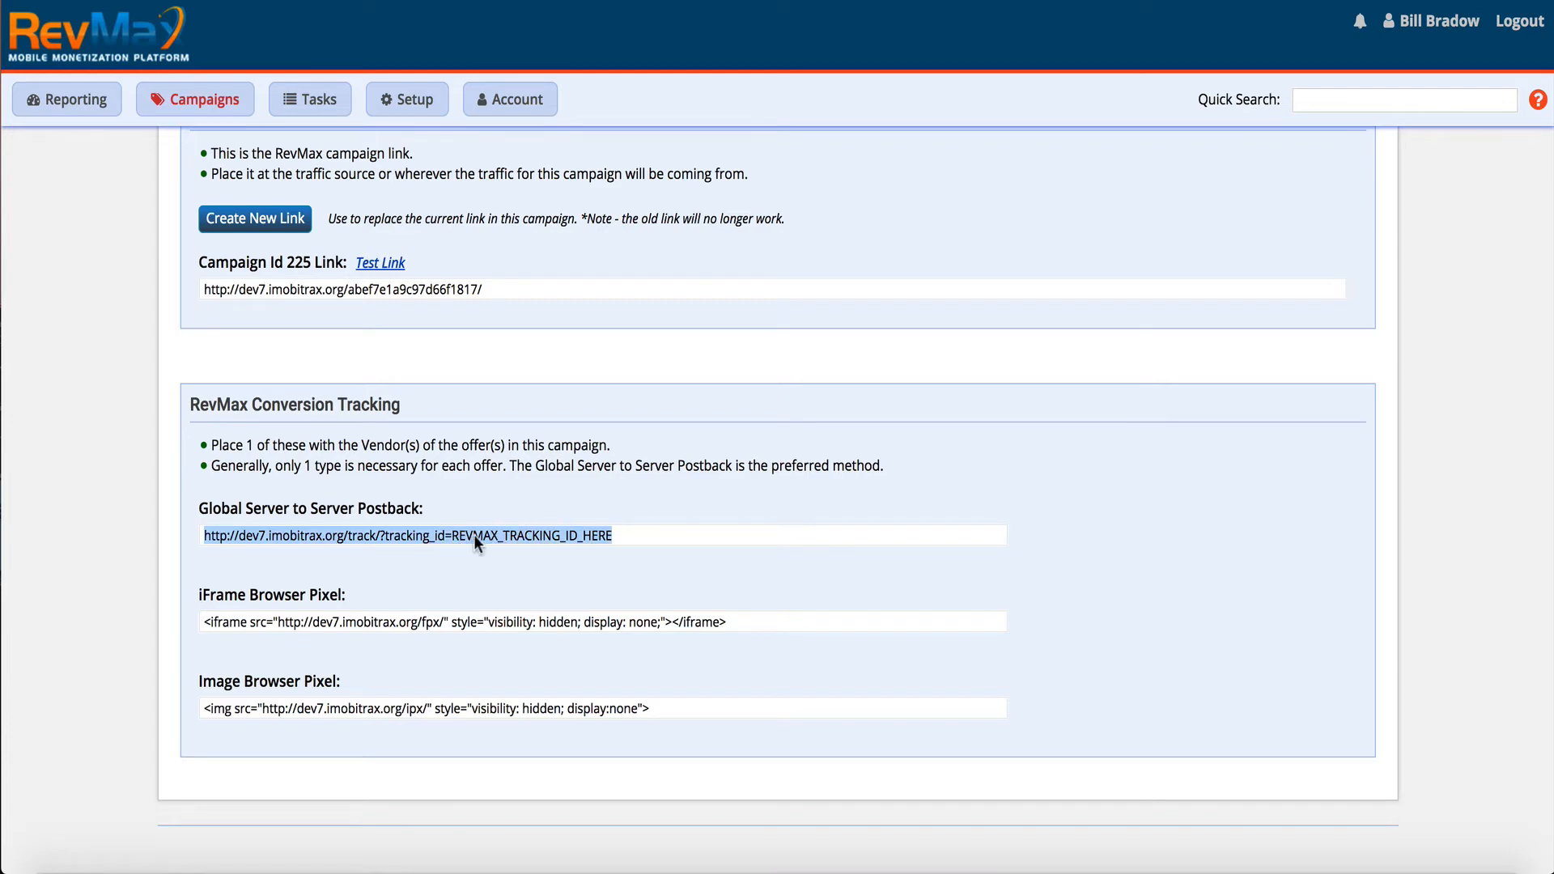
{"action": "left_click", "coordinate": [533, 526]}
Open the campaign's postbacks and examine the New Postback form, its allowed macros and the postback list.
{"action": "scroll", "coordinate": [531, 524], "scroll_direction": "up", "scroll_amount": 10}
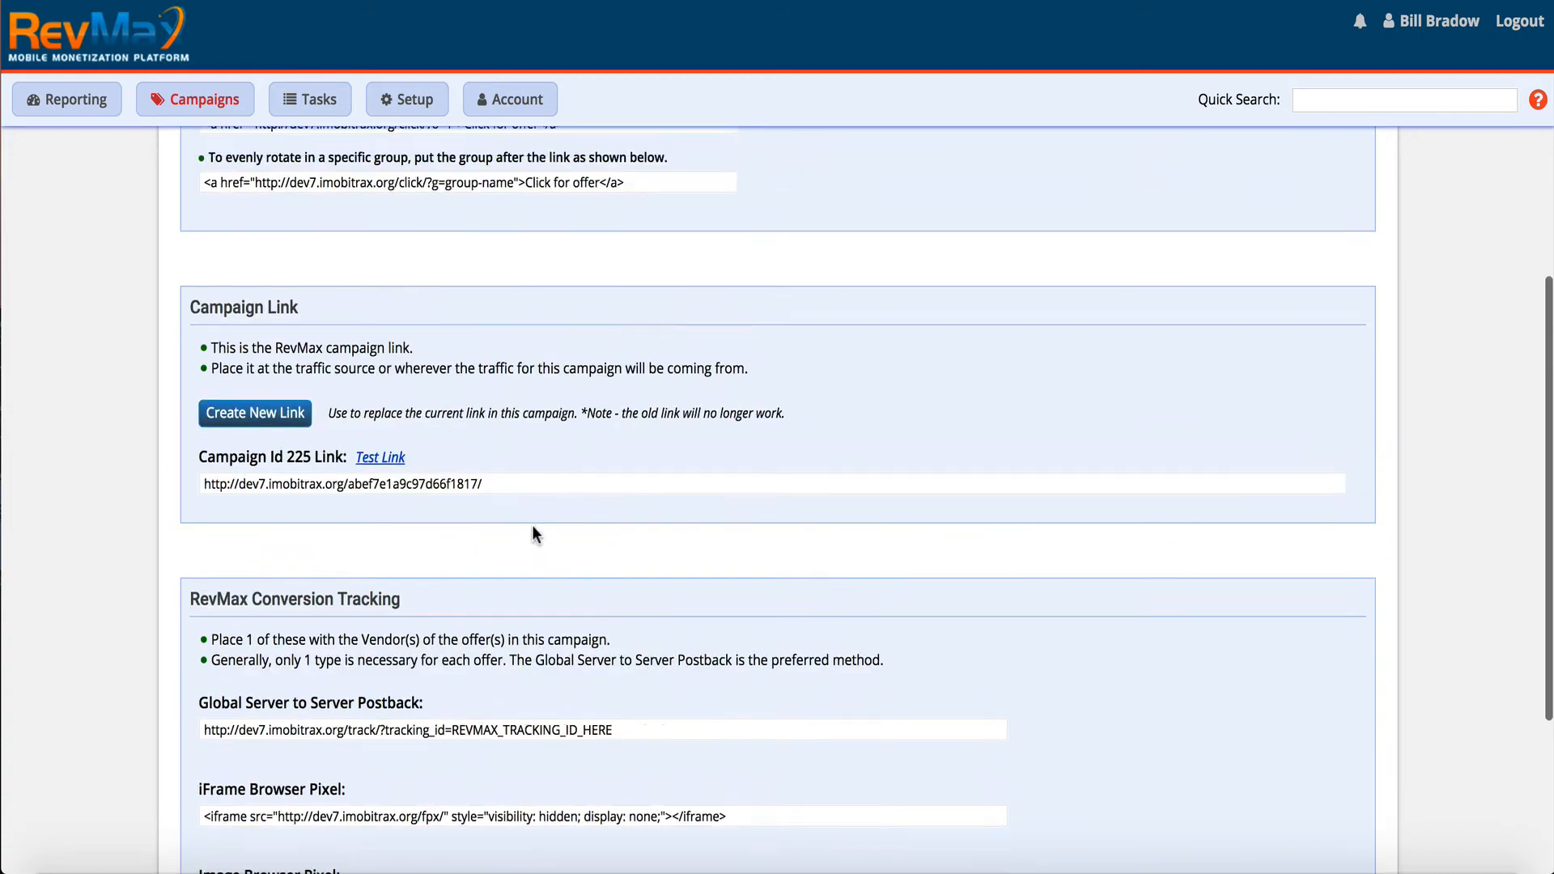
{"action": "scroll", "coordinate": [532, 527], "scroll_direction": "down", "scroll_amount": 5}
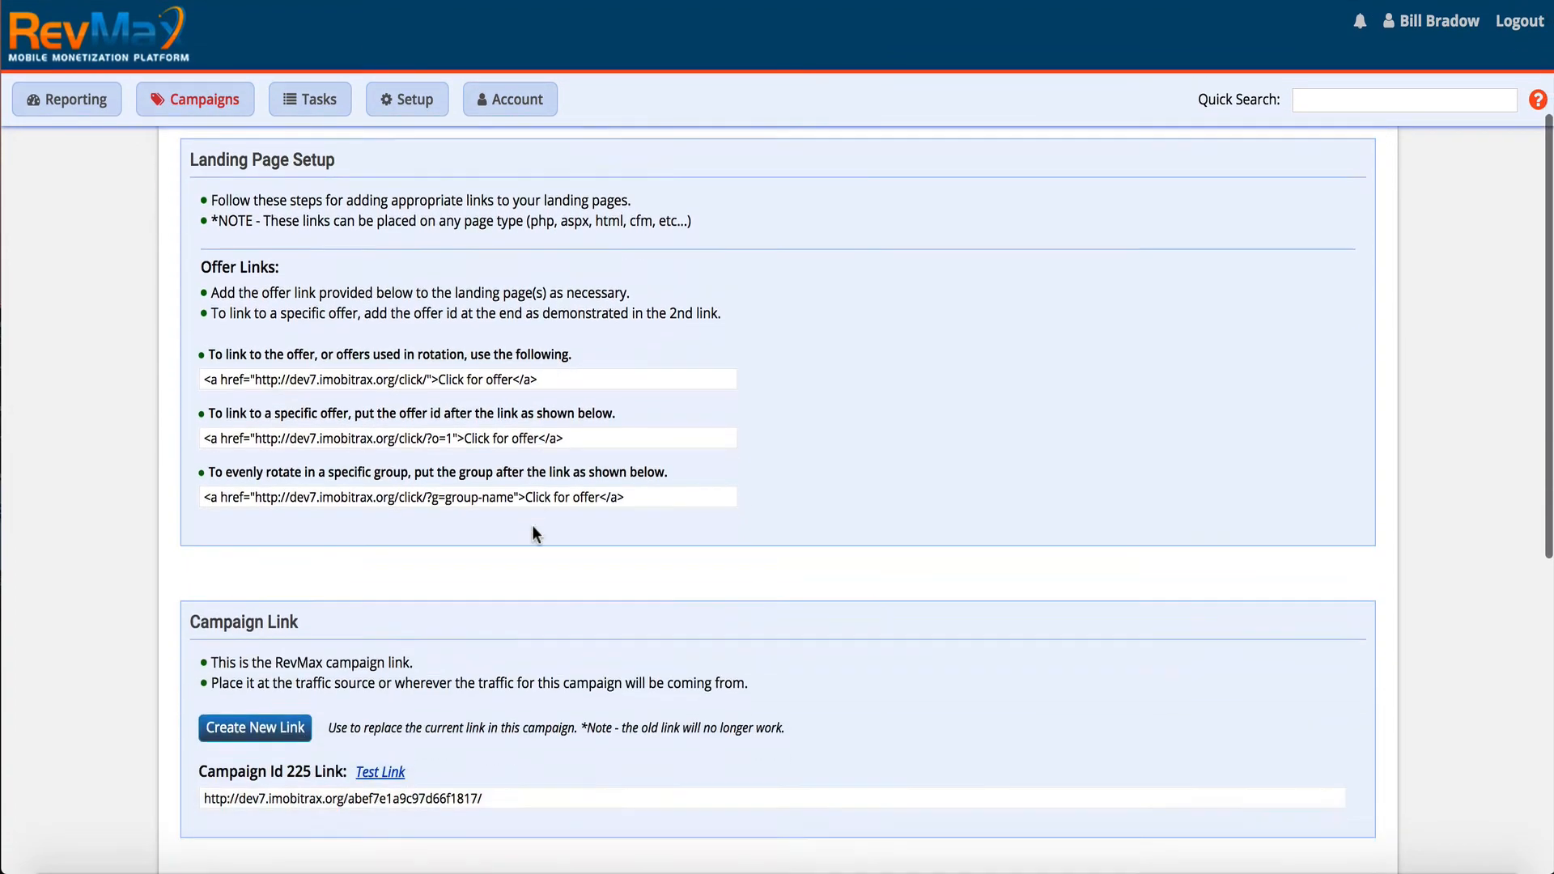
{"action": "scroll", "coordinate": [533, 528], "scroll_direction": "up", "scroll_amount": 5}
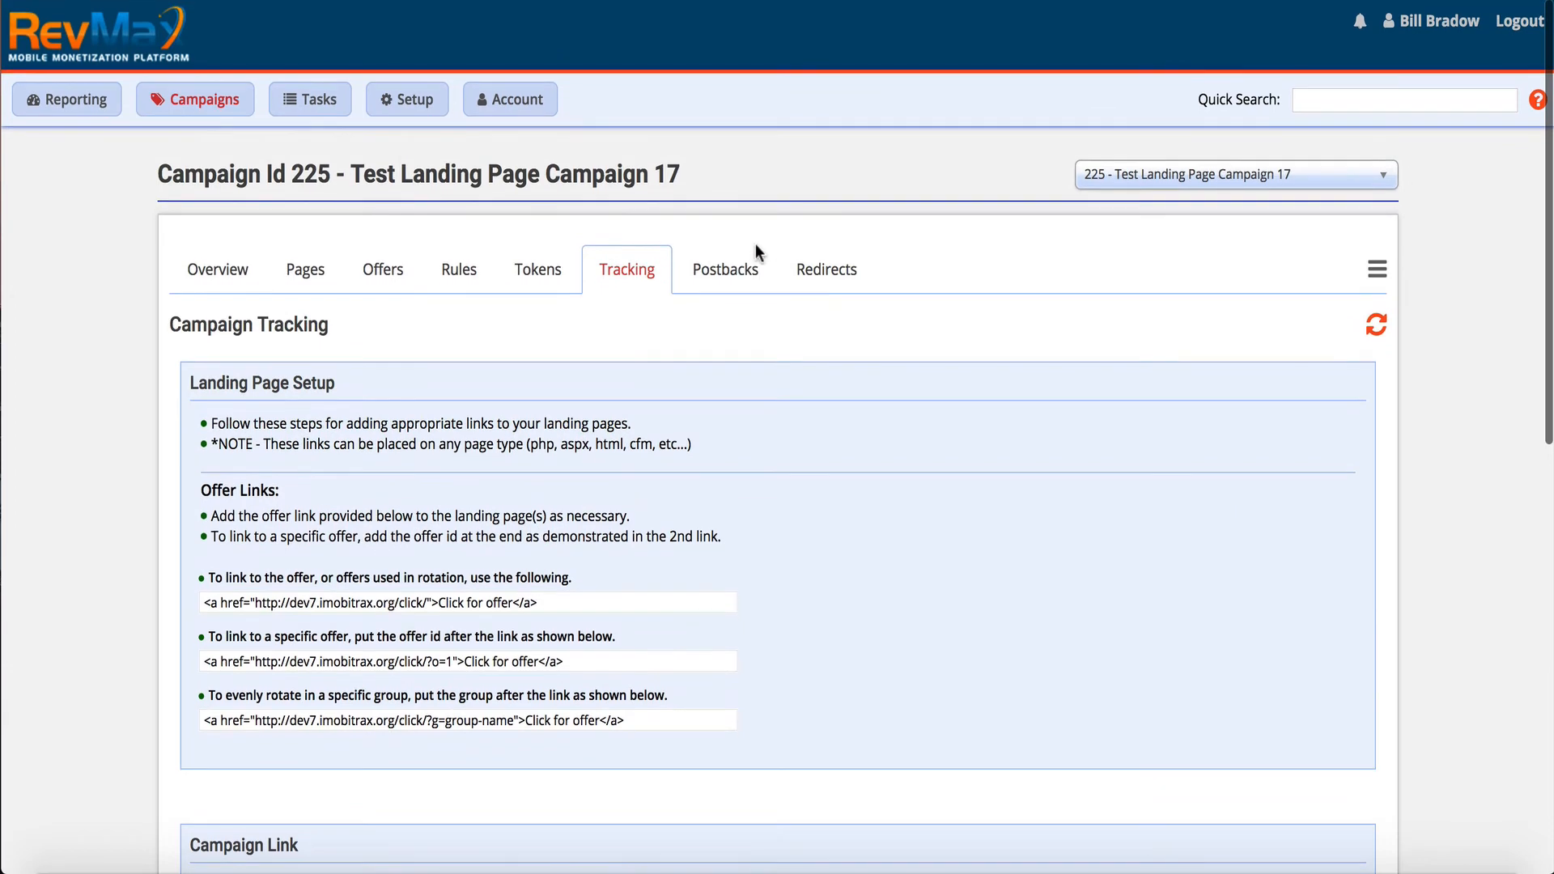
{"action": "left_click", "coordinate": [740, 266]}
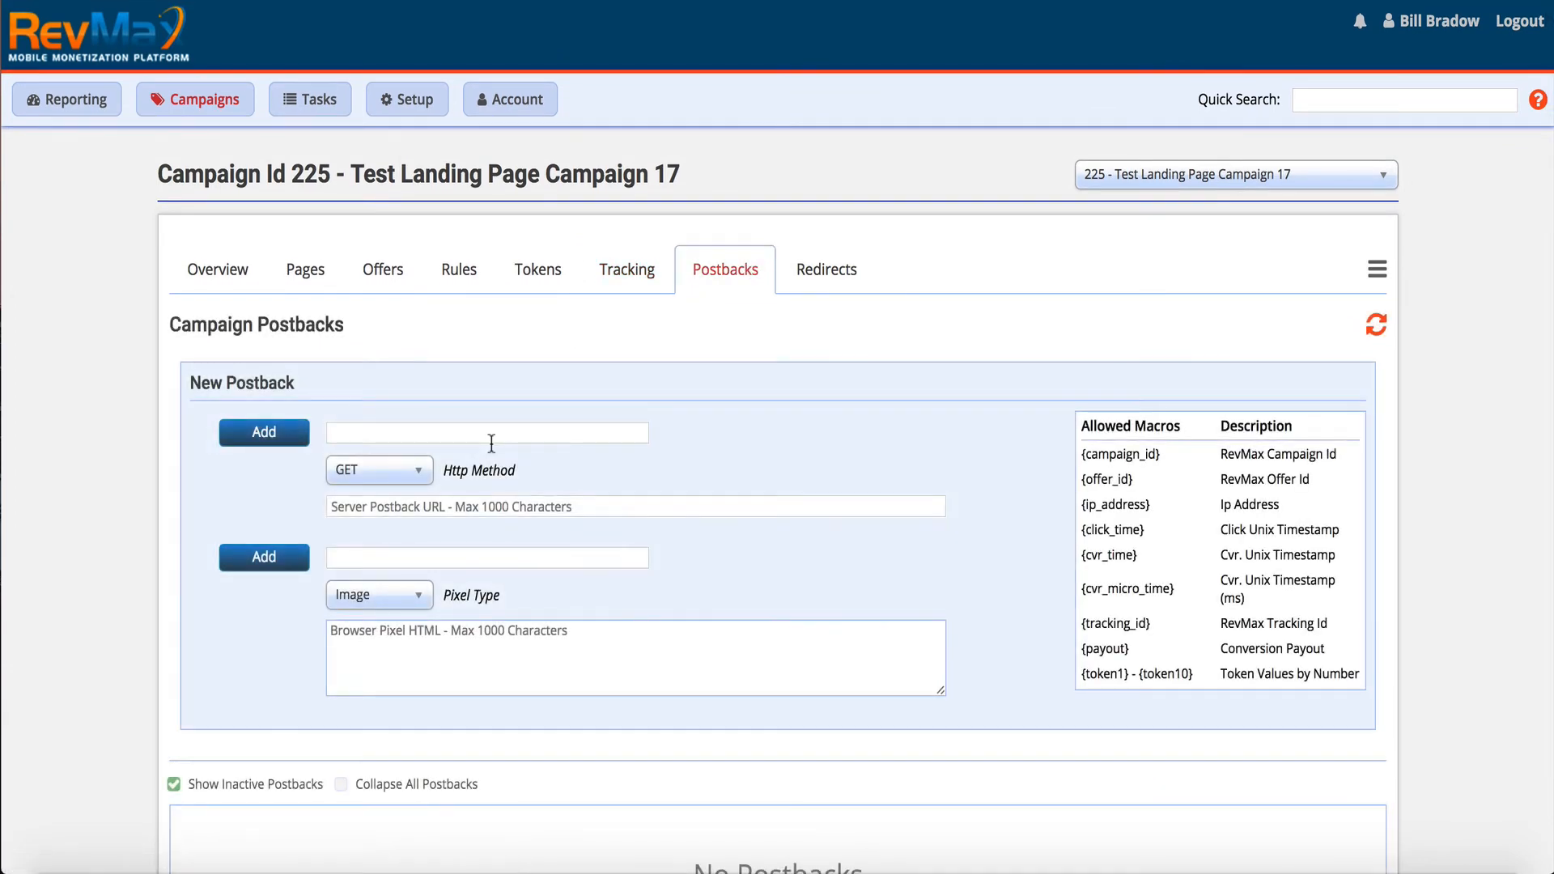
{"action": "left_click", "coordinate": [492, 444]}
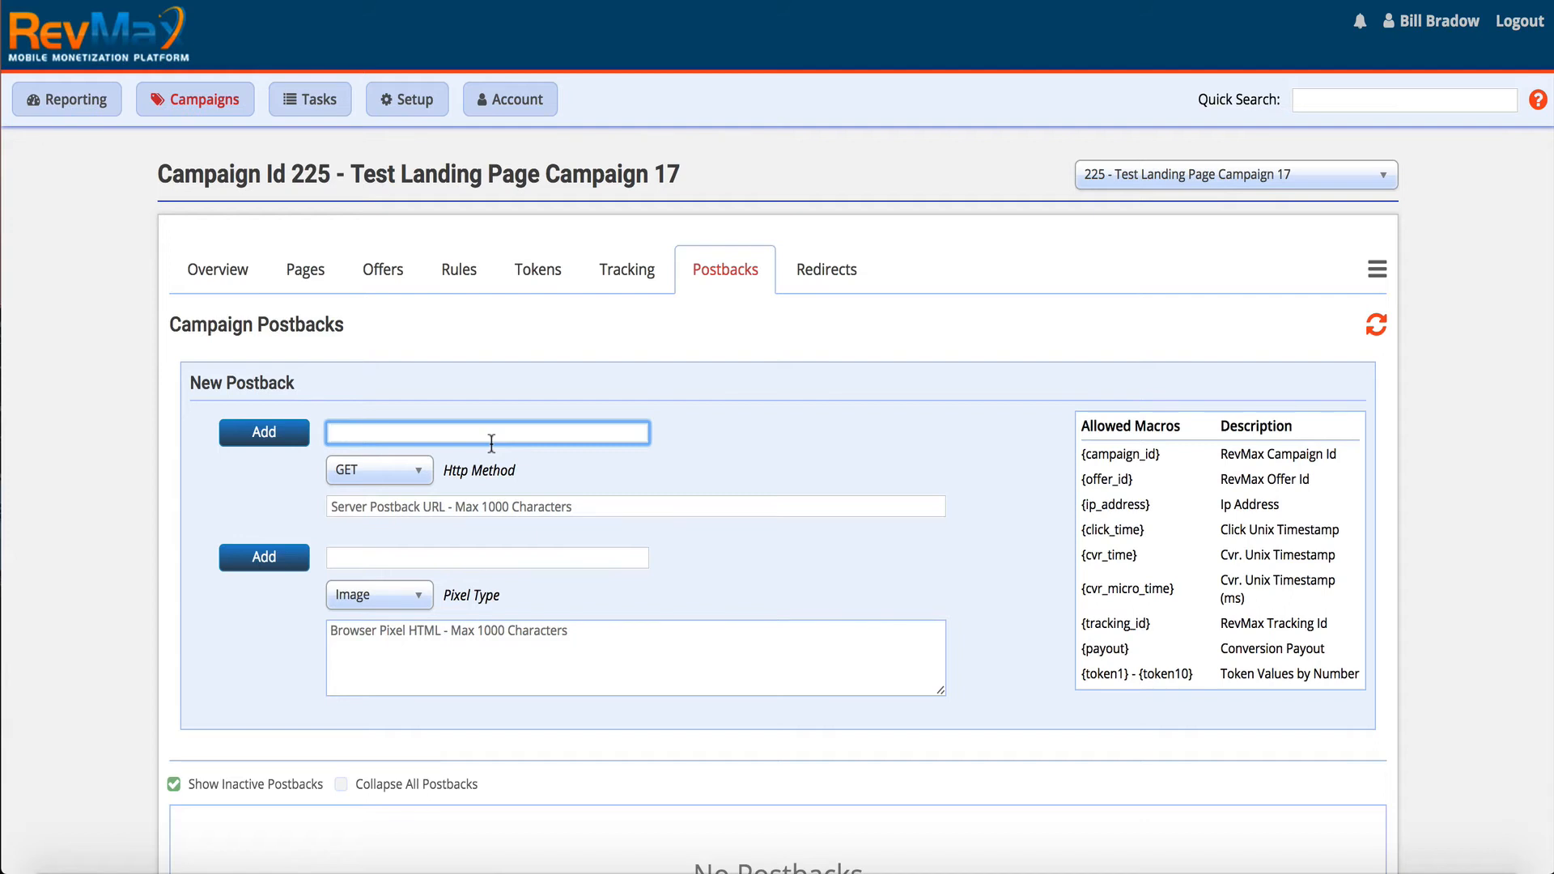
{"action": "scroll", "coordinate": [491, 443], "scroll_direction": "down", "scroll_amount": 3}
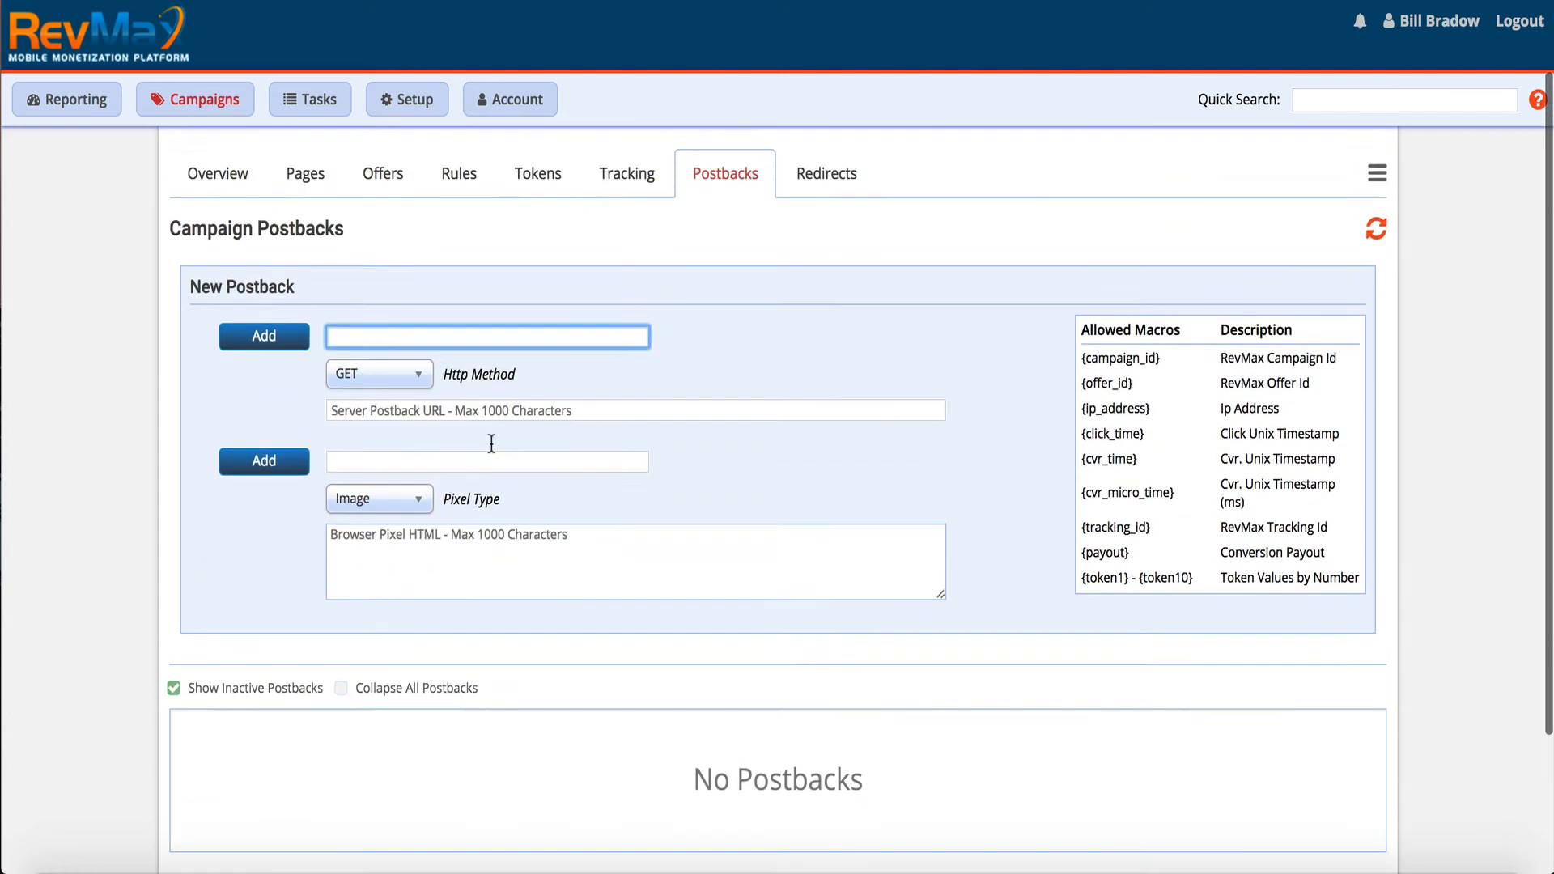
View the campaign's redirect usage list and return to the campaign overview.
{"action": "scroll", "coordinate": [489, 440], "scroll_direction": "up", "scroll_amount": 2}
{"action": "left_click", "coordinate": [827, 254]}
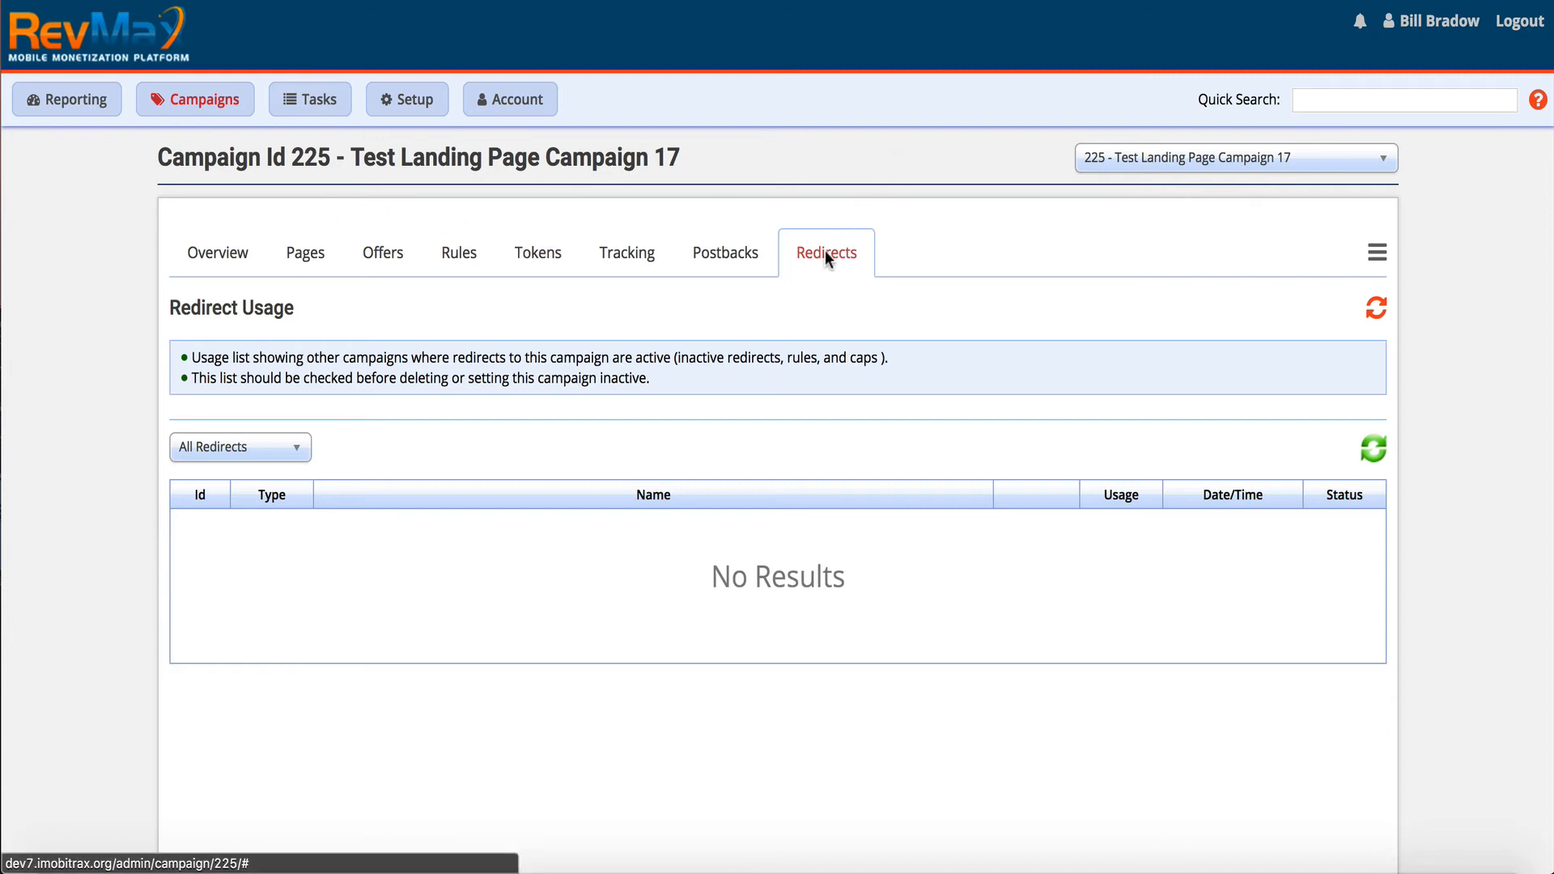
{"action": "left_click", "coordinate": [204, 257]}
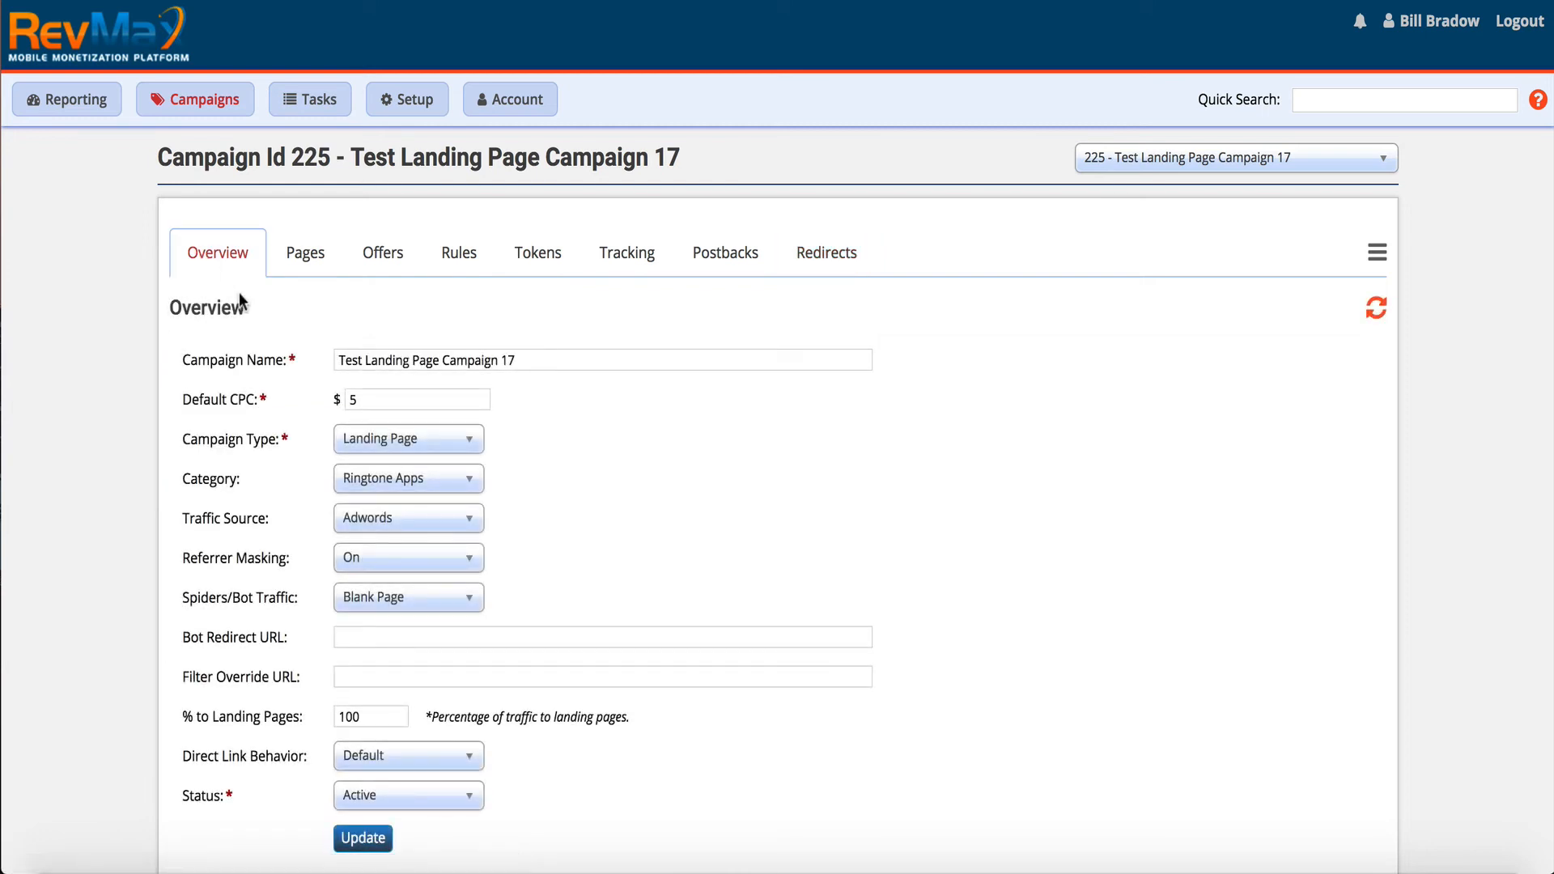